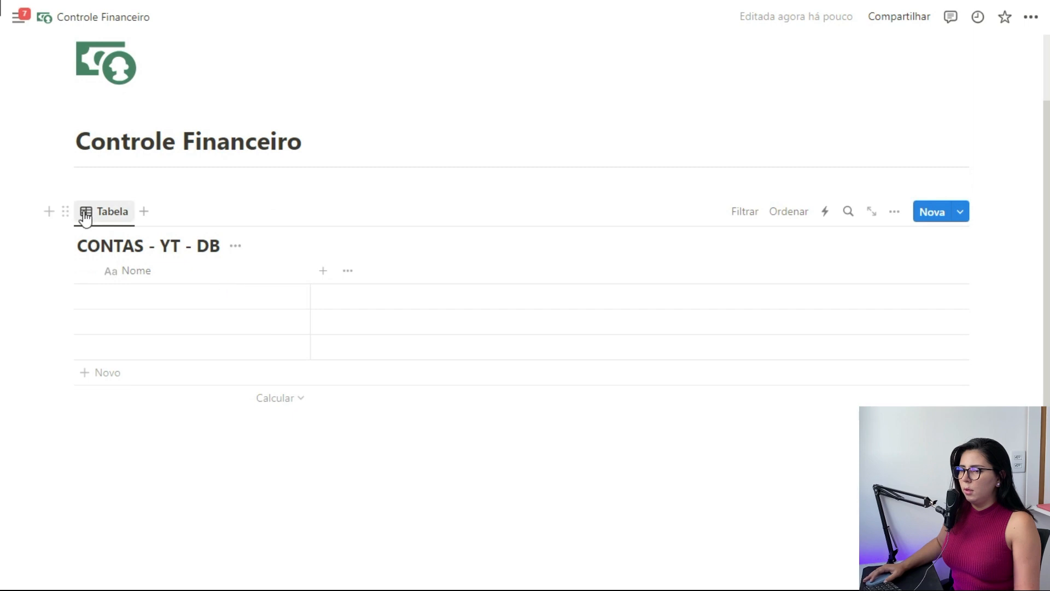
Step: Duplicate the CONTAS - YT - DB database without its data
click(65, 211)
mouse_move(99, 92)
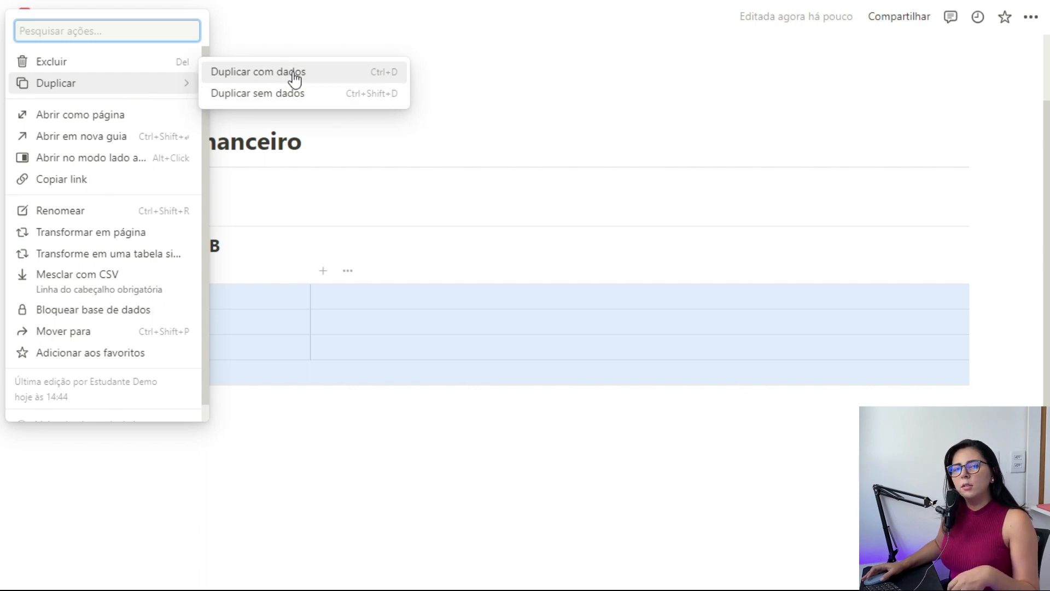
click(316, 99)
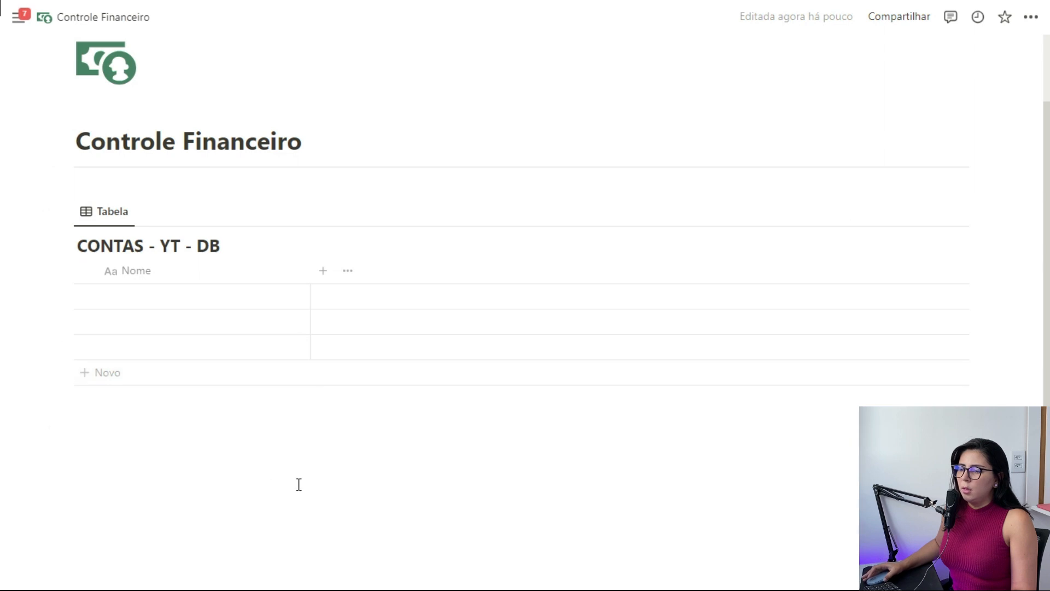
scroll(312, 452, down, 3)
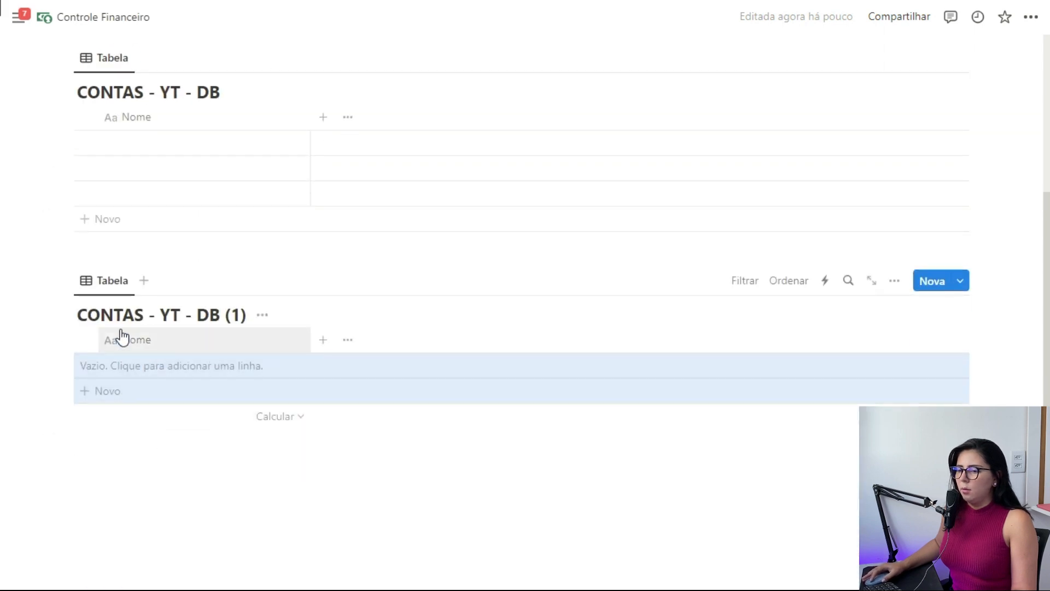
Step: Rename the duplicated database as GANHOS - YT - DB, removing the (1) suffix
double_click(104, 320)
text(GANHOS)
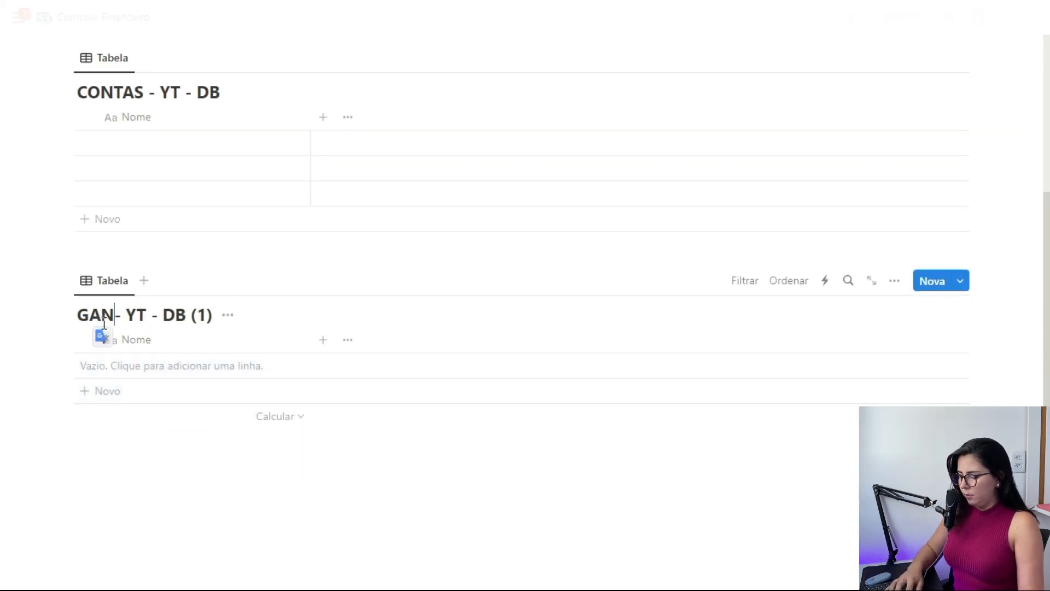
click(253, 317)
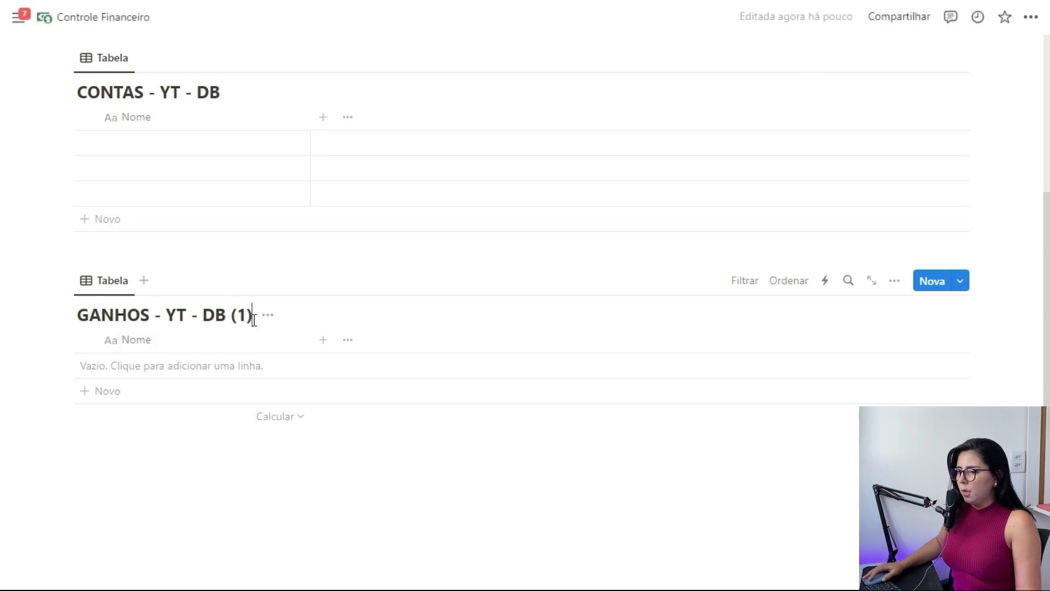
key(BackSpace)
key(BackSpace)
key(BackSpace)
key(BackSpace)
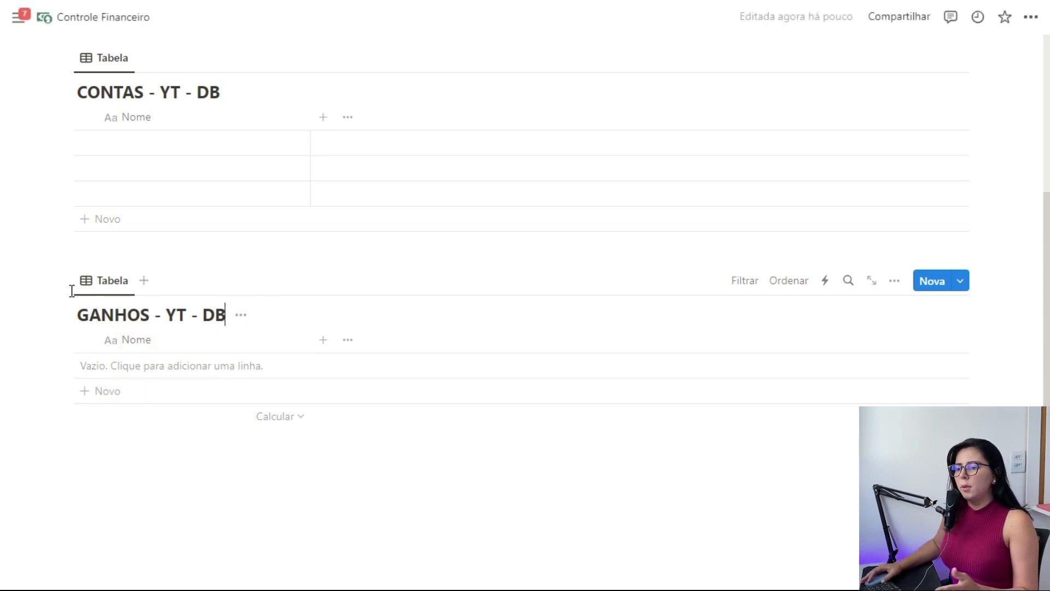
Step: Name the three CONTAS rows Conta A, Conta B and Conta C, and narrow the Nome column
scroll(213, 222, up, 2)
click(213, 221)
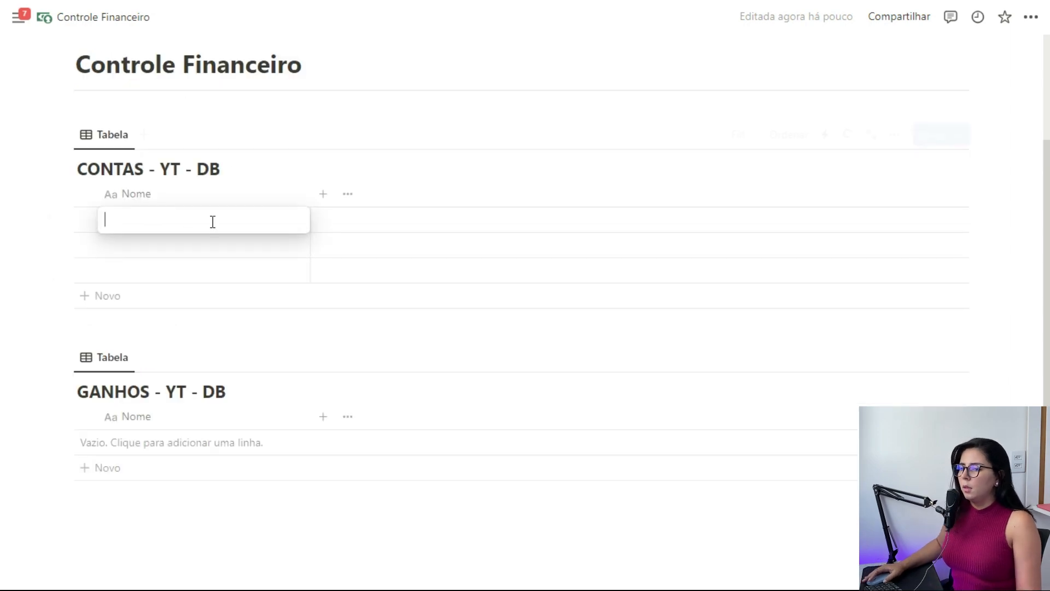
text(Conta A)
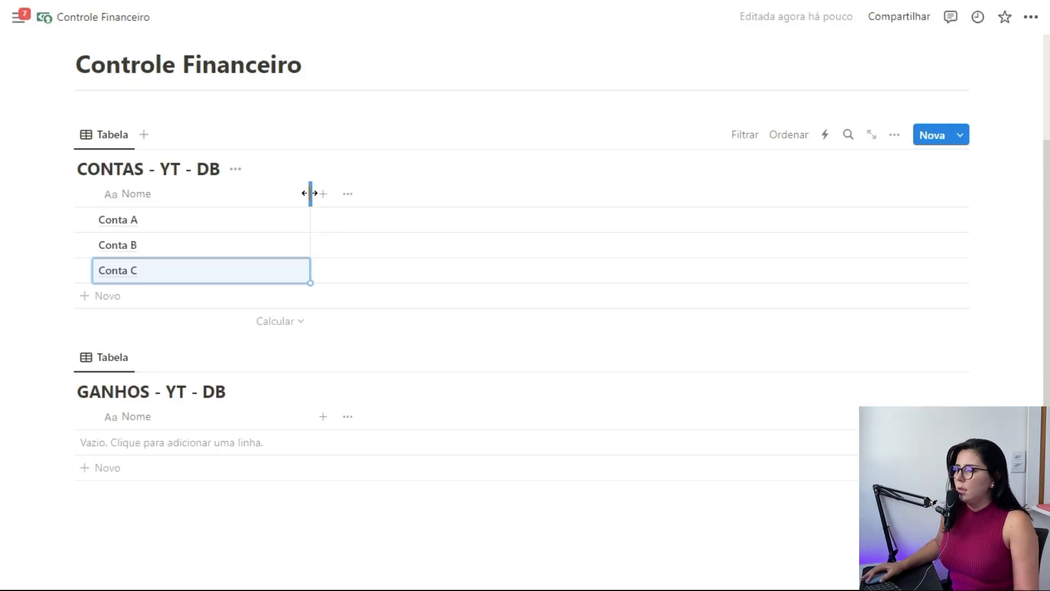
drag(309, 192, 217, 192)
Step: Add a number property named Saldo inicial to the CONTAS table and choose its number format
click(232, 194)
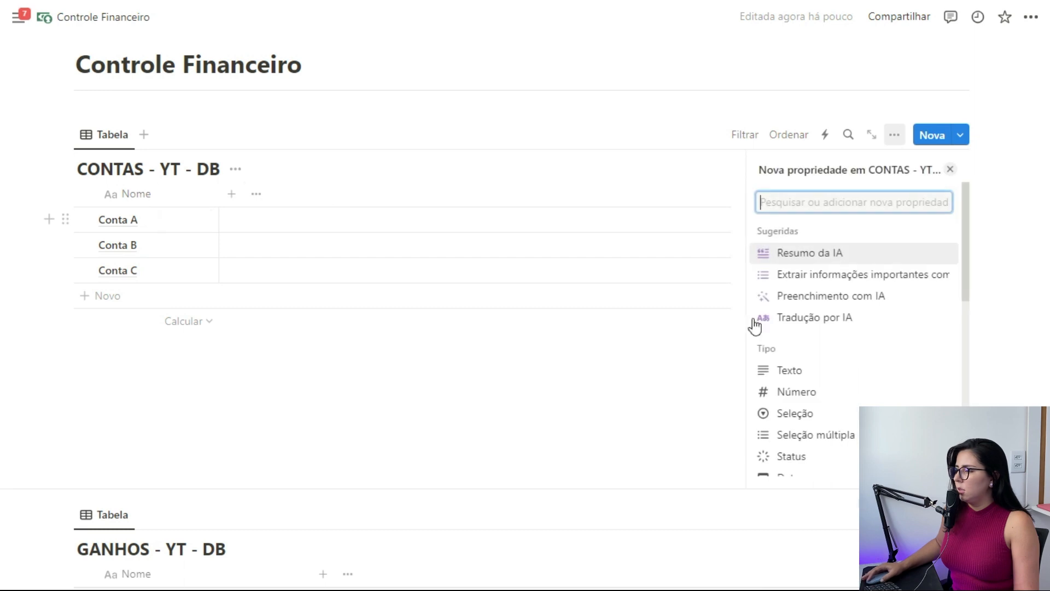
click(798, 393)
text(Saldo inicial)
click(939, 250)
click(870, 284)
click(950, 169)
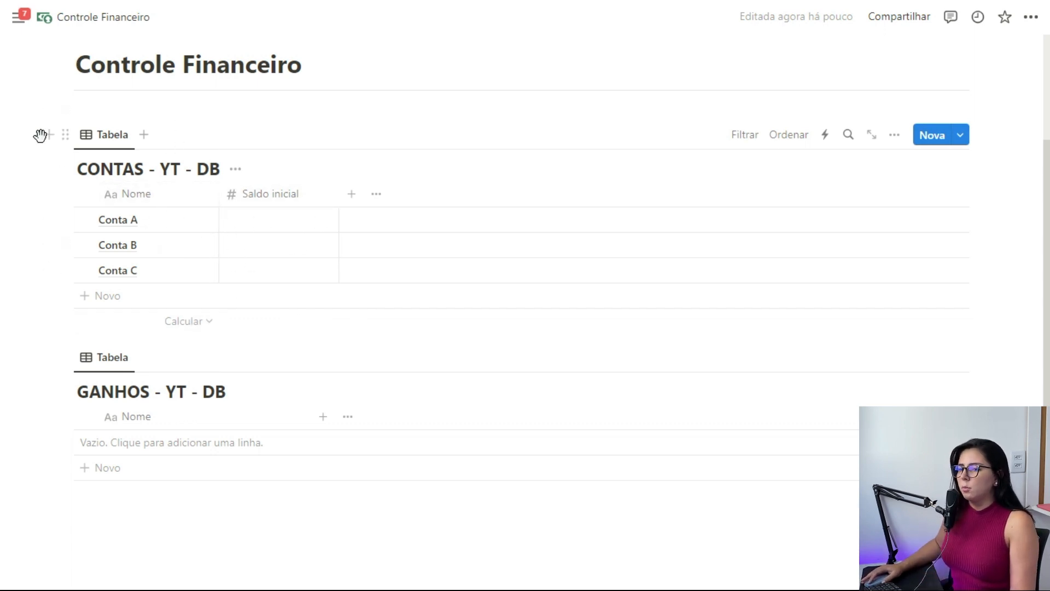
Step: Insert an empty line between the two tables and add three rows named Novo ganho to the GANHOS table
click(45, 135)
click(391, 353)
scroll(391, 353, down, 3)
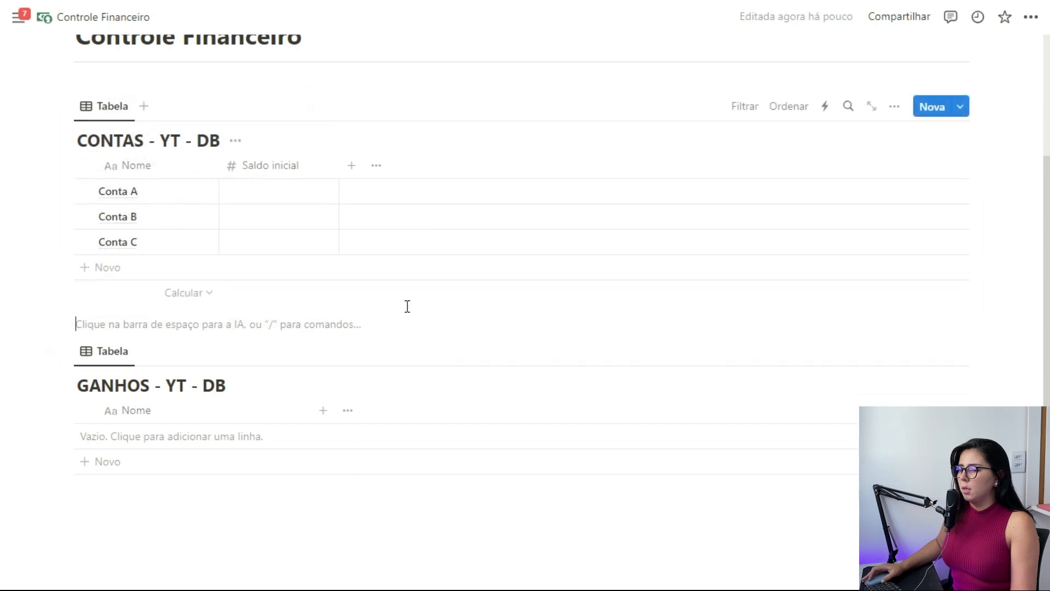
click(152, 376)
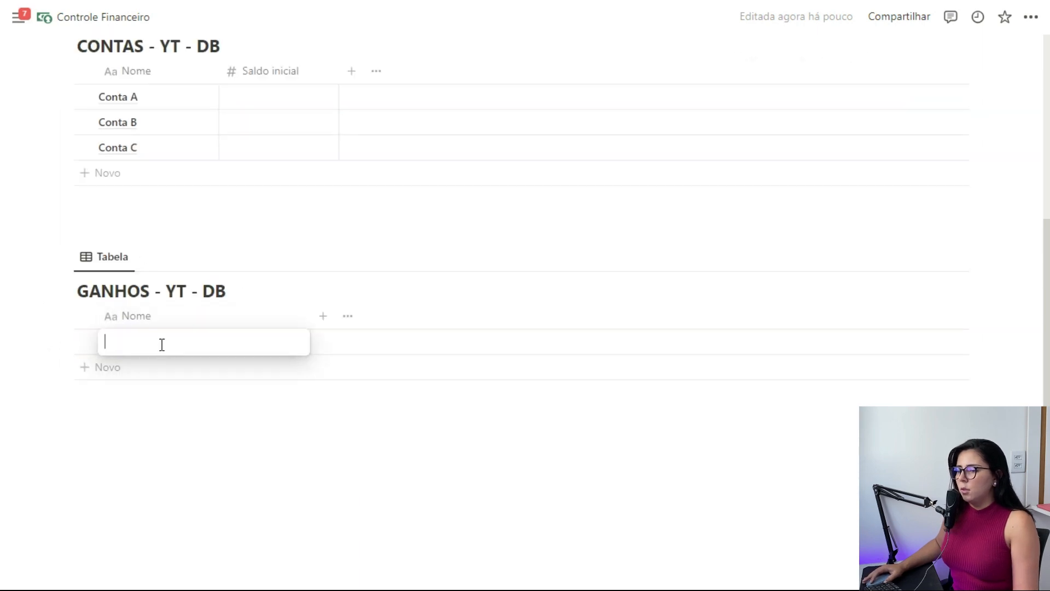
text(Novo ganho Novo ganho Novo ganho)
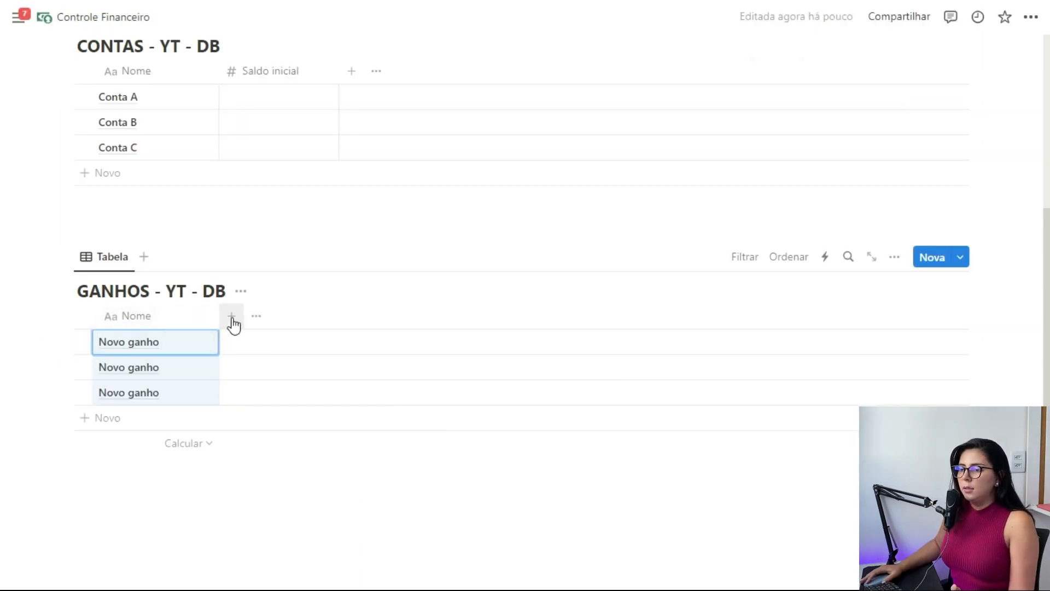
Step: Add a number property named Valor to the GANHOS table and format it as Brazilian real (R$)
click(233, 324)
click(805, 463)
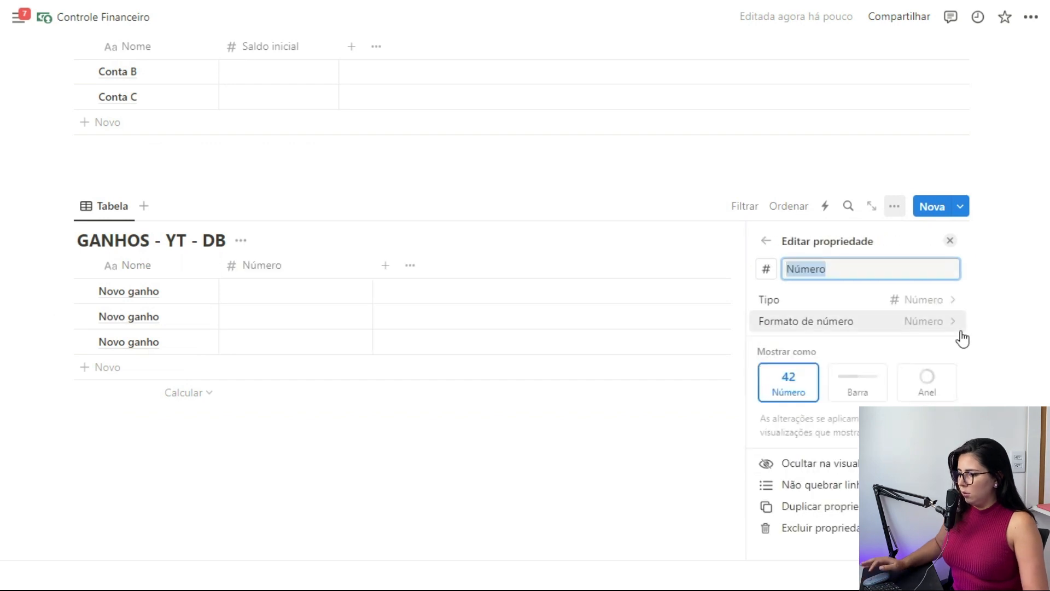
text(Valor)
click(847, 322)
click(855, 289)
click(686, 207)
Step: Add a date property named Data to the GANHOS table
click(392, 267)
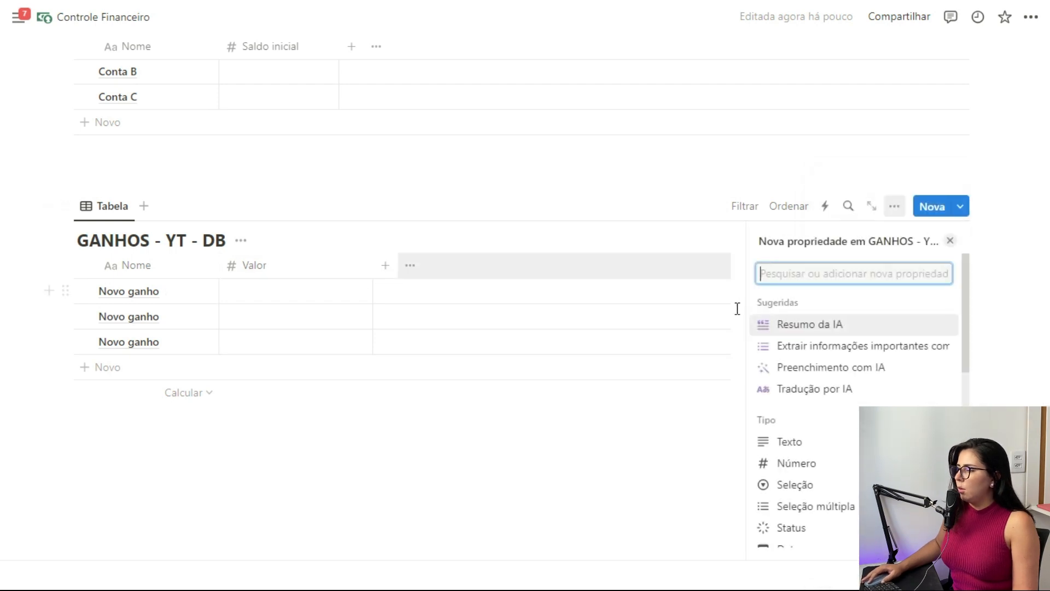
click(795, 550)
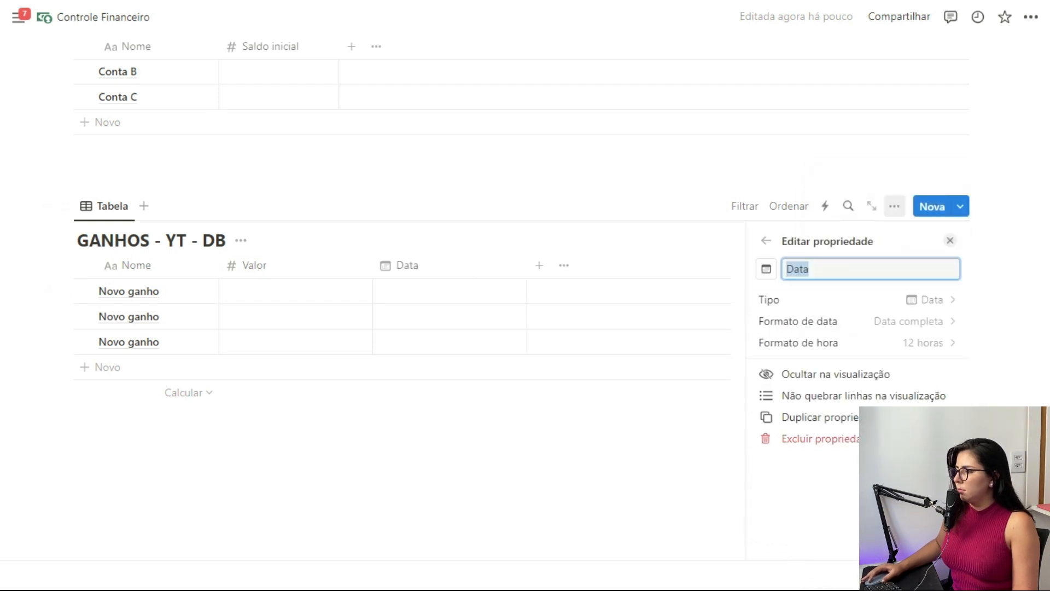
click(953, 242)
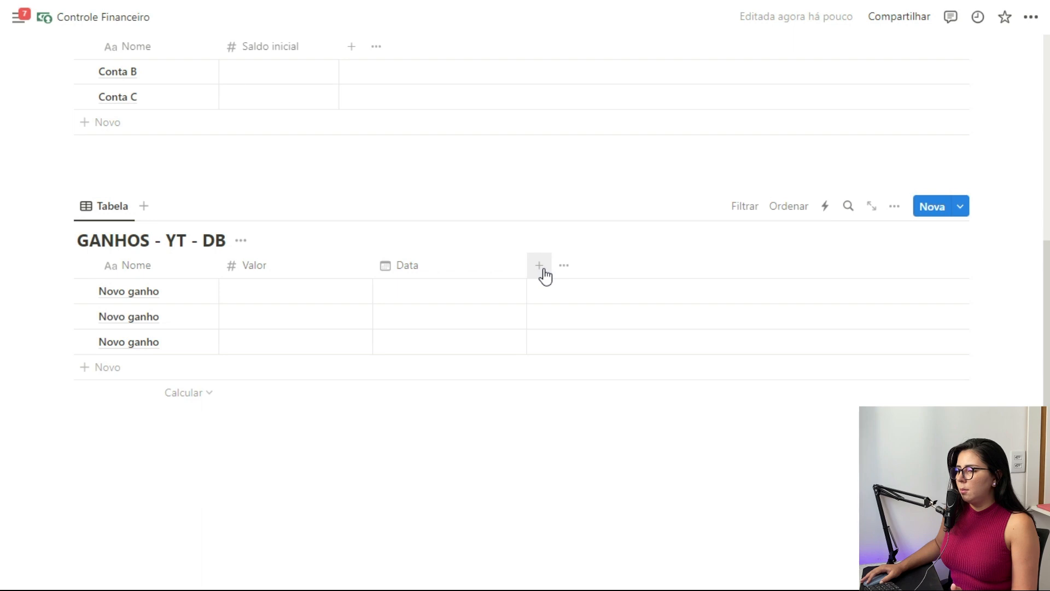
Step: Add a single-select property named Fonte de receita to the GANHOS table
click(544, 270)
scroll(820, 421, down, 2)
click(848, 410)
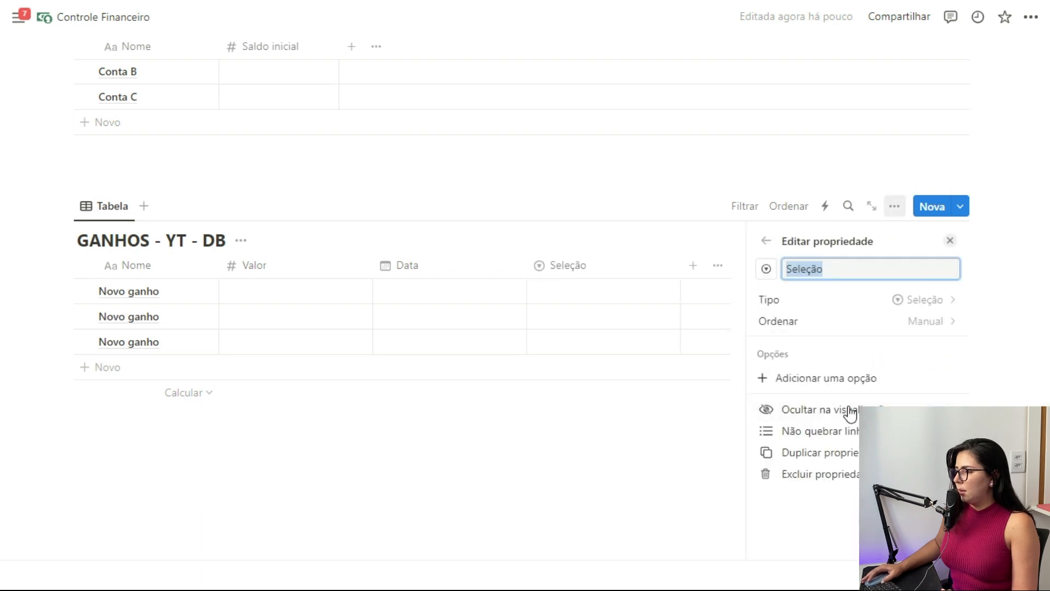
text(Fonte de receita)
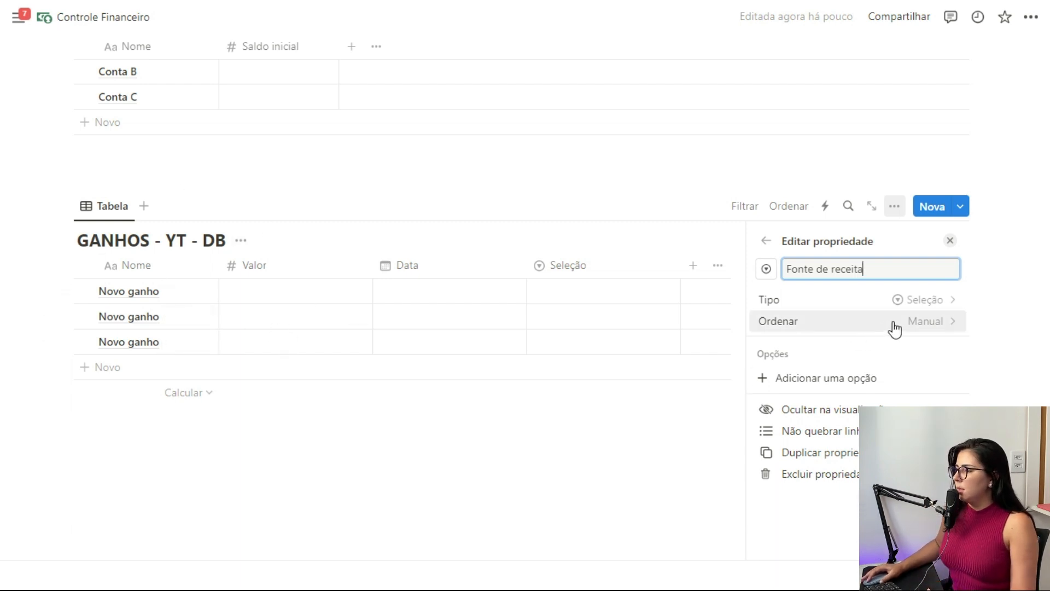
Step: Create the options Salário, Renda extra and Cashback for the Fonte de receita property
click(832, 378)
text(Salá)
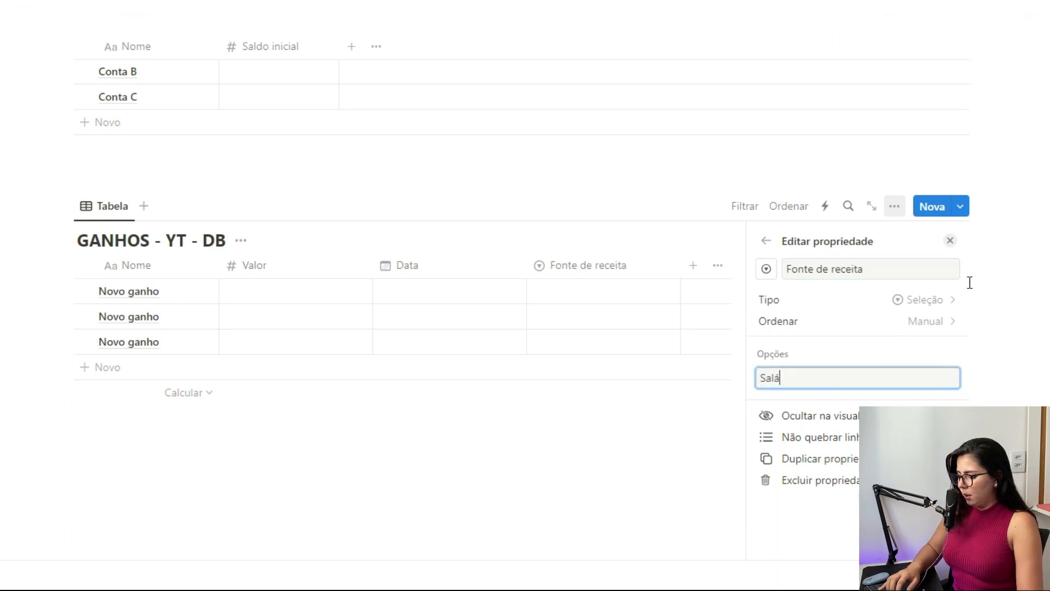
text(rio)
key(Return)
text(Cashback)
key(Return)
click(950, 240)
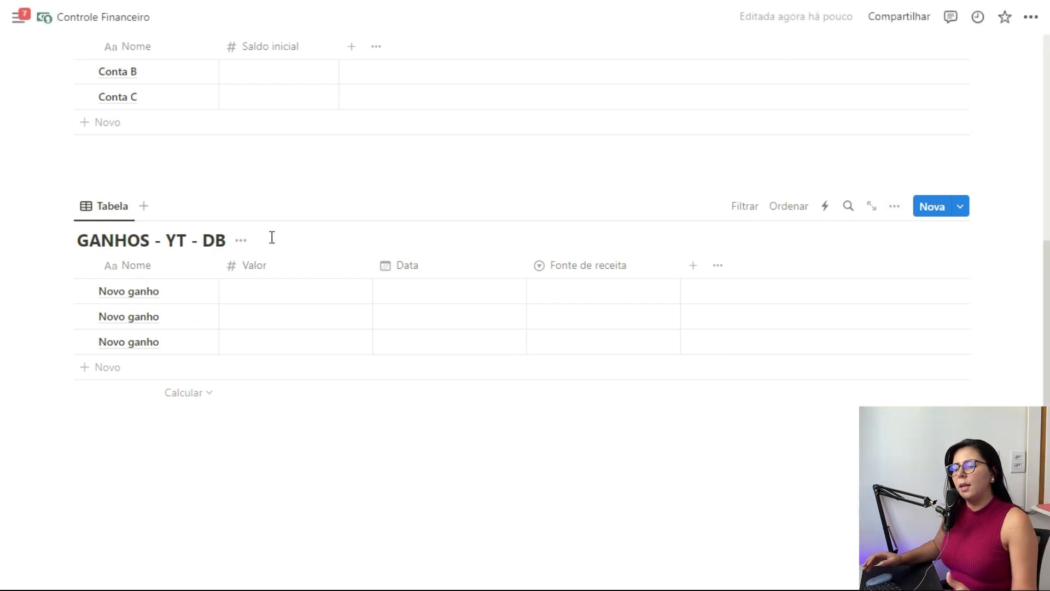
Step: Duplicate the GANHOS - YT - DB database together with its data
click(64, 206)
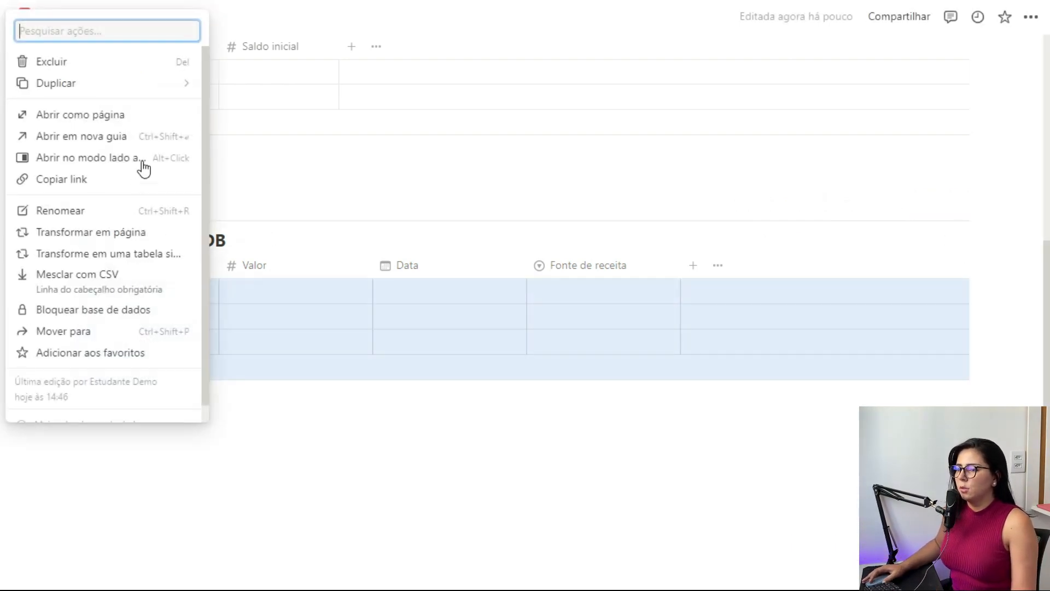
mouse_move(135, 90)
click(305, 77)
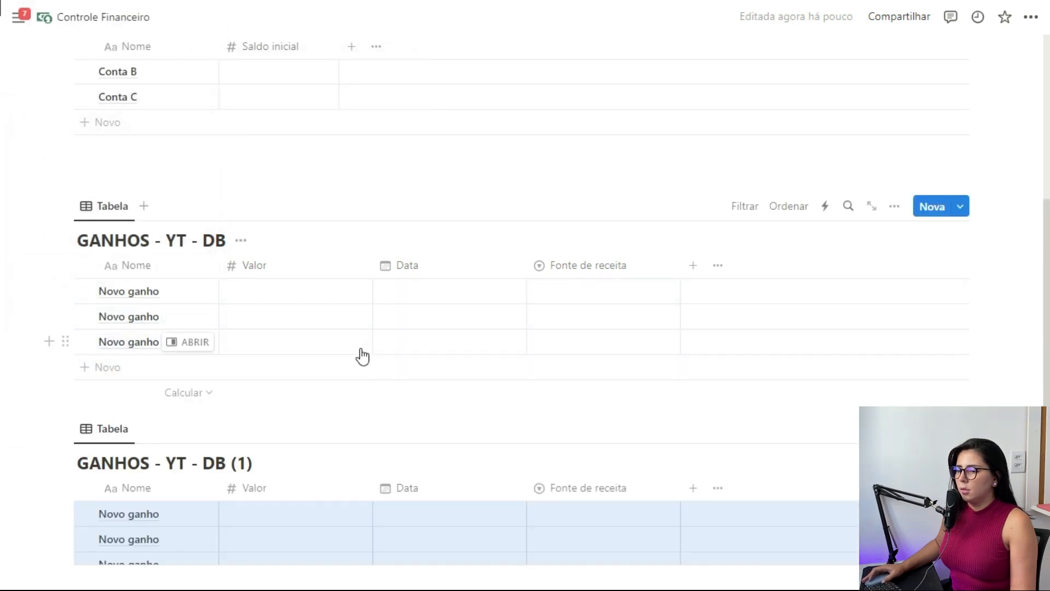
scroll(361, 356, down, 3)
Step: Rename the copied GANHOS database as GASTOS - YT - DB, without the (1) suffix
click(121, 302)
key(Caps_Lock)
text(ST)
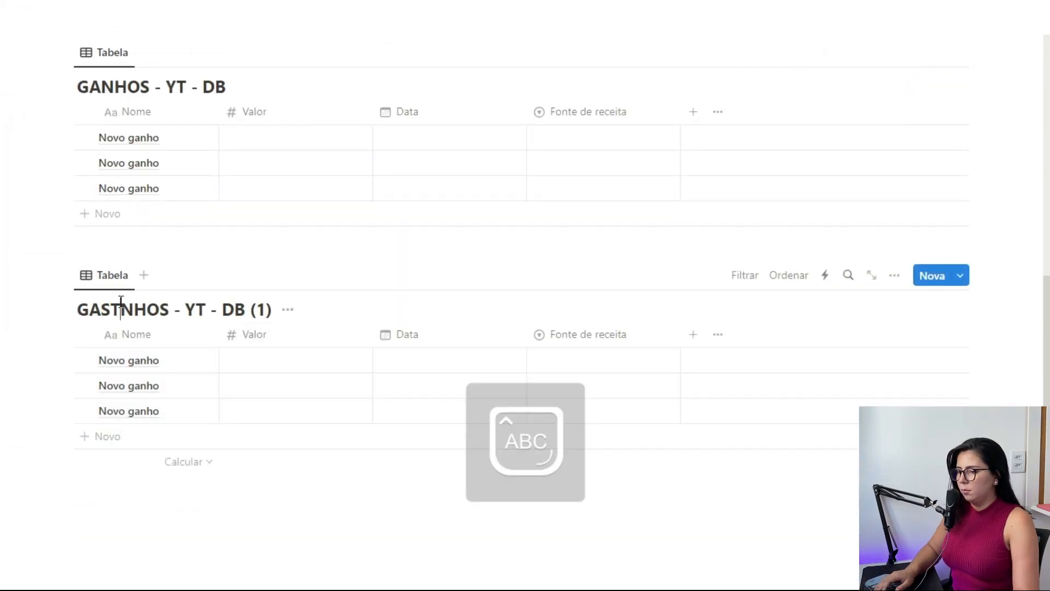
key(Delete)
key(Delete)
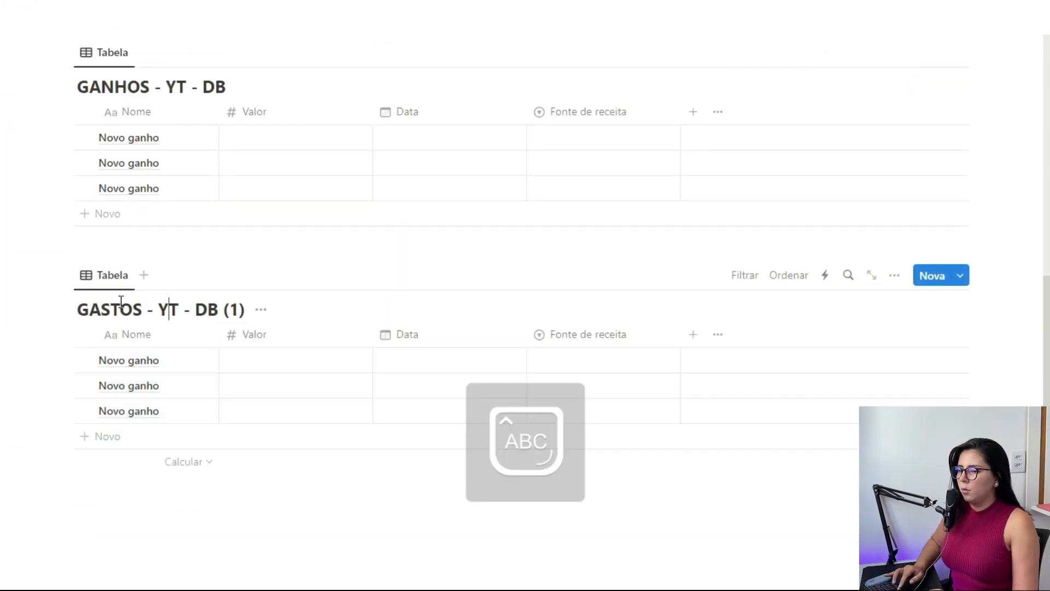
key(Right)
key(Right)
key(Delete)
key(Delete)
key(Delete)
key(Delete)
Step: Rename the three rows of the GASTOS table as Novo gasto, filling the first row's name down
click(176, 360)
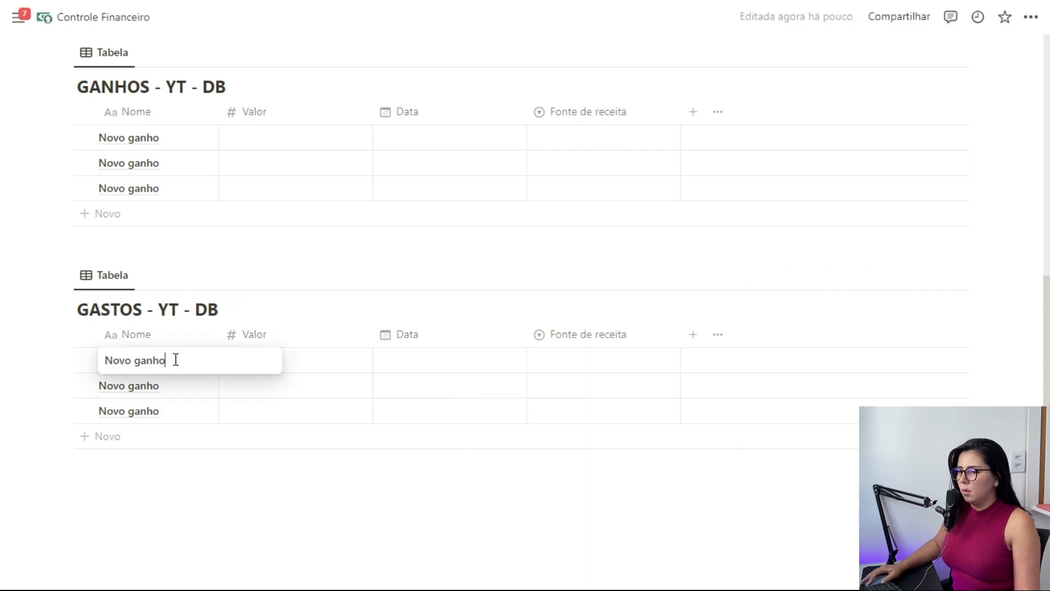
key(BackSpace)
key(BackSpace)
key(BackSpace)
key(Caps_Lock)
text(sto)
key(Return)
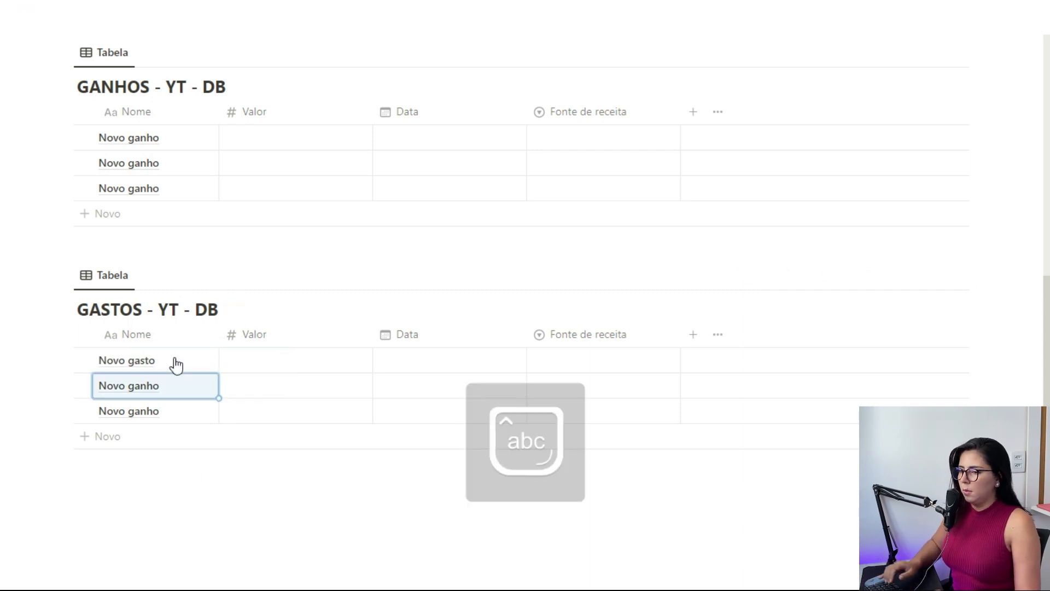
click(176, 361)
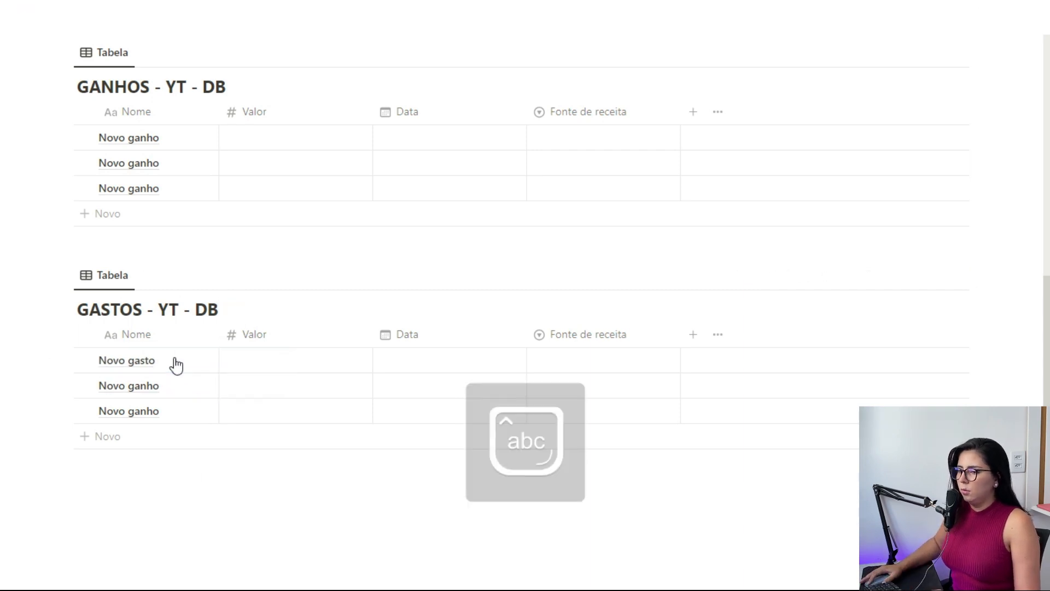
click(307, 377)
drag(219, 372, 217, 420)
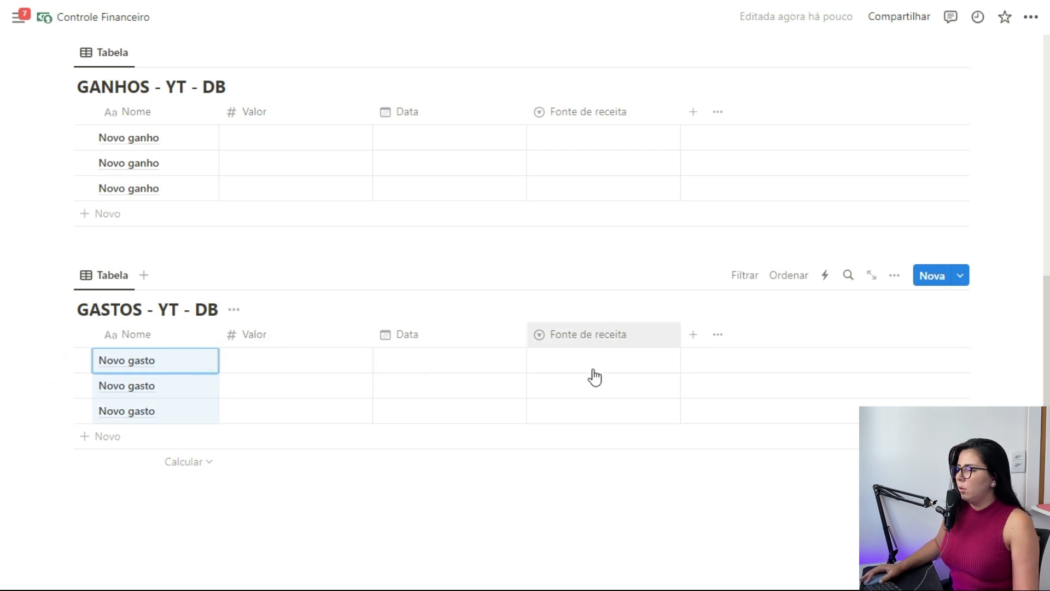
Step: Rename the Fonte de receita property of the GASTOS table as Categoria, keeping the property
click(587, 336)
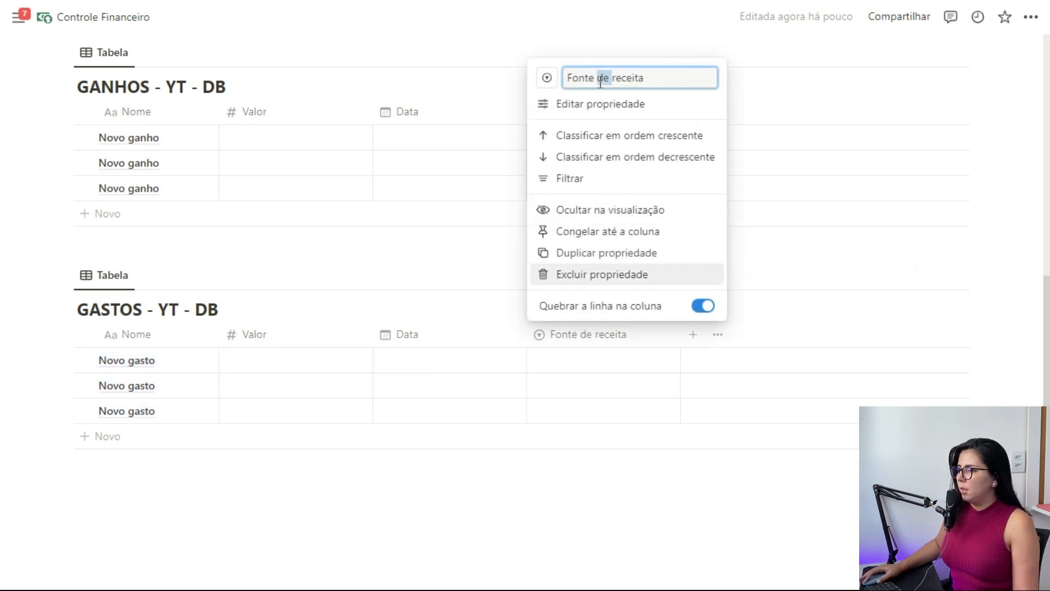
text(Categoria)
key(Return)
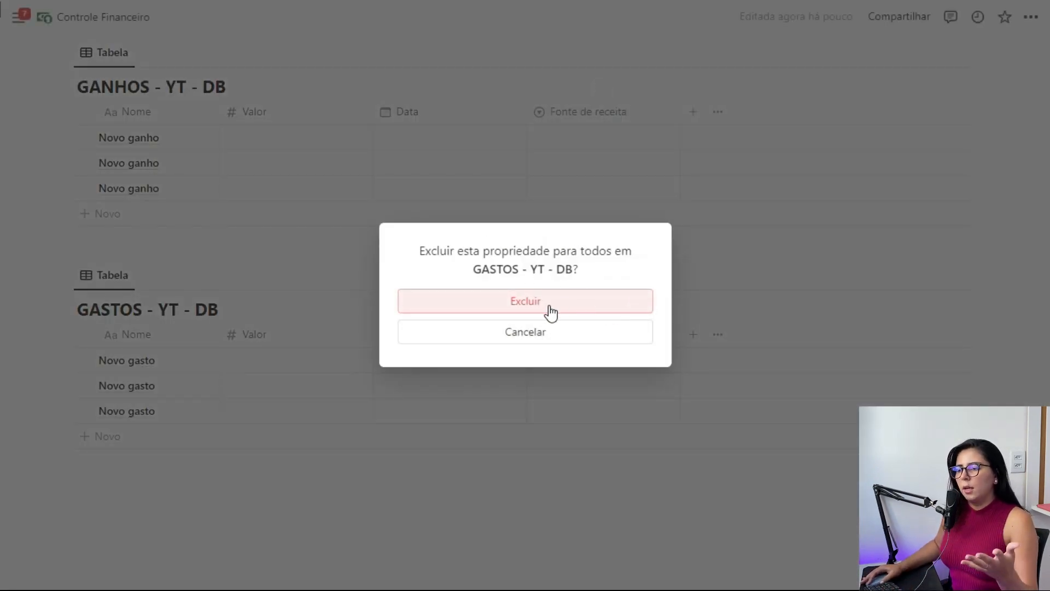
click(549, 336)
Step: Rename the Categoria options Cashback and Renda extra as Educação and Alimentação
click(564, 362)
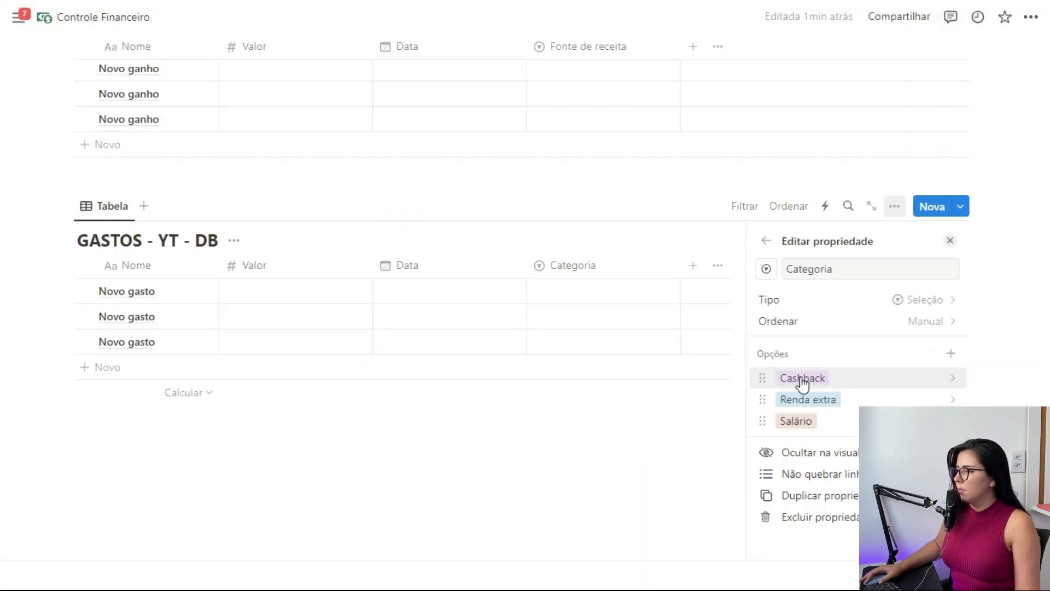
click(802, 379)
text(Educaç)
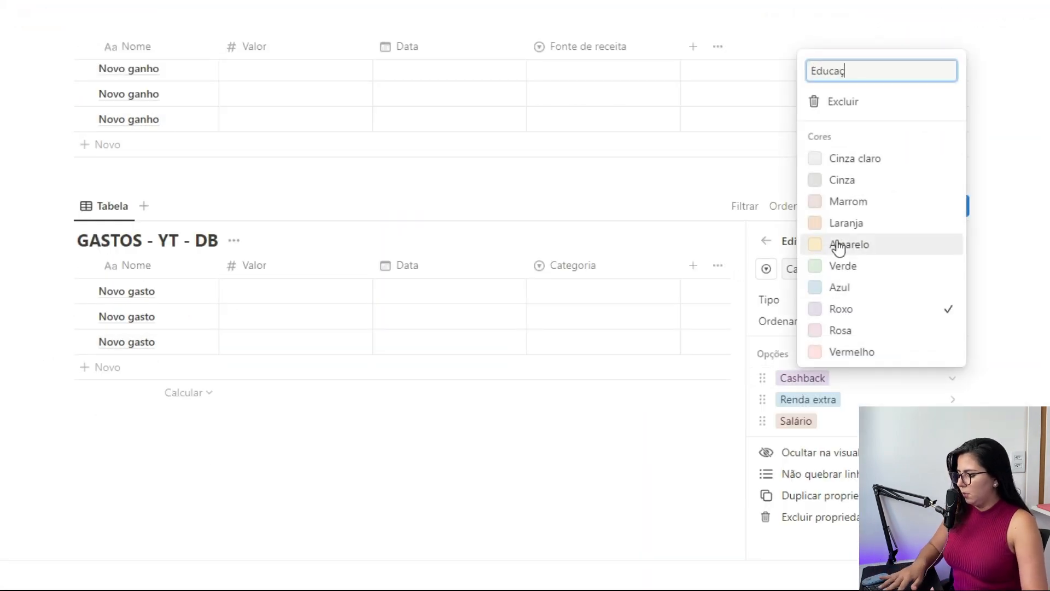
text(ão)
key(Return)
click(826, 400)
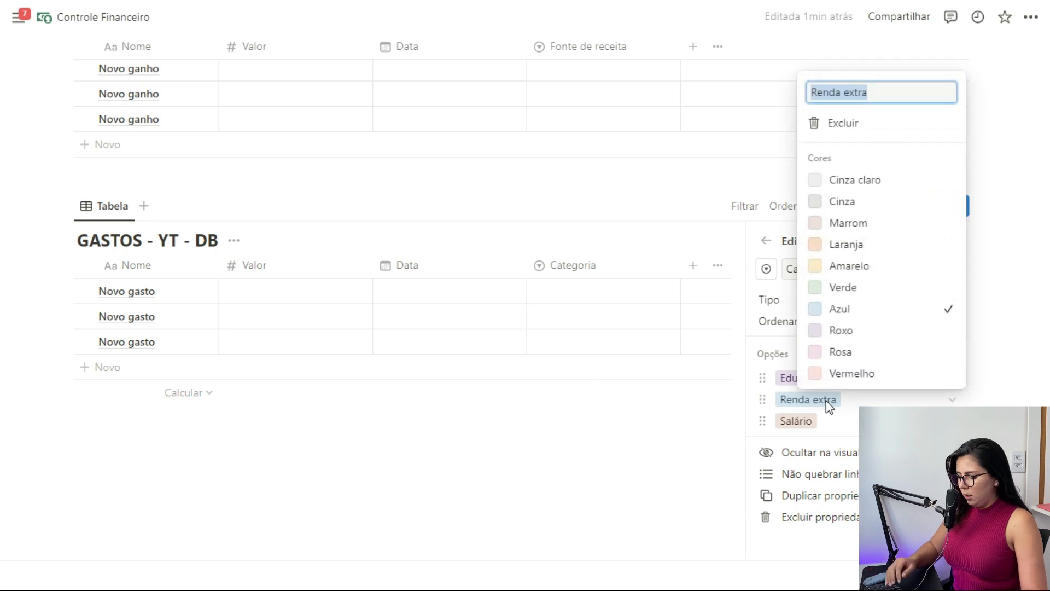
text(Alimentação)
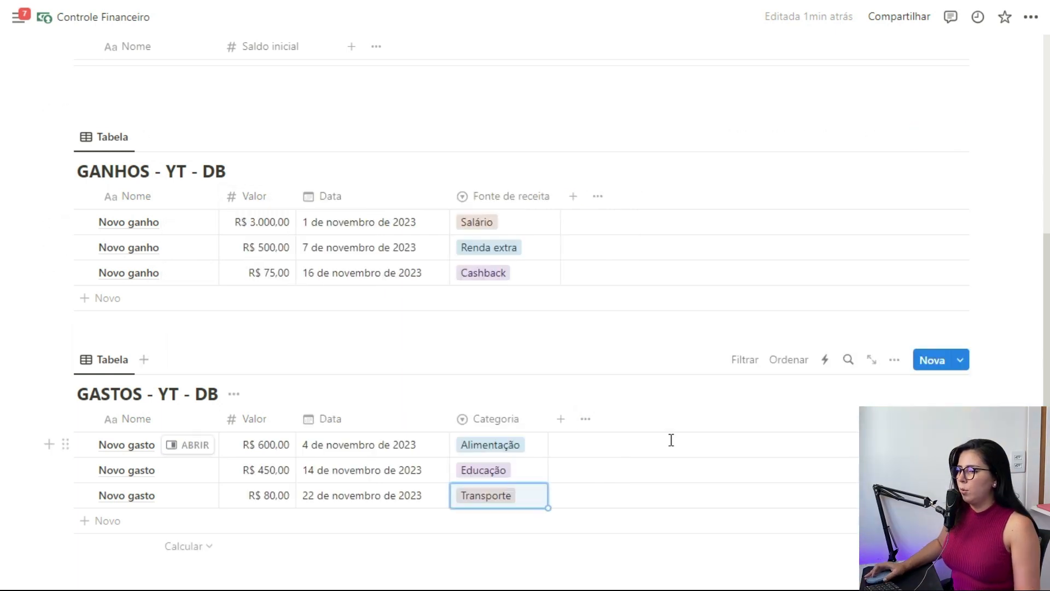
Step: Add a relation property to the CONTAS table linked to GANHOS - YT - DB, with the relation also shown in GANHOS
scroll(671, 439, up, 5)
scroll(424, 131, up, 3)
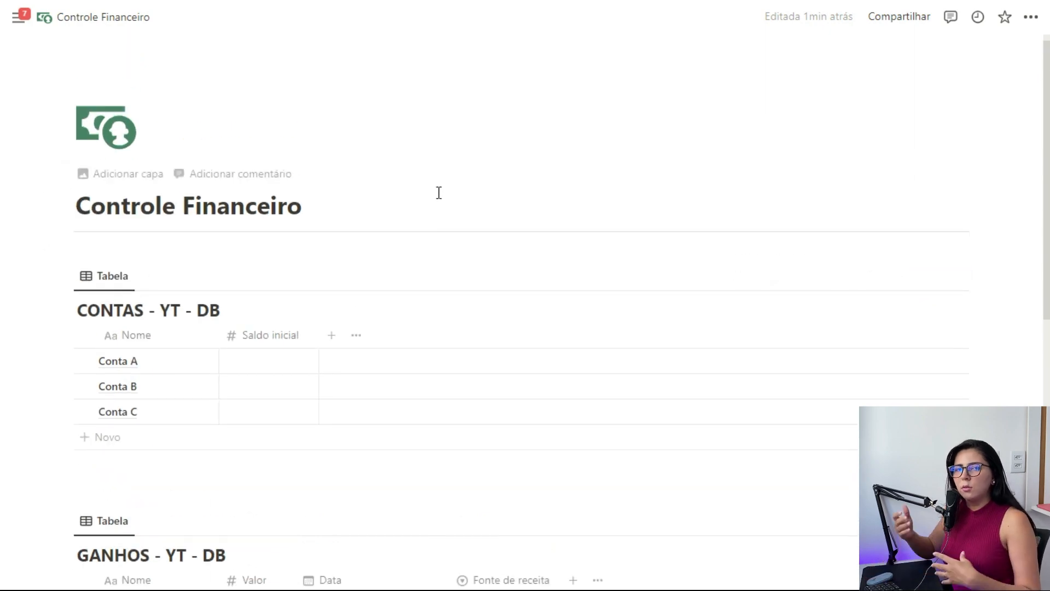
scroll(441, 225, down, 7)
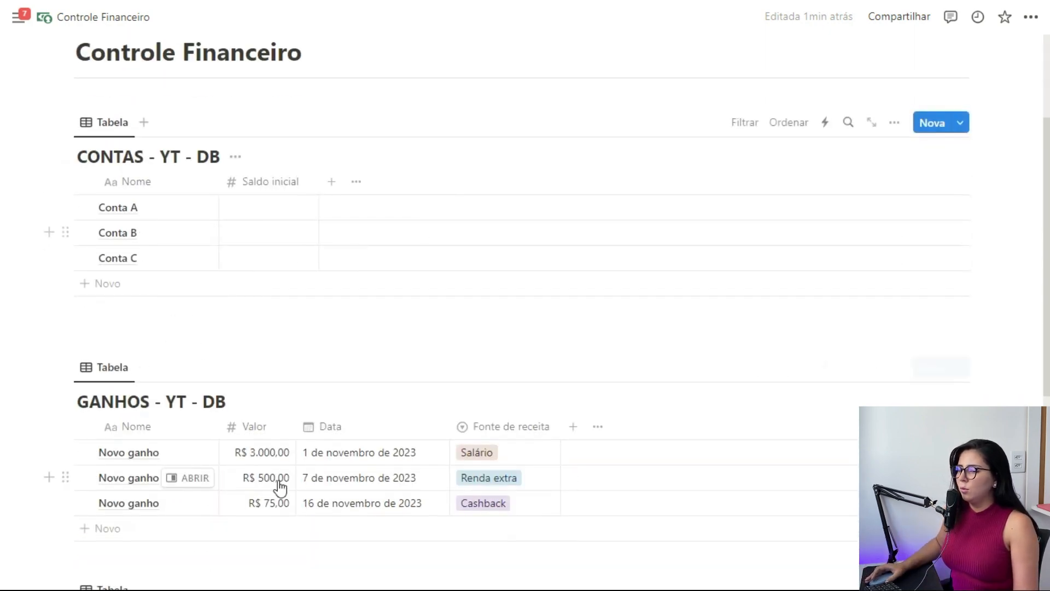
scroll(328, 329, up, 5)
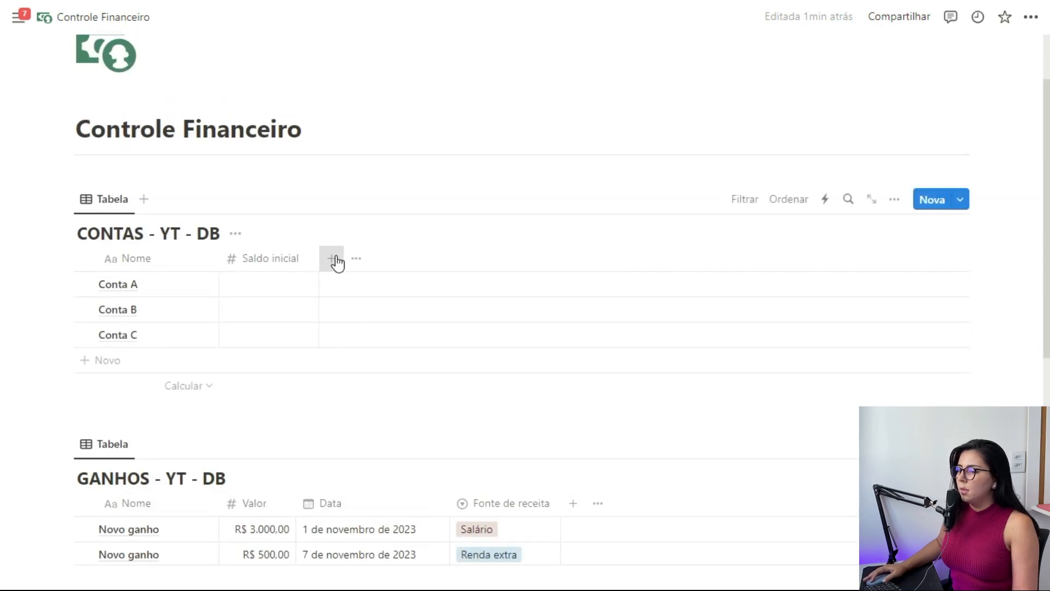
click(332, 258)
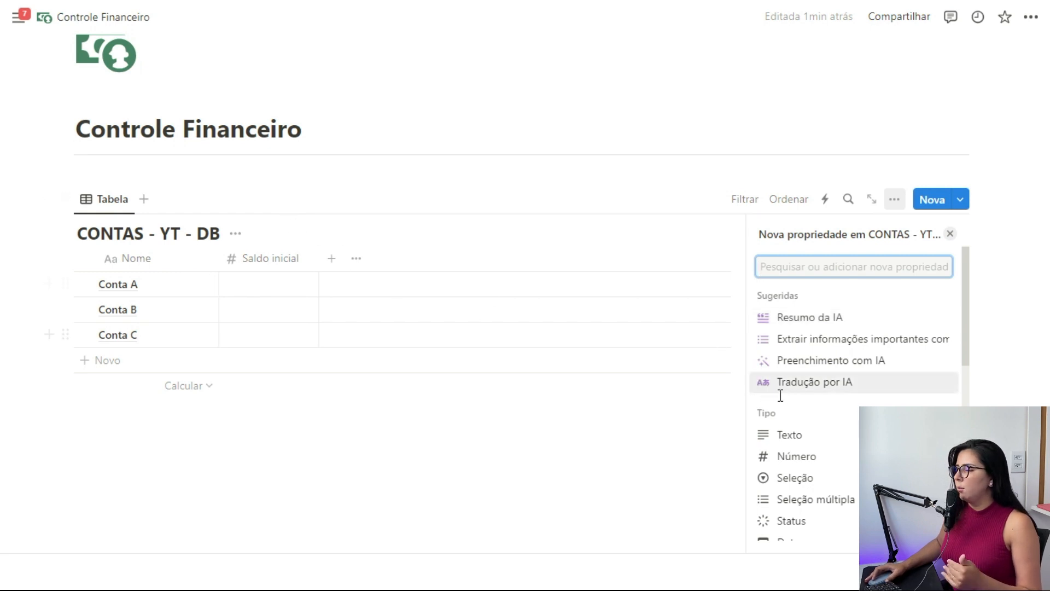
scroll(826, 394, down, 4)
click(800, 484)
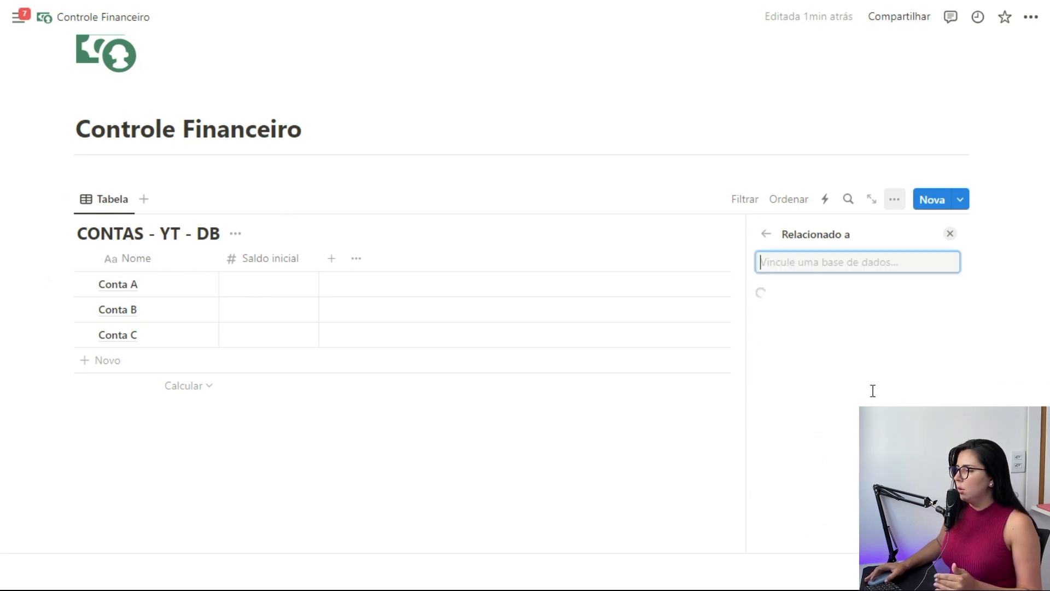
click(827, 367)
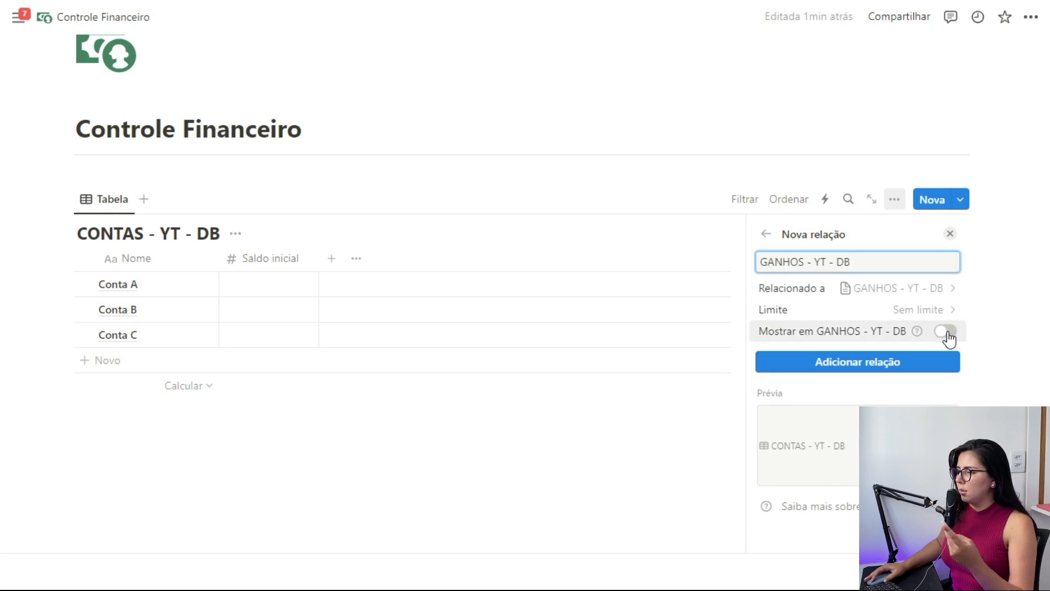
click(946, 335)
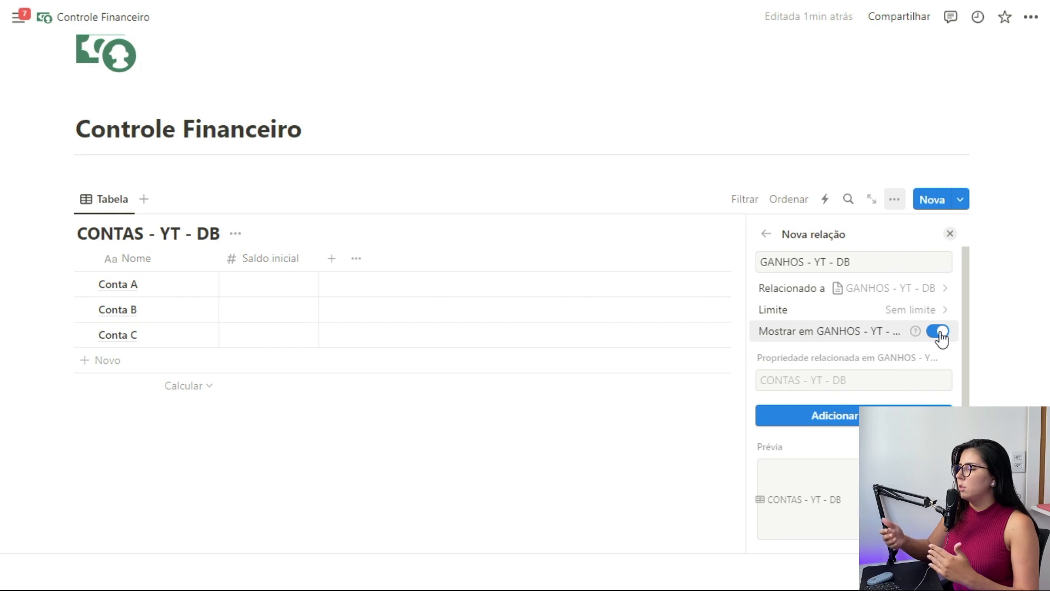
click(828, 422)
Step: Name the new relation property Ganho in CONTAS and its related property in GANHOS Conta
triple_click(830, 267)
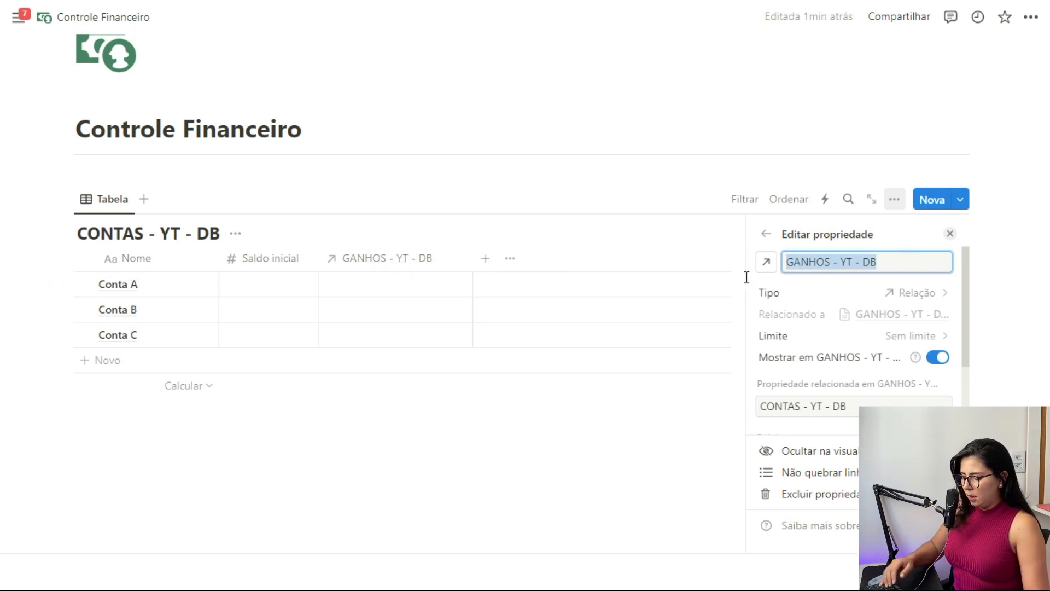
text(Ganho)
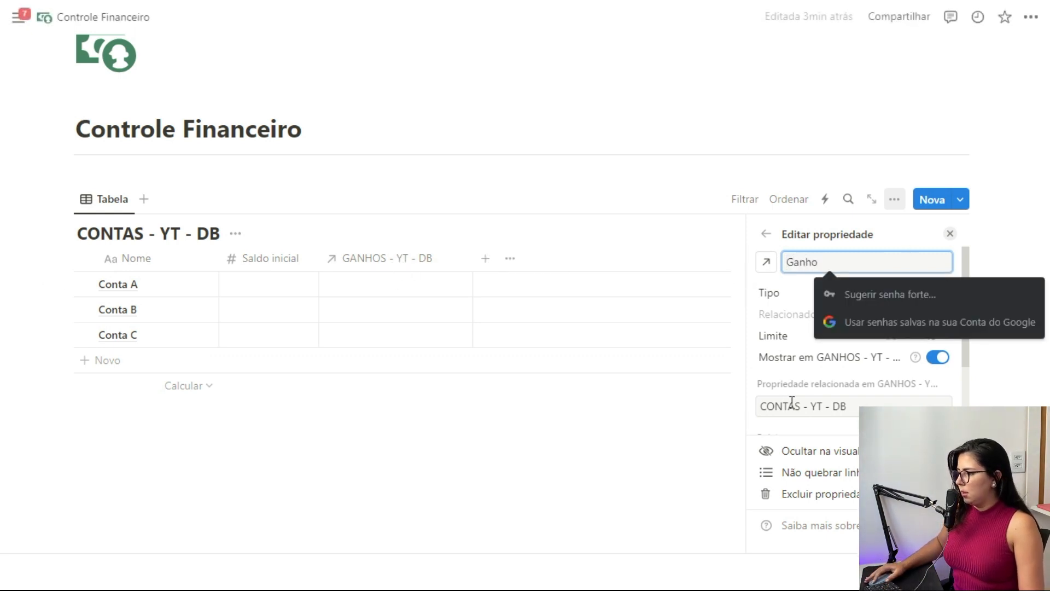
key(Tab)
text(Conta)
click(860, 294)
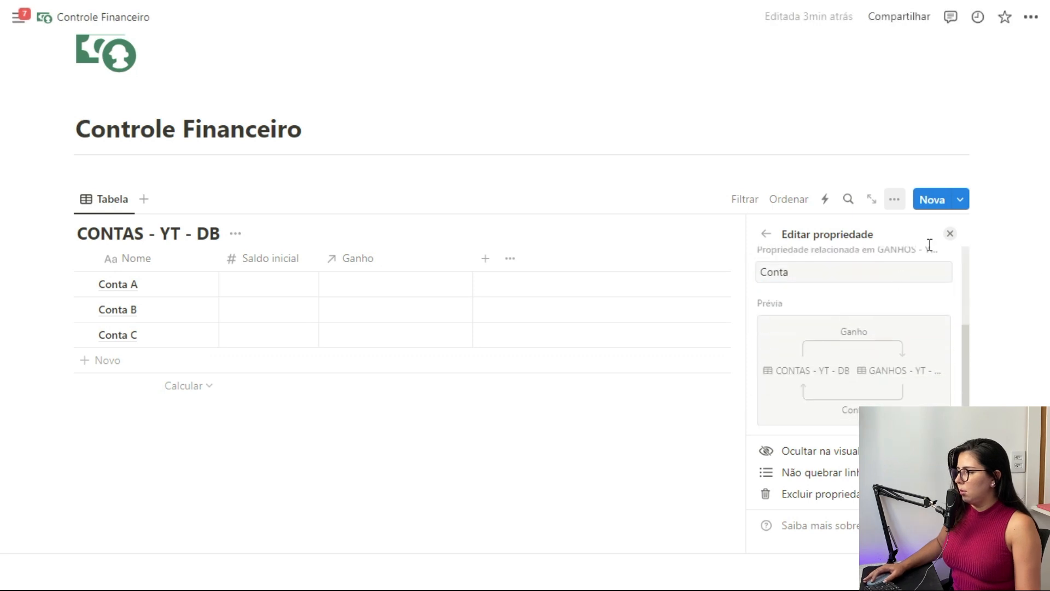
click(950, 236)
Step: Link the GANHOS rows to their accounts: Salário to Conta A, Renda extra to Conta C and Cashback to Conta B
scroll(171, 460, down, 3)
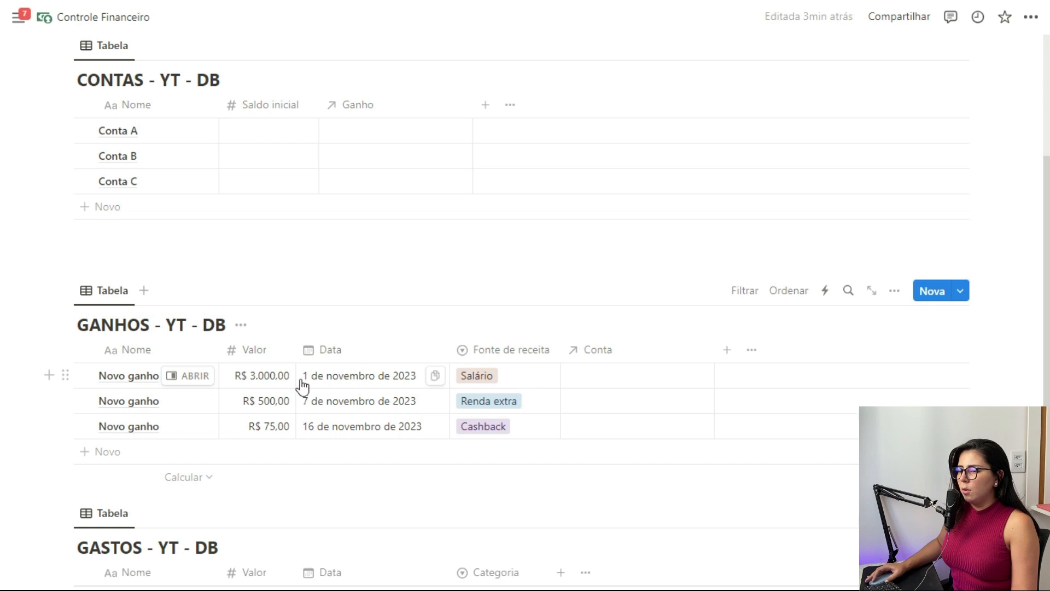
click(596, 381)
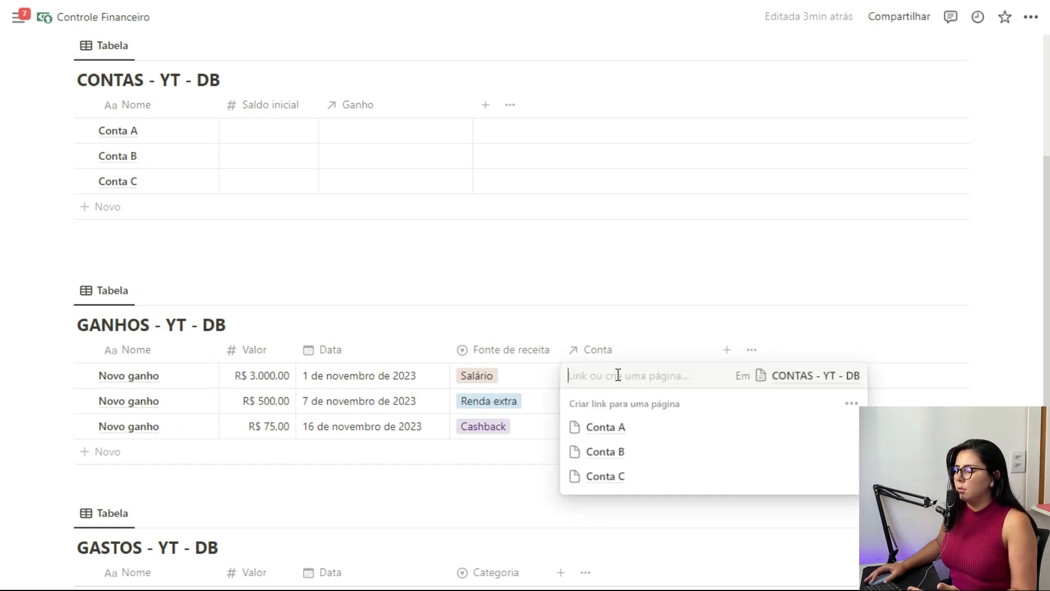
click(606, 427)
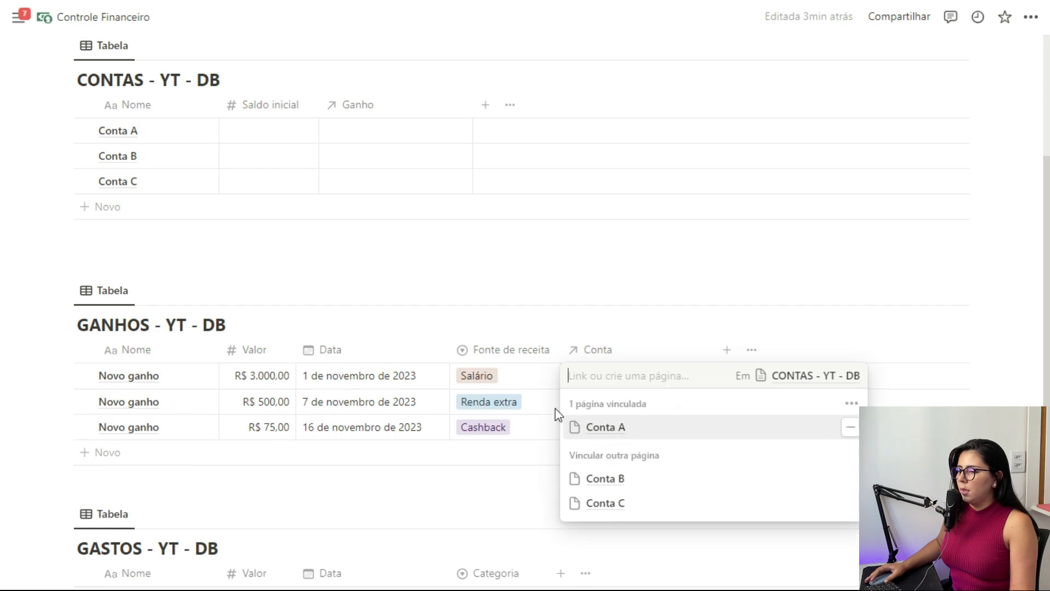
key(Escape)
click(623, 408)
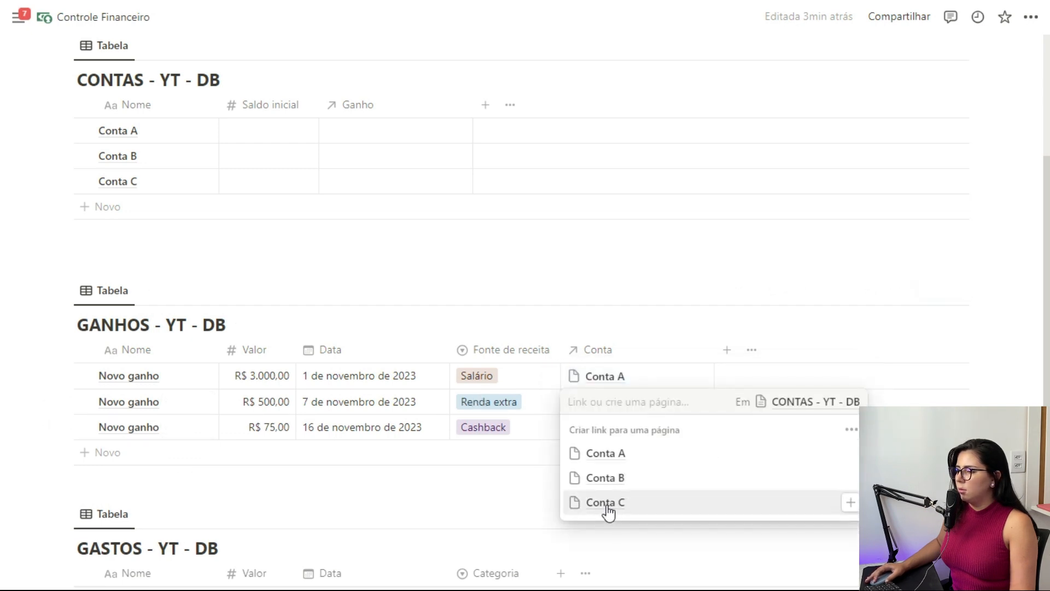
click(607, 503)
key(Escape)
click(608, 432)
click(614, 507)
key(Escape)
Step: Fill in Saldo inicial in the CONTAS table with 200 for Conta A, 0 for Conta B and 150 for Conta C
click(253, 131)
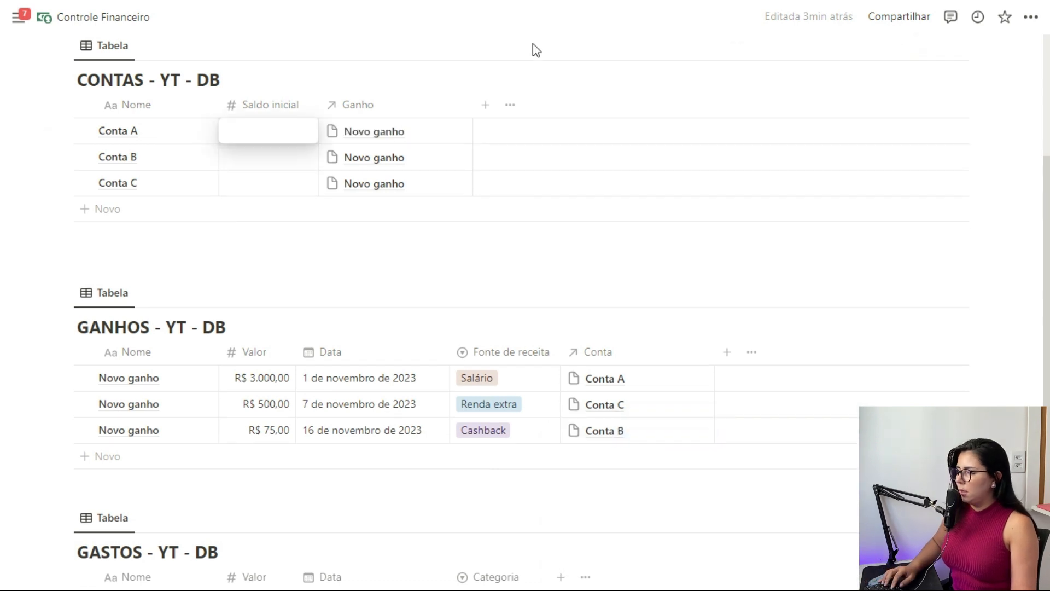
text(200)
key(Return)
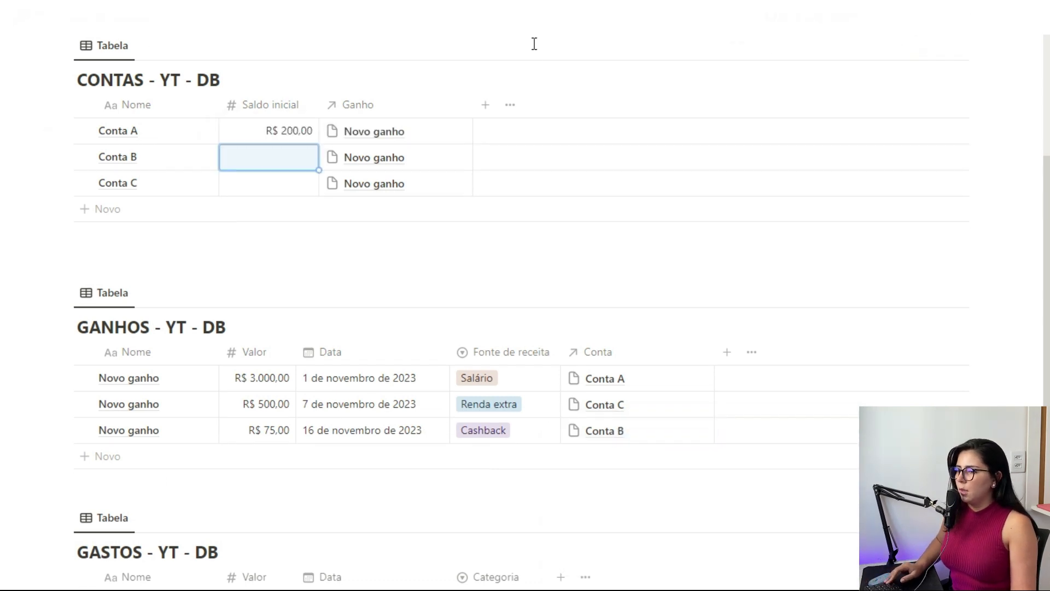
text(0)
key(Return)
text(150)
key(Return)
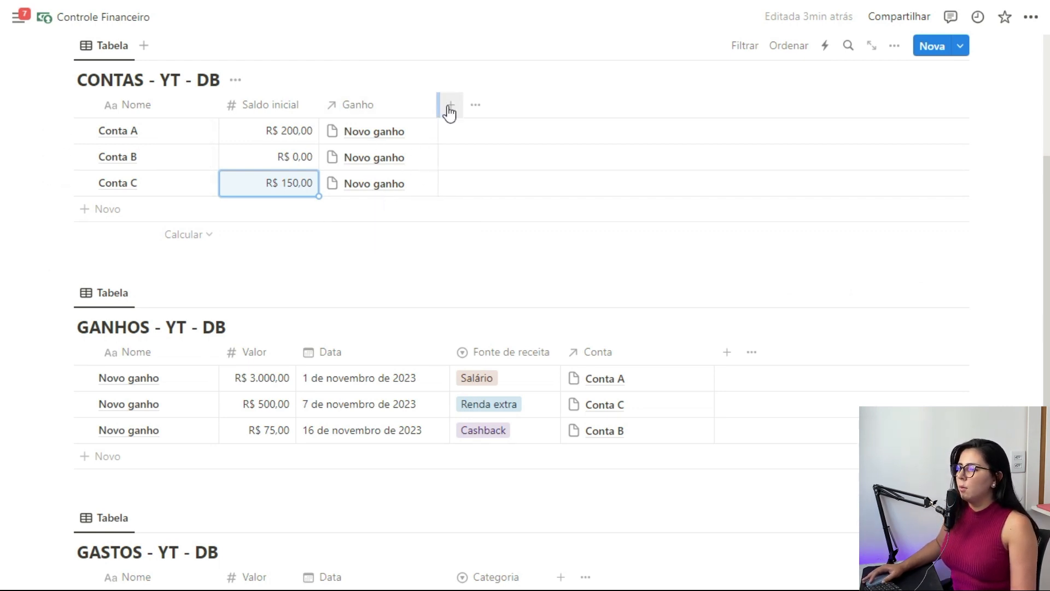
Step: Add a rollup property named Ganhos totais to the CONTAS table
click(450, 109)
scroll(853, 295, down, 5)
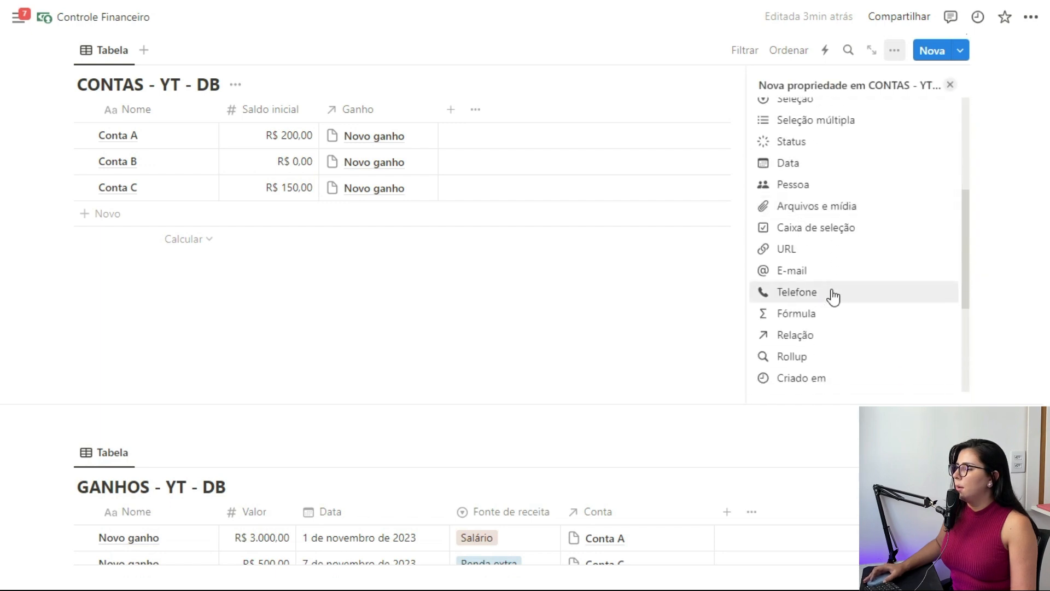
click(805, 356)
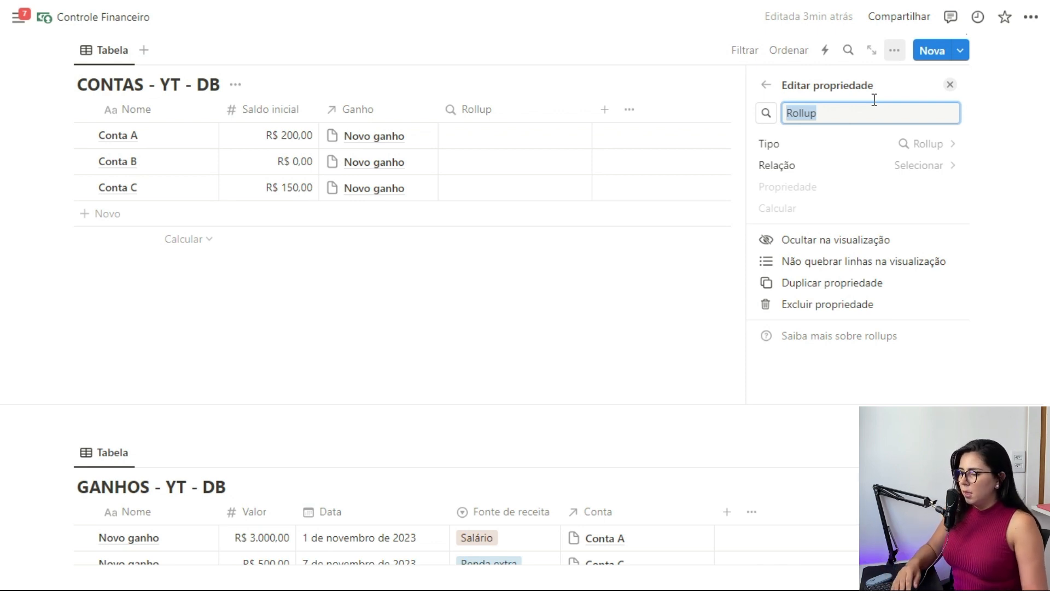
text(Ganhos totais)
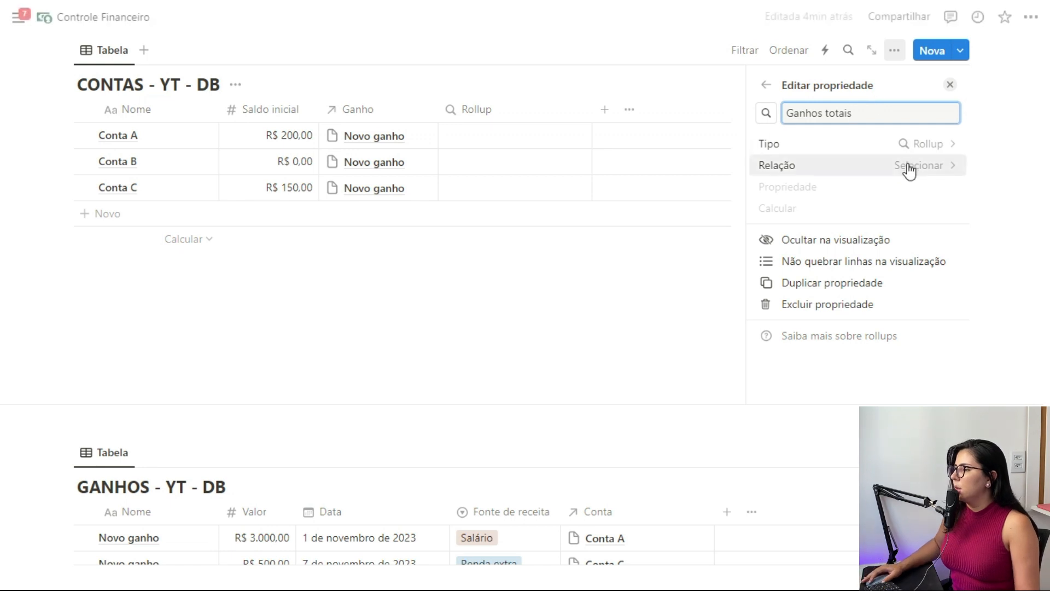
Step: Configure the Ganhos totais rollup with the Ganho relation, Valor property and Soma calculation, and narrow its column
click(938, 167)
click(801, 230)
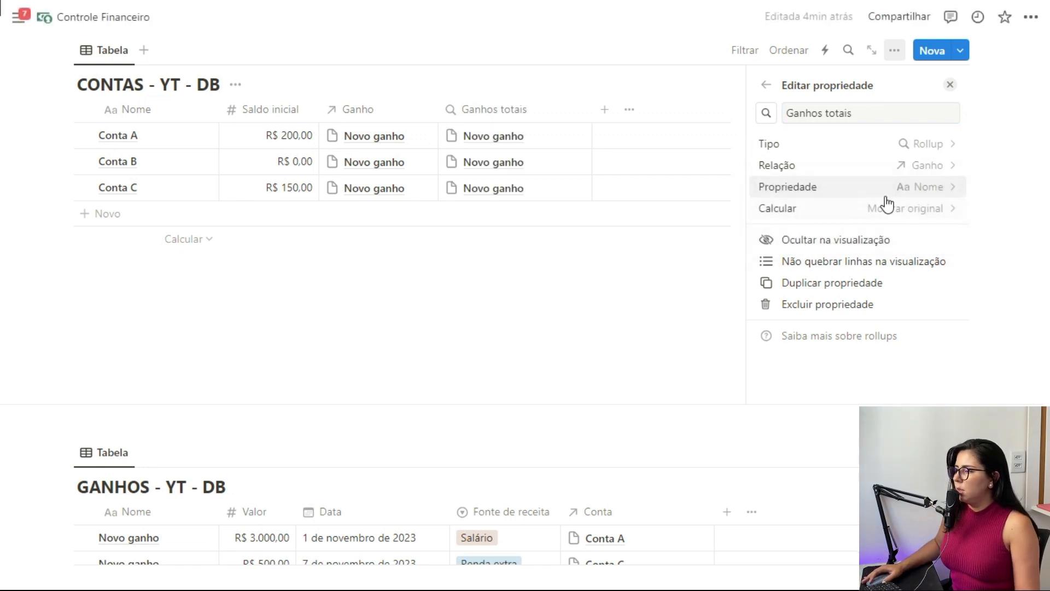
click(909, 189)
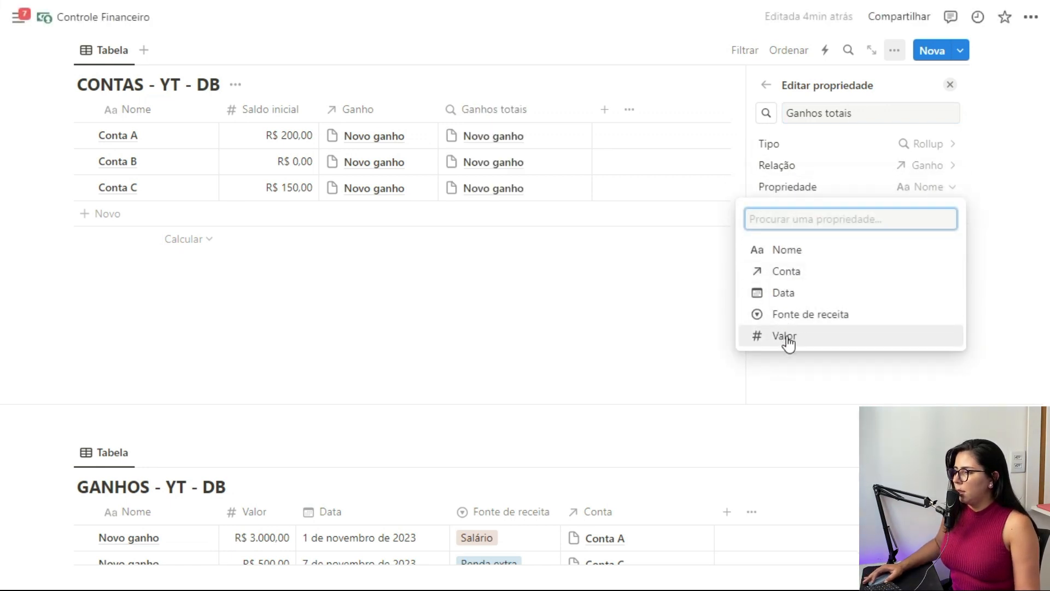
click(785, 336)
click(923, 209)
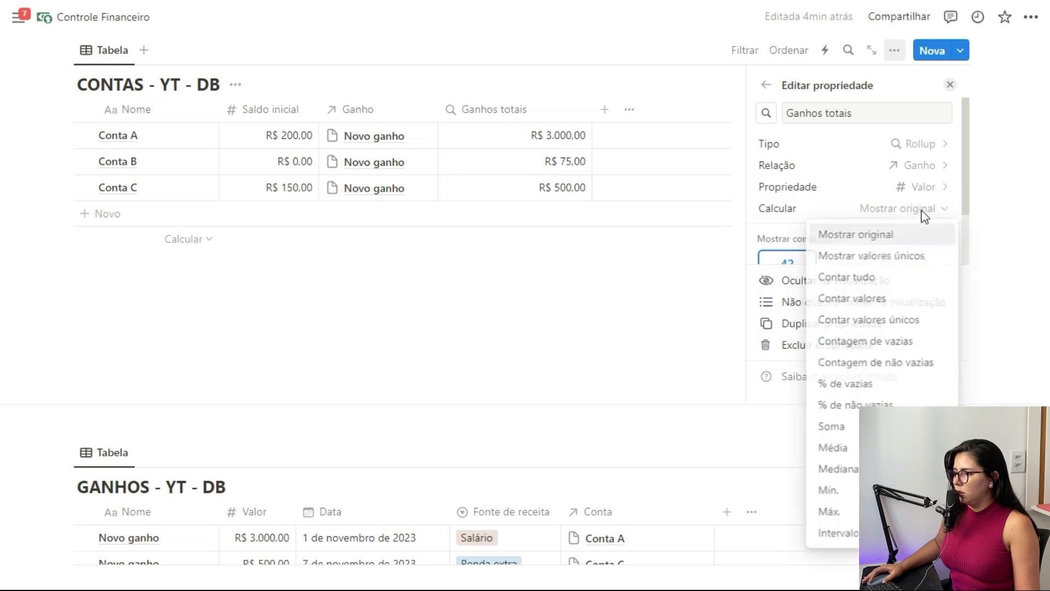
click(845, 435)
click(950, 84)
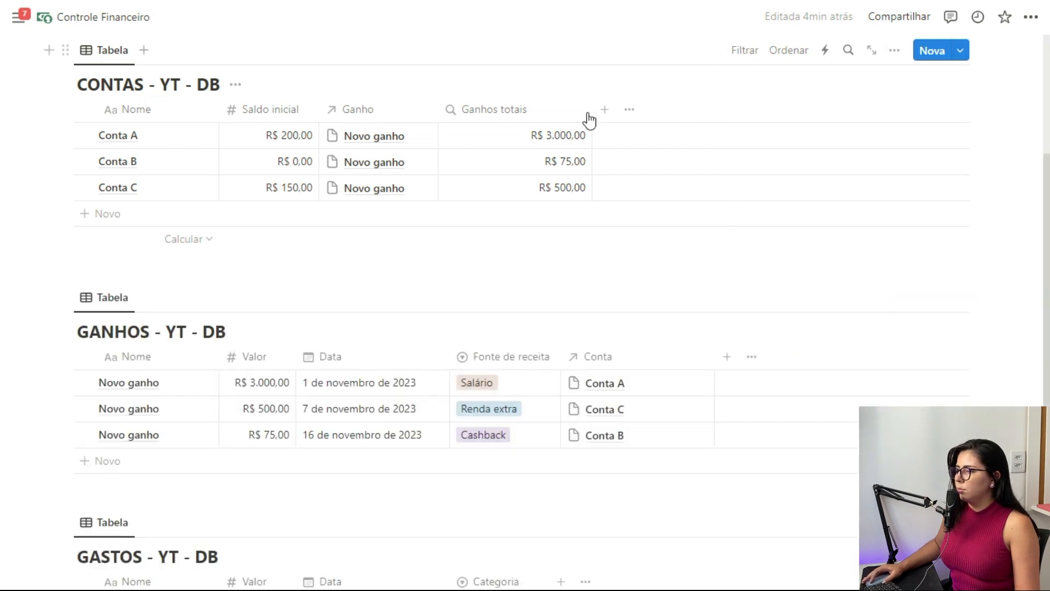
drag(592, 109, 537, 110)
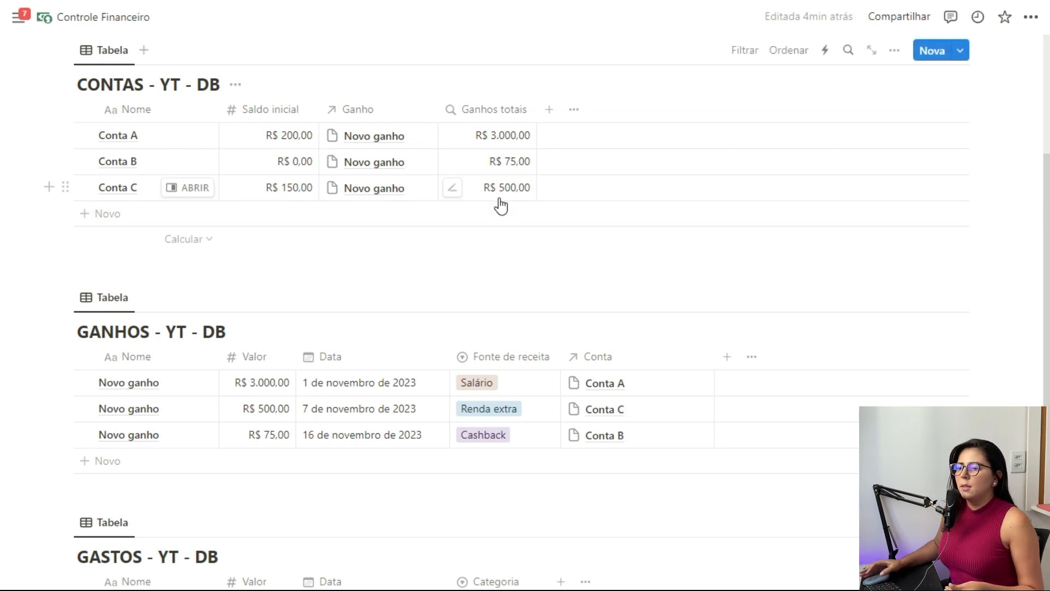
Step: Add a two-way relation between CONTAS and GASTOS - YT - DB, named Gastos in CONTAS and Conta in GASTOS
scroll(388, 357, down, 5)
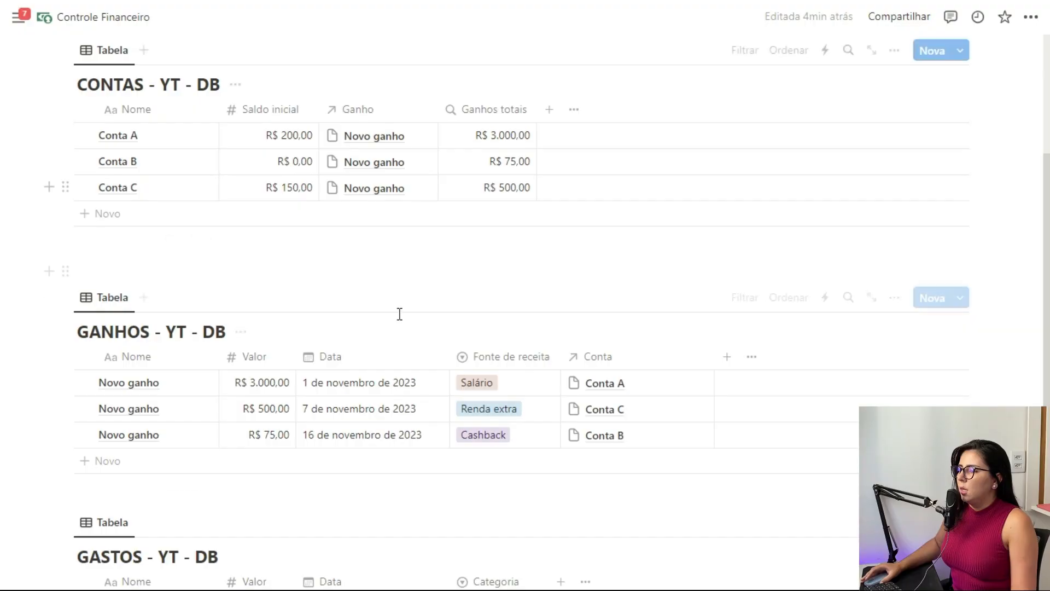
scroll(558, 132, down, 3)
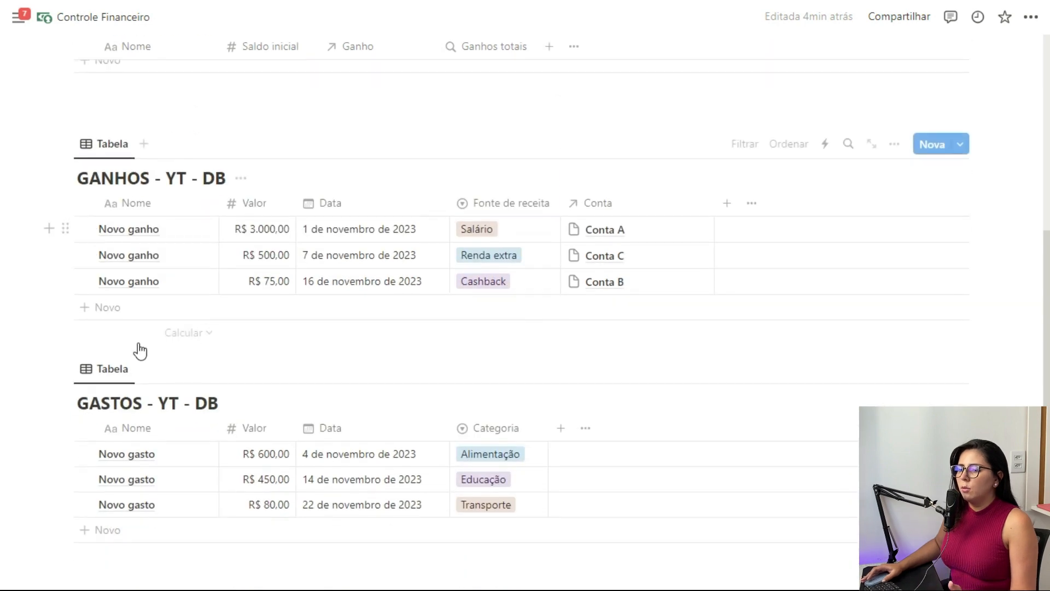
scroll(488, 332, up, 5)
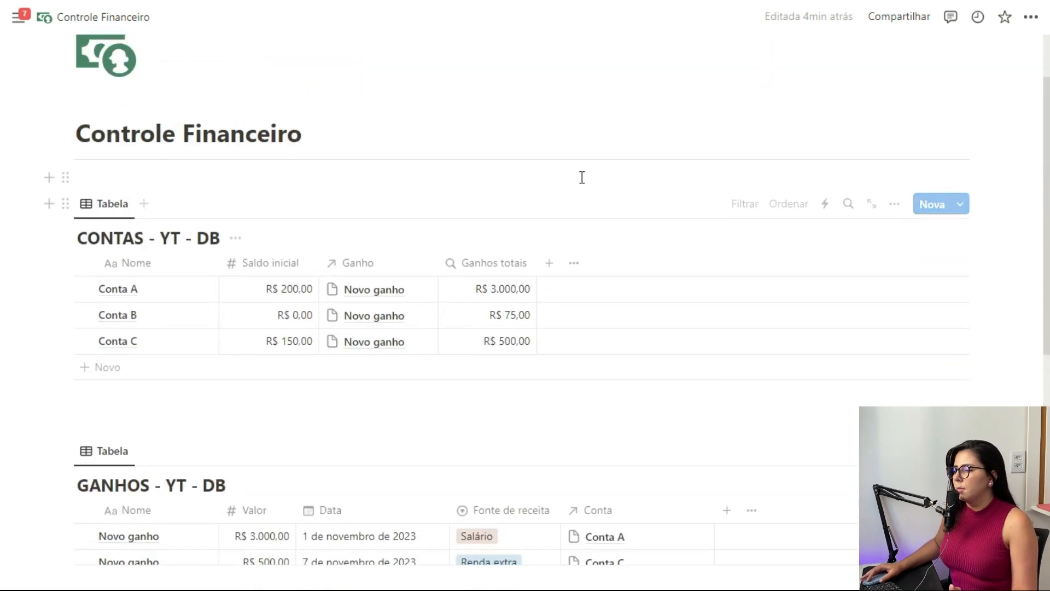
click(548, 263)
scroll(832, 367, down, 2)
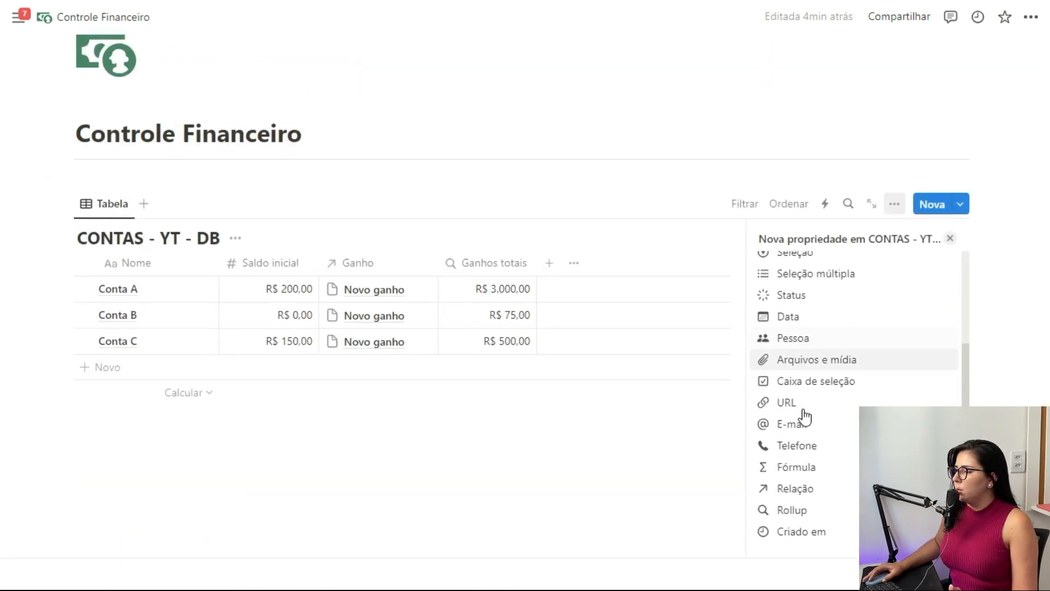
click(797, 488)
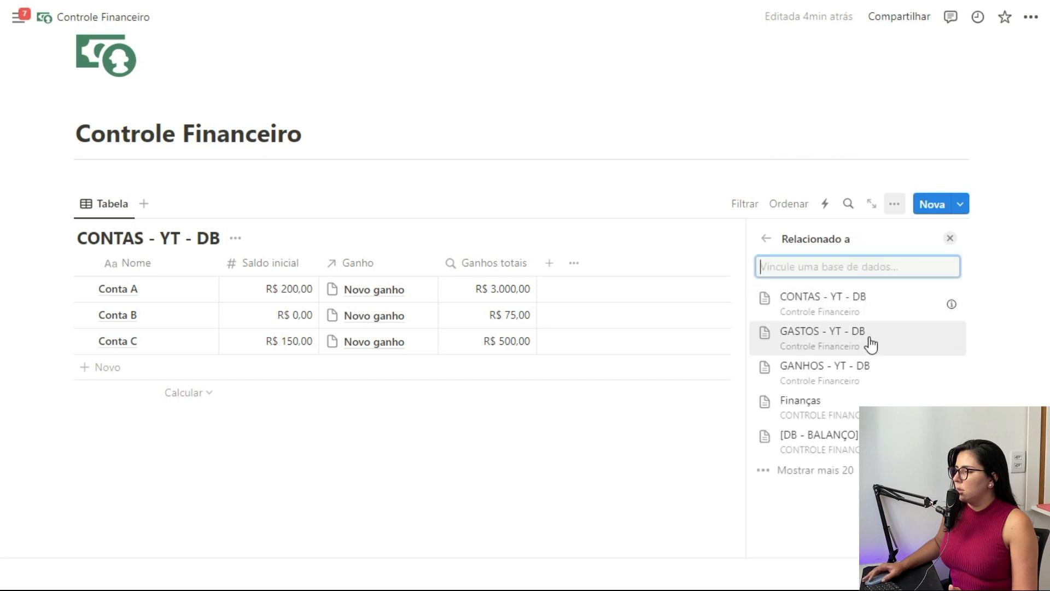
click(832, 343)
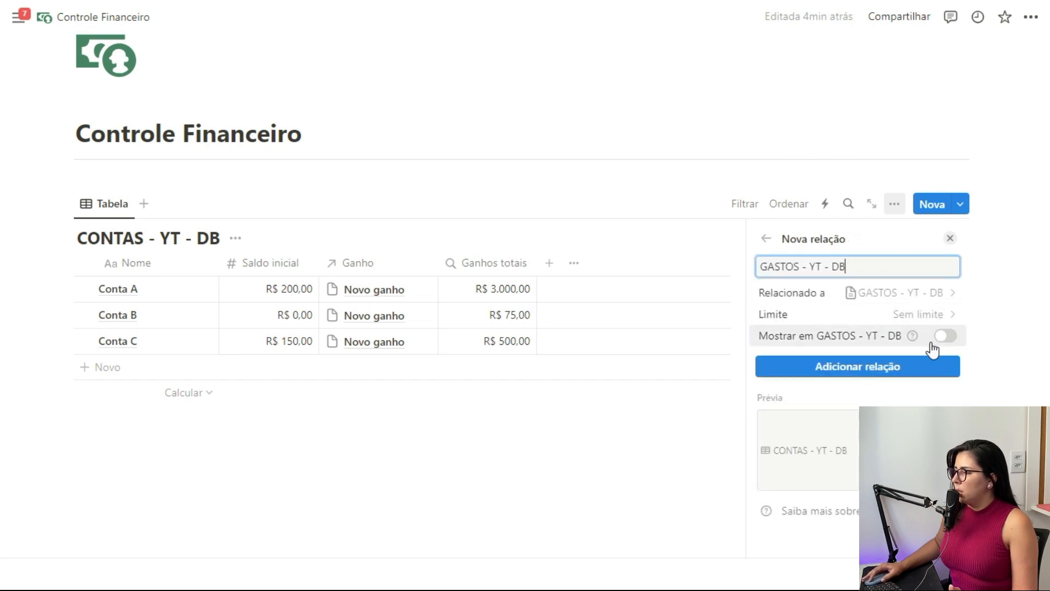
click(944, 337)
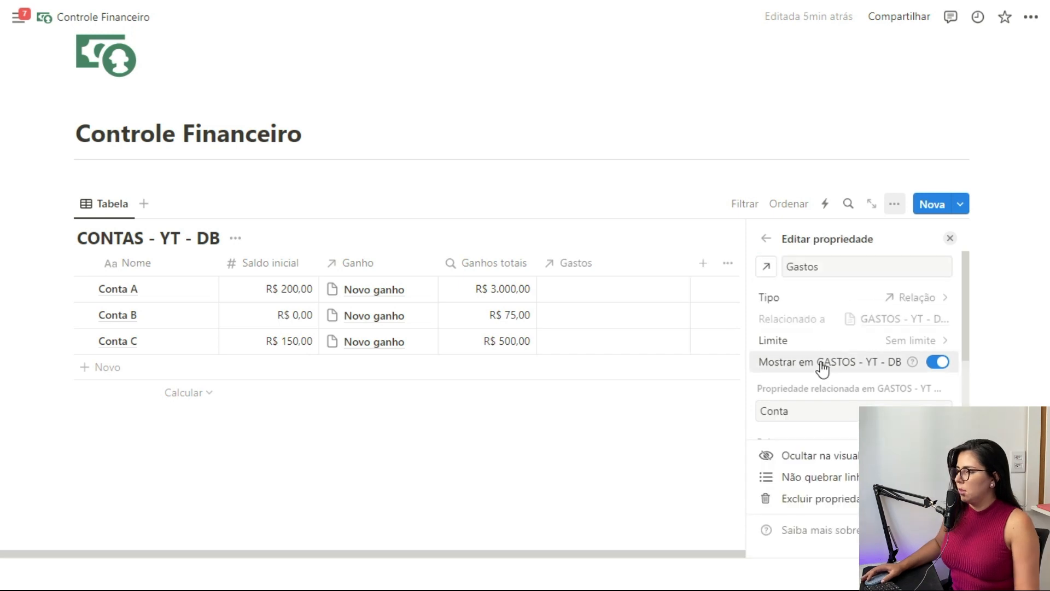
scroll(842, 347, down, 3)
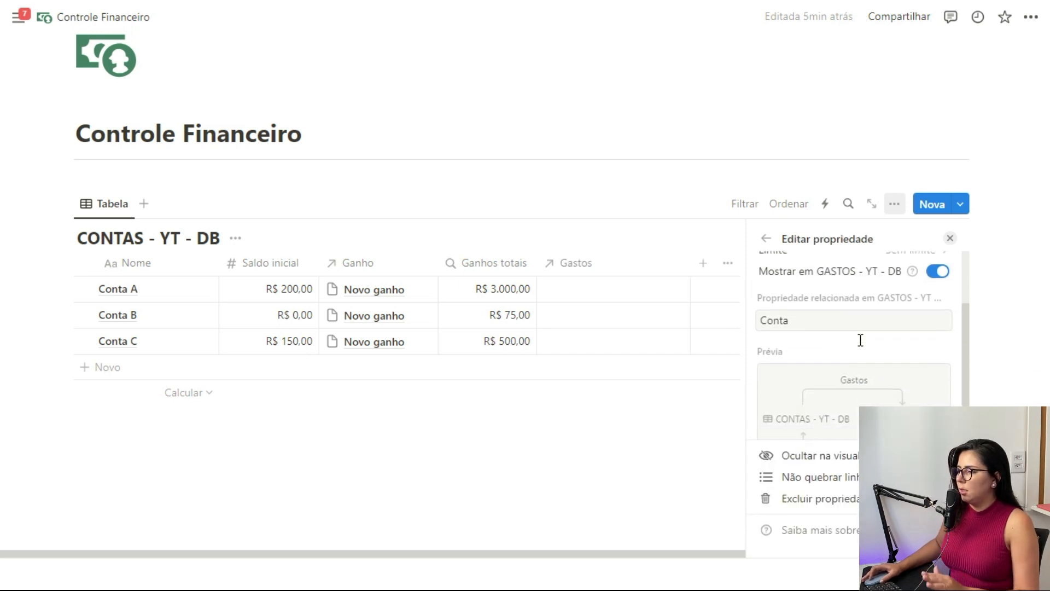
scroll(870, 364, up, 3)
click(950, 238)
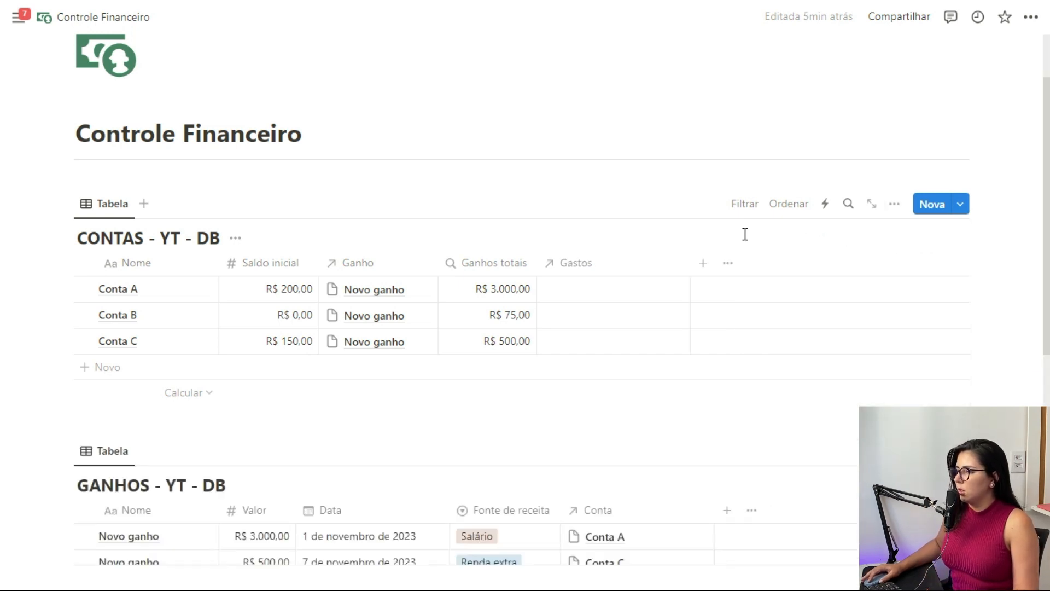
scroll(700, 279, down, 7)
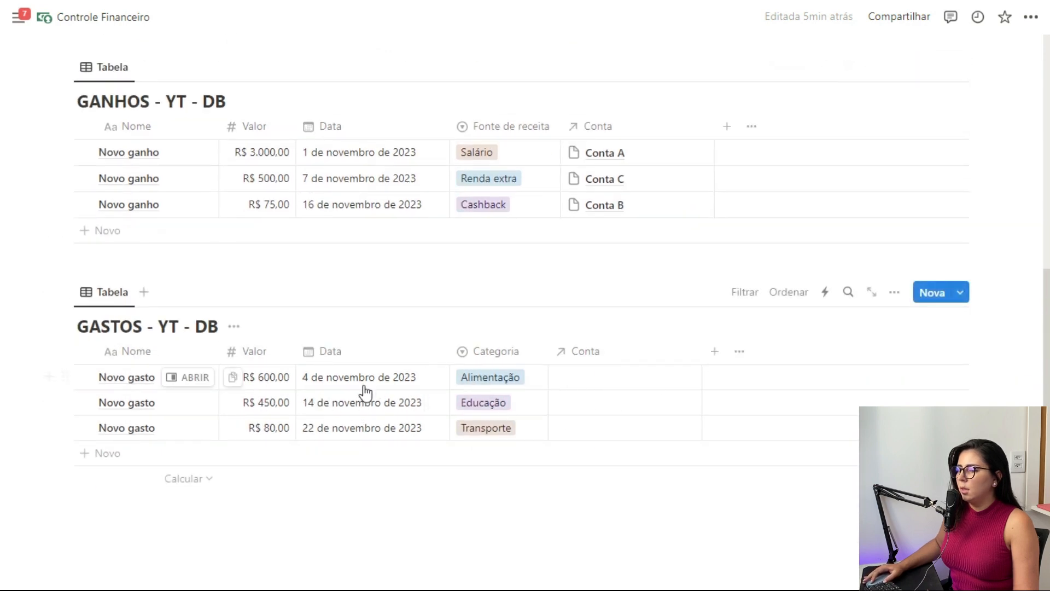
Step: In the GASTOS table, link the Alimentação expense to Conta A, Educação to Conta C and Transporte to Conta B
click(606, 383)
click(594, 430)
click(618, 403)
click(594, 502)
click(628, 430)
click(594, 506)
click(882, 405)
Step: Add a rollup property named Gastos totais to the CONTAS table
scroll(613, 227, up, 4)
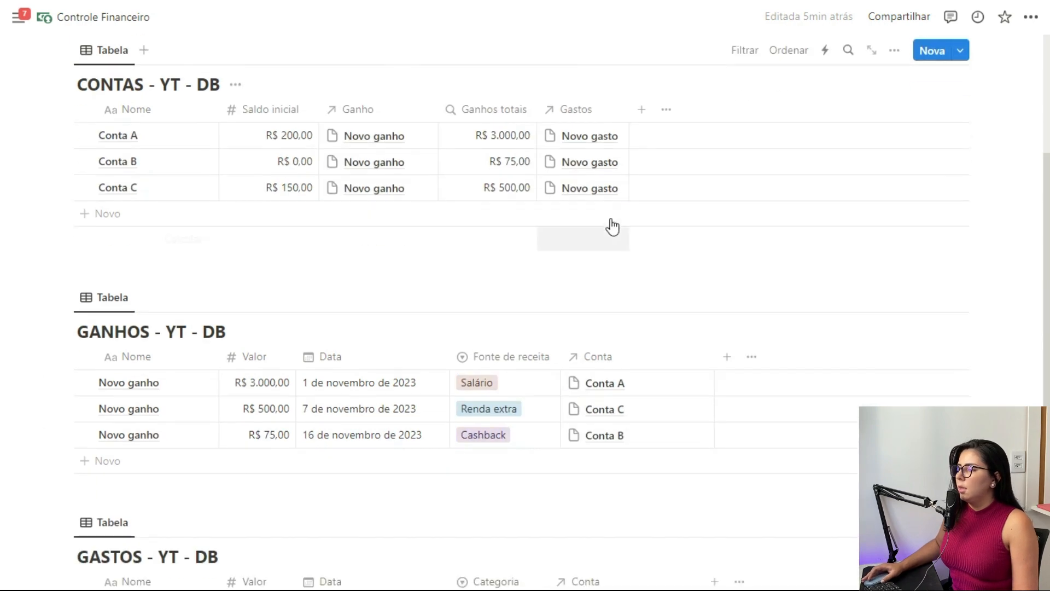
scroll(613, 227, up, 2)
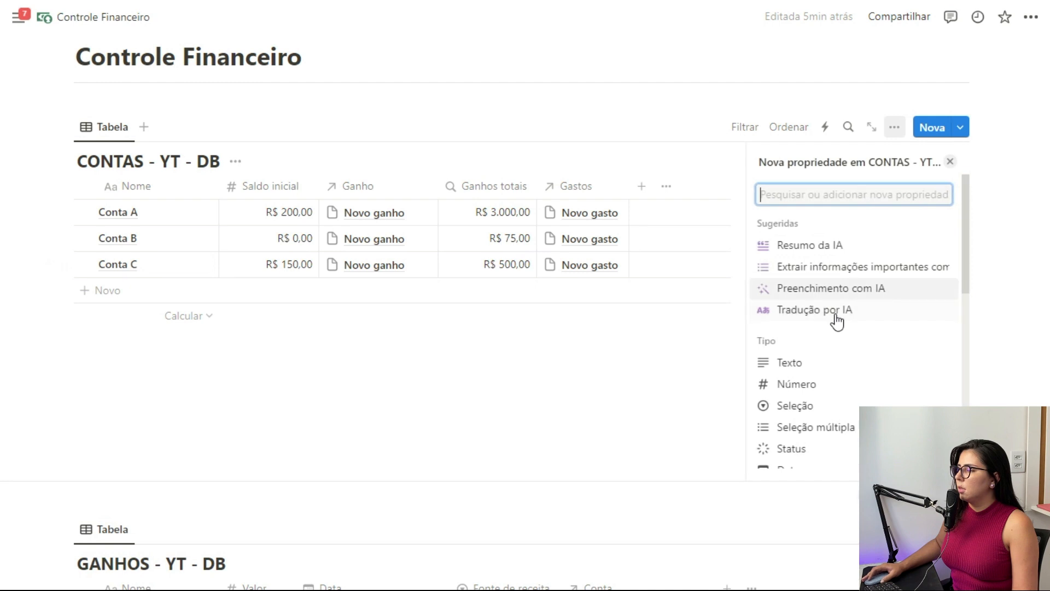
scroll(837, 322, down, 5)
click(792, 434)
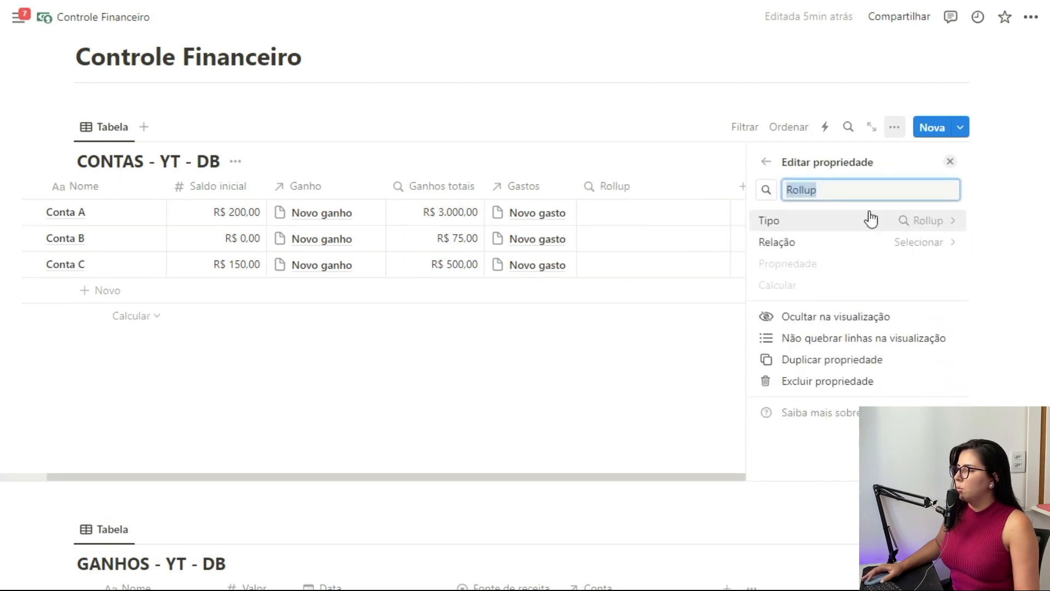
text(Gastos totais)
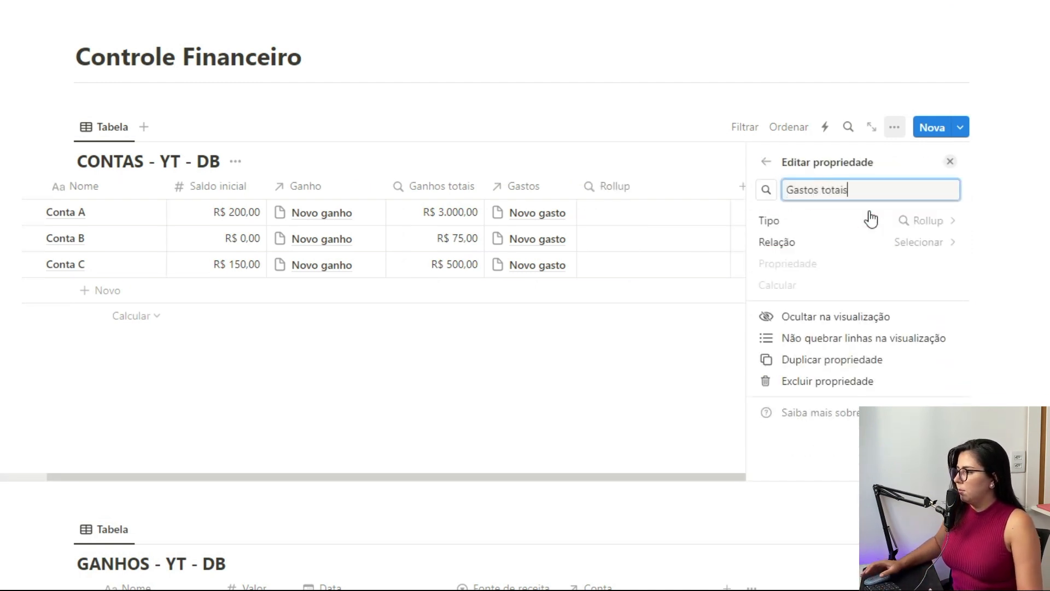
Step: Configure the Gastos totais rollup with the Gastos relation, Valor property and Soma calculation
click(930, 242)
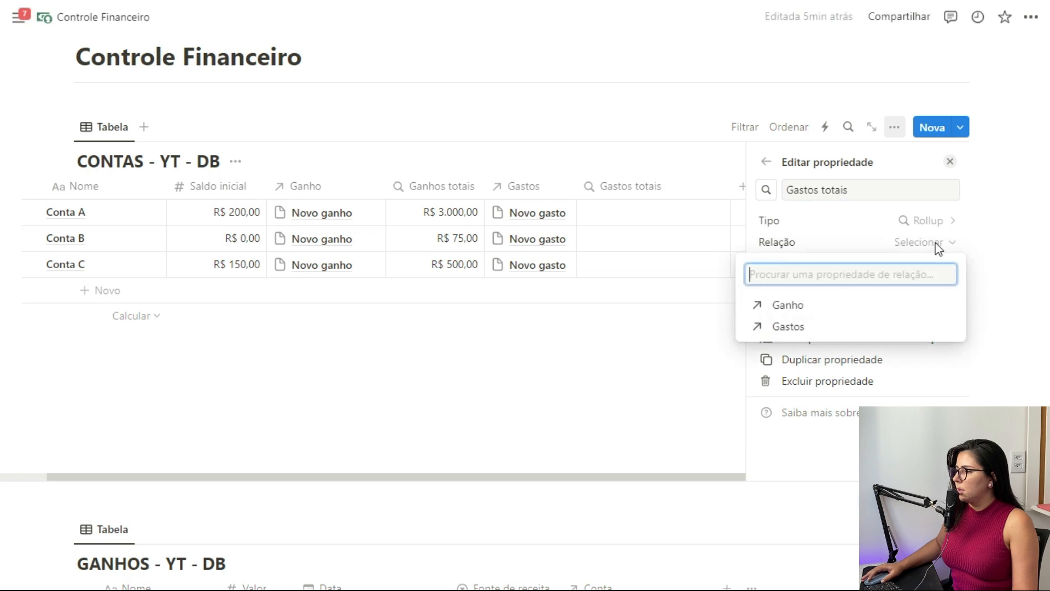
click(792, 328)
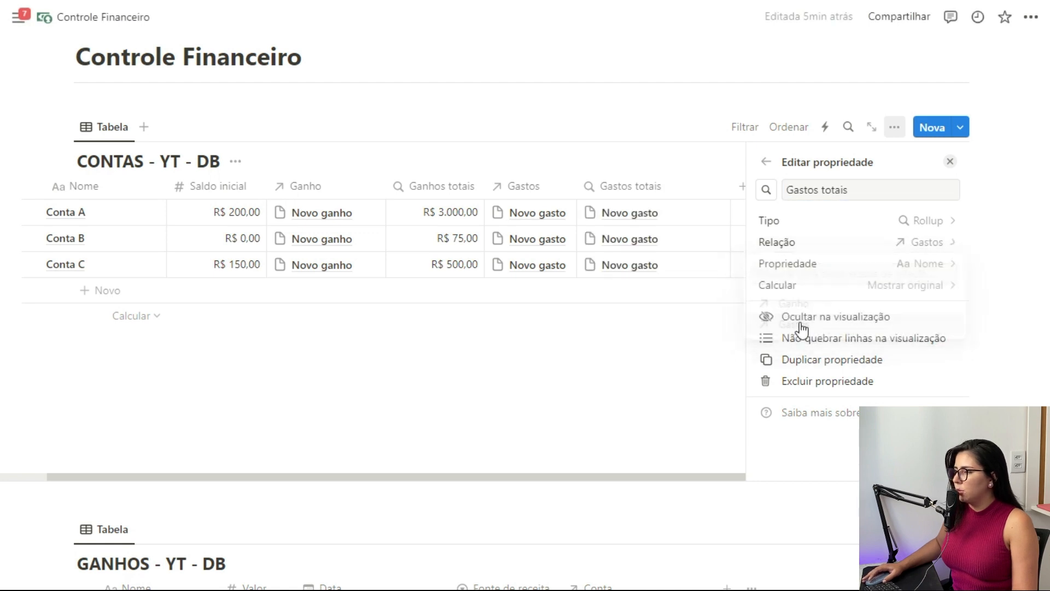
click(914, 264)
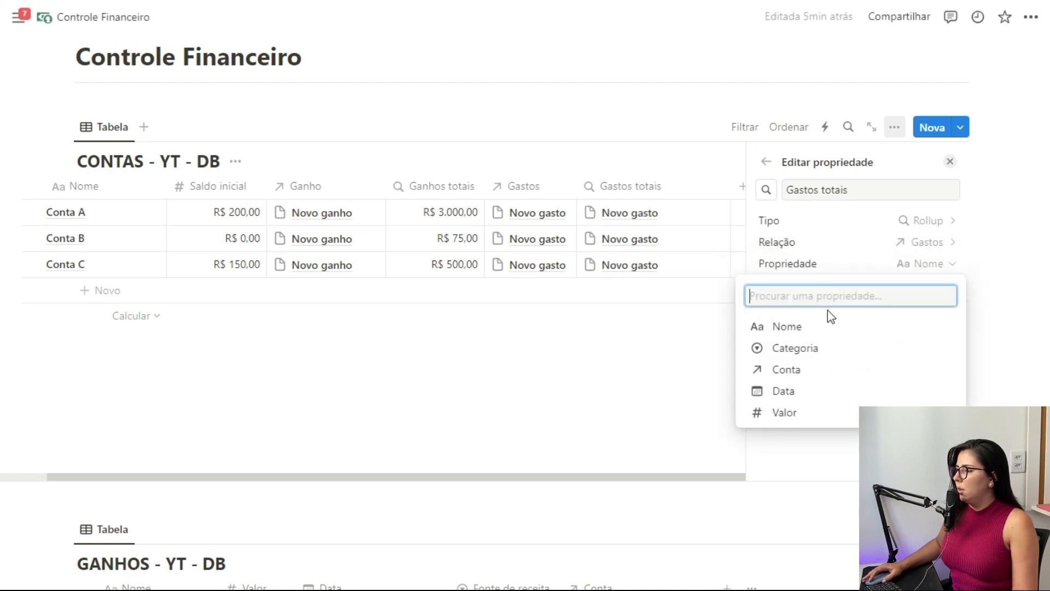
click(796, 417)
click(930, 285)
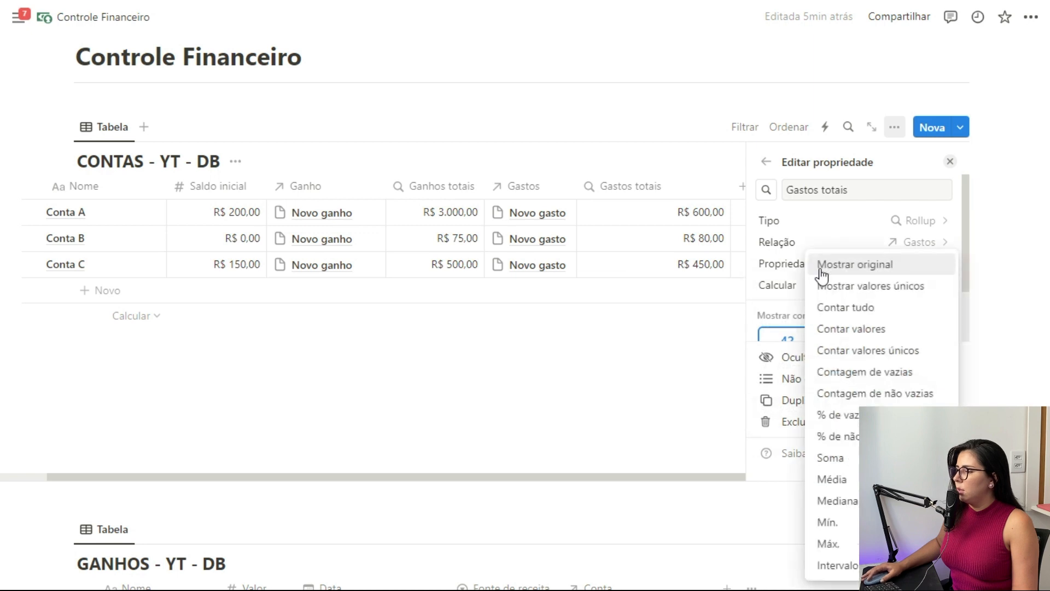
click(837, 458)
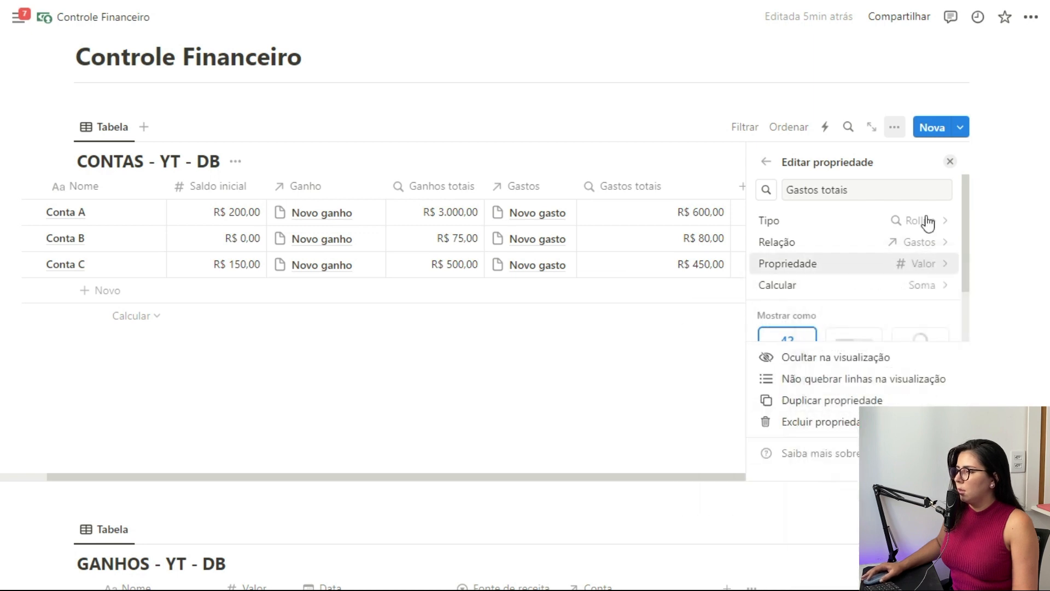
click(950, 160)
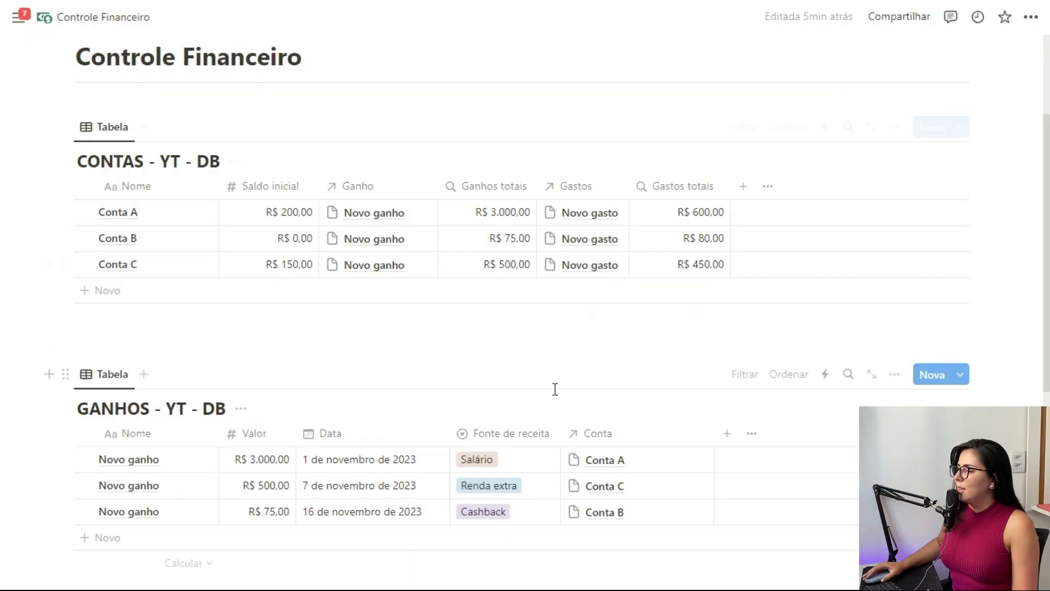
Step: Add a formula property named Saldo atual to the CONTAS table
scroll(536, 386, down, 5)
scroll(516, 383, up, 5)
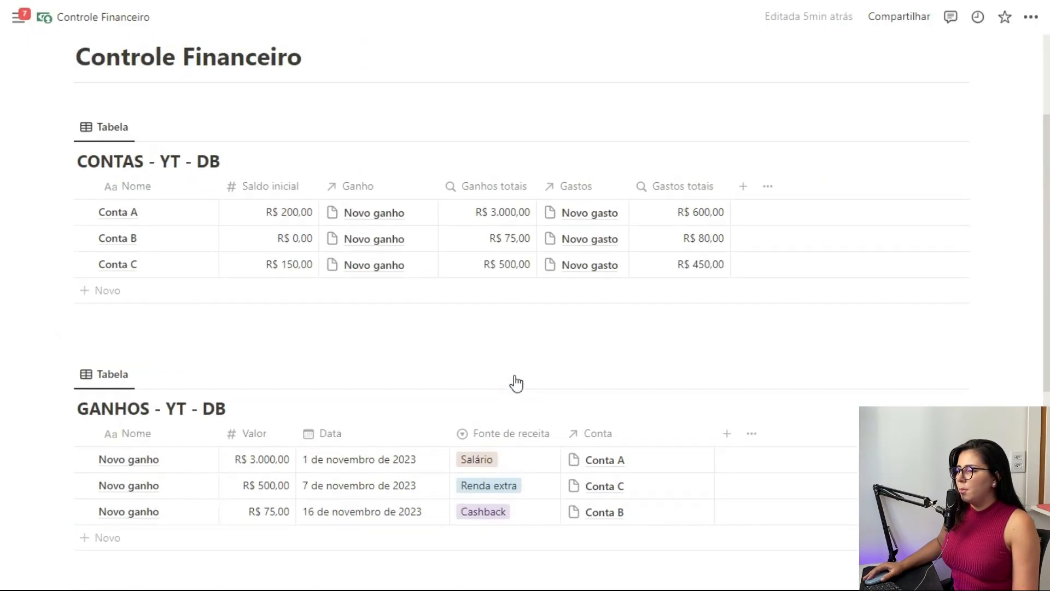
scroll(516, 383, up, 2)
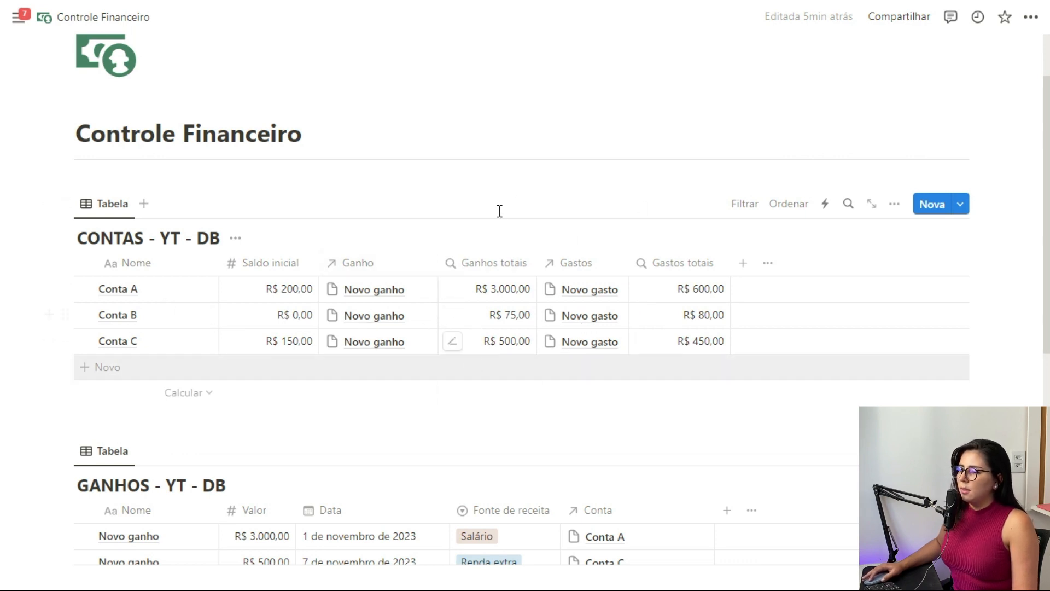
click(743, 263)
scroll(846, 400, down, 5)
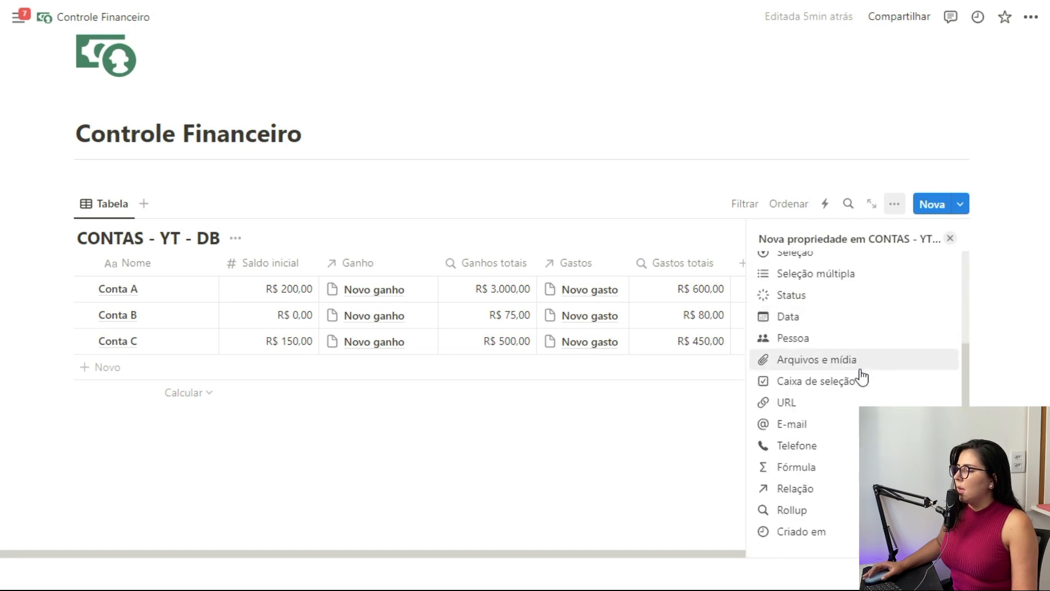
click(799, 468)
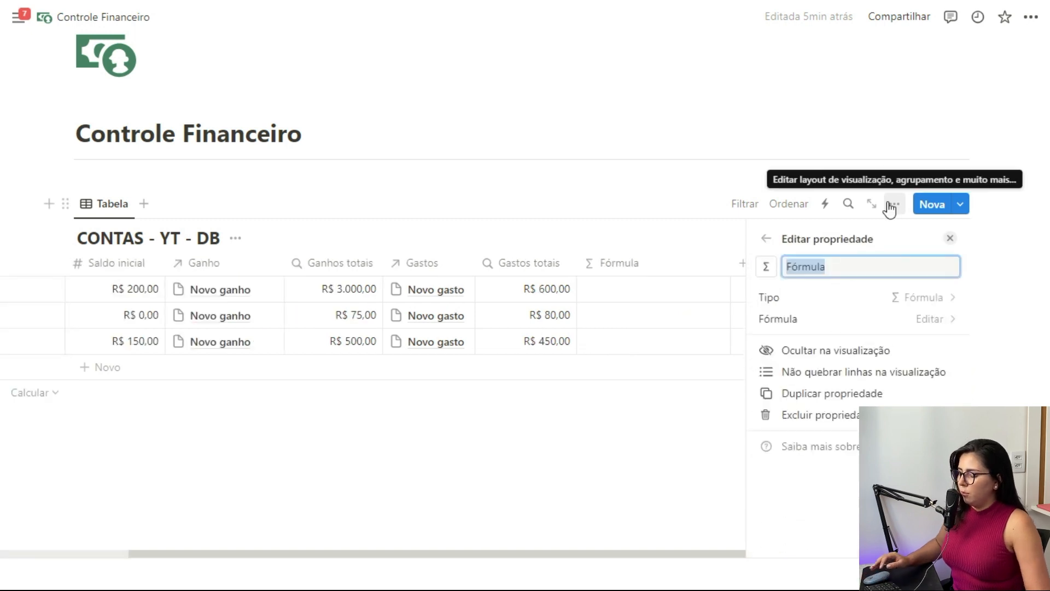
text(Saldo atual)
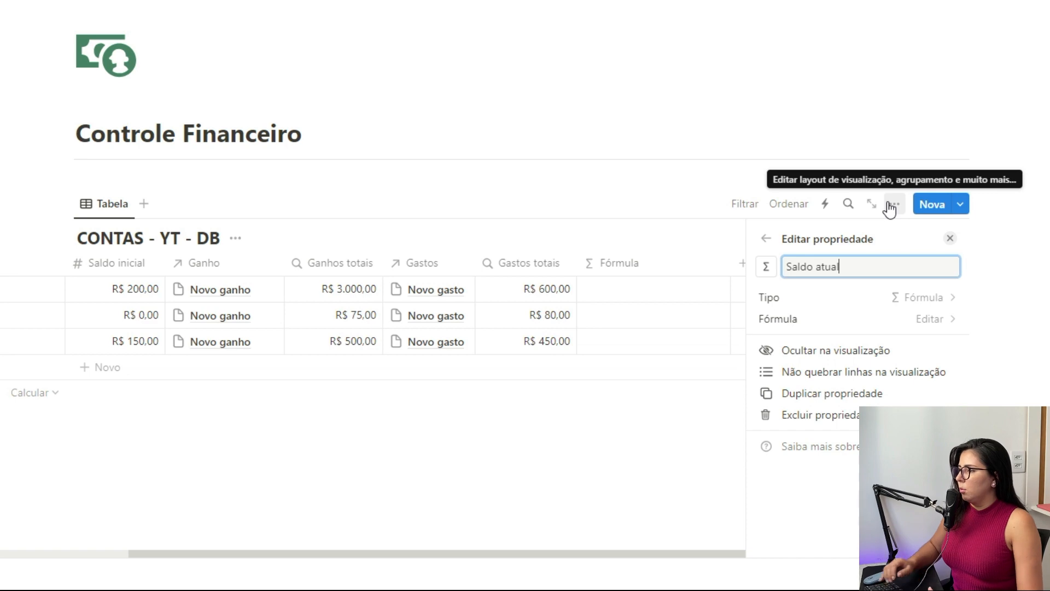
Step: Define and save the Saldo atual formula as Saldo inicial + Ganhos totais - Gastos totais
click(942, 319)
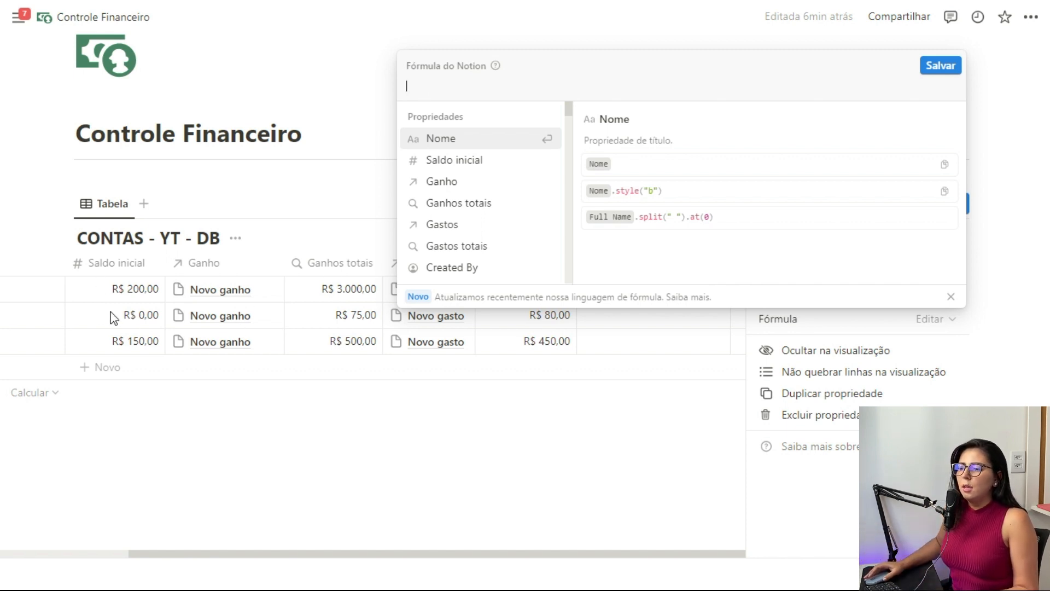
click(434, 162)
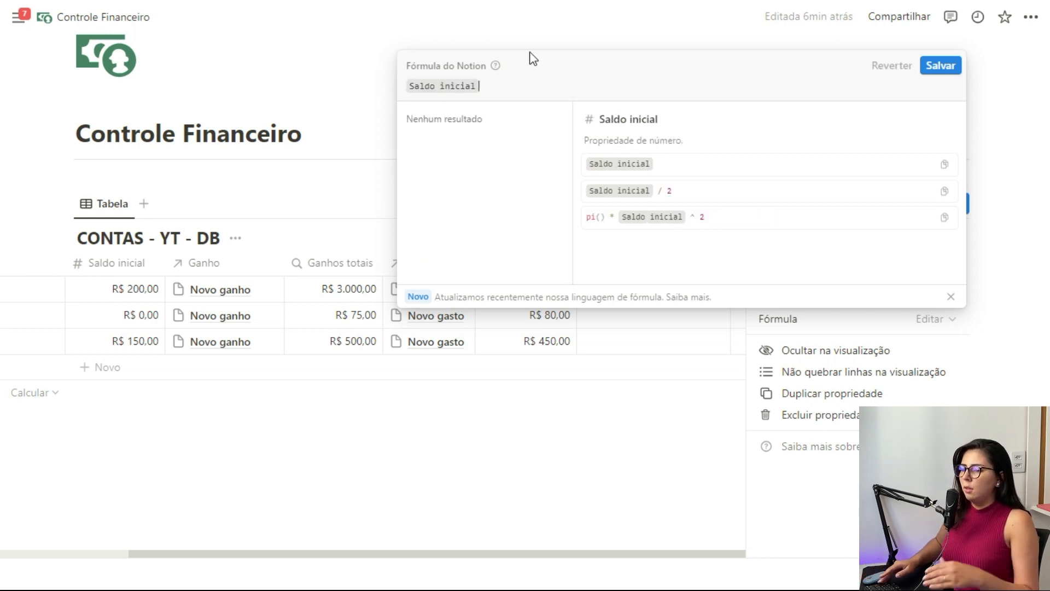
text(+)
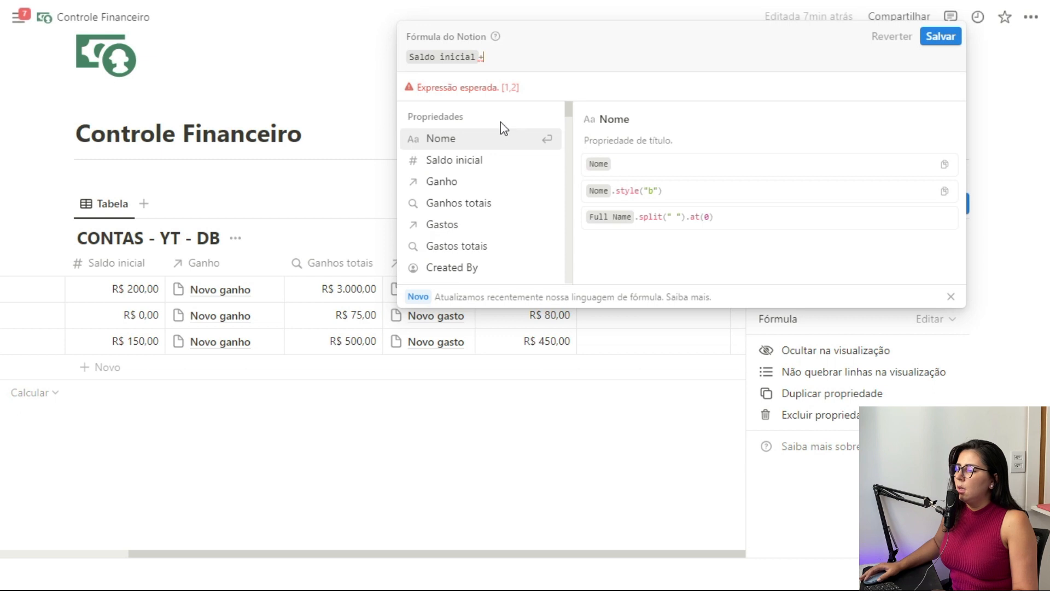
click(462, 204)
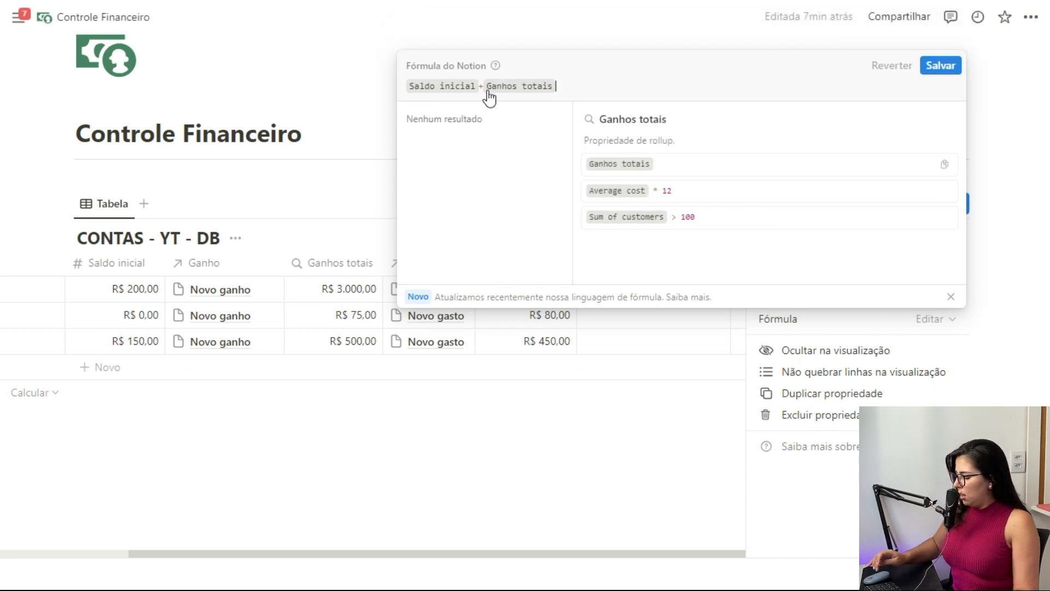
text(-)
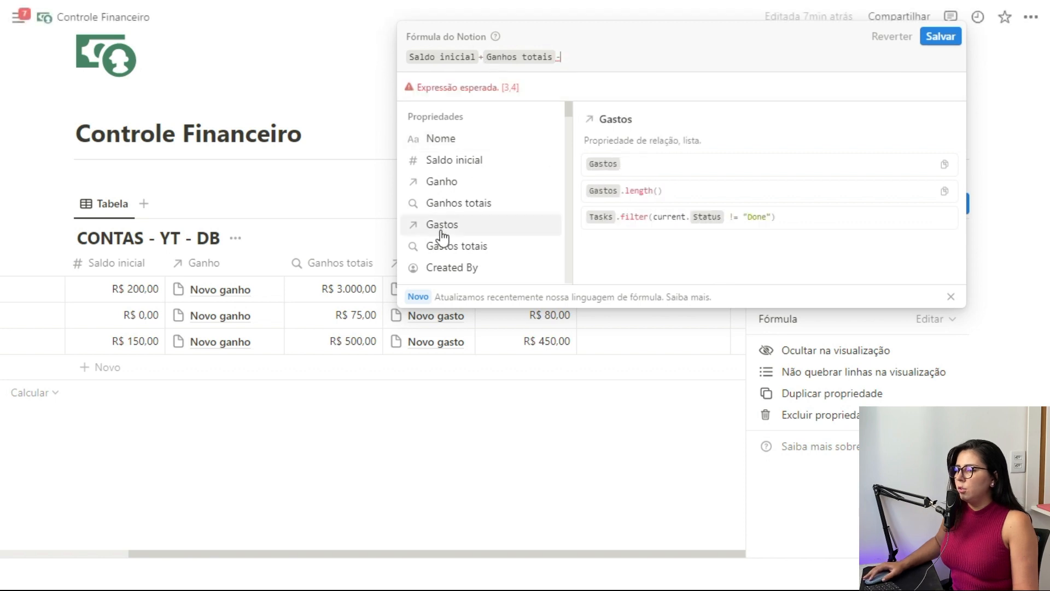
click(451, 251)
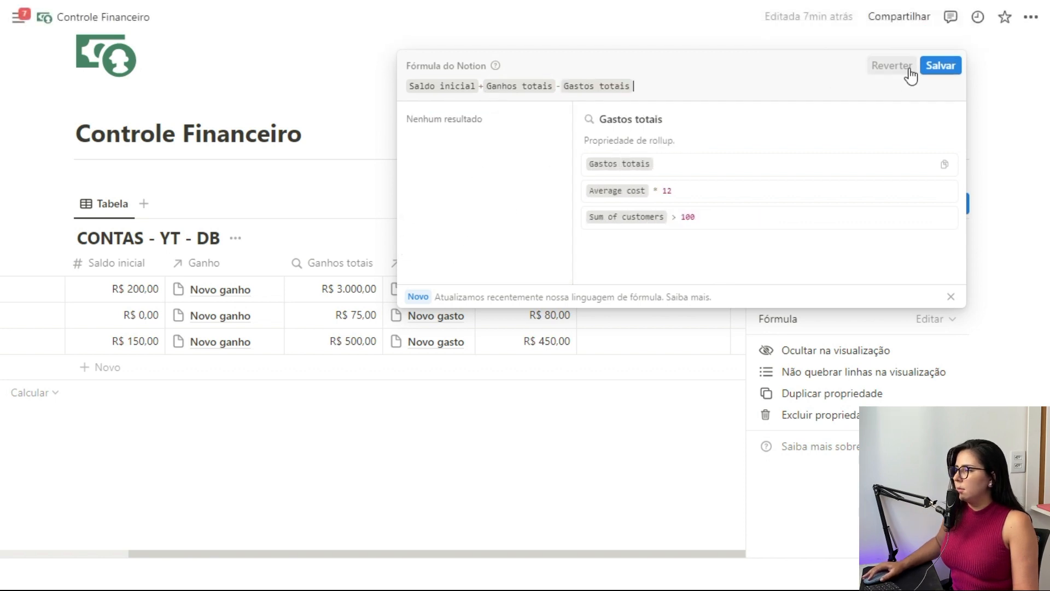
click(941, 66)
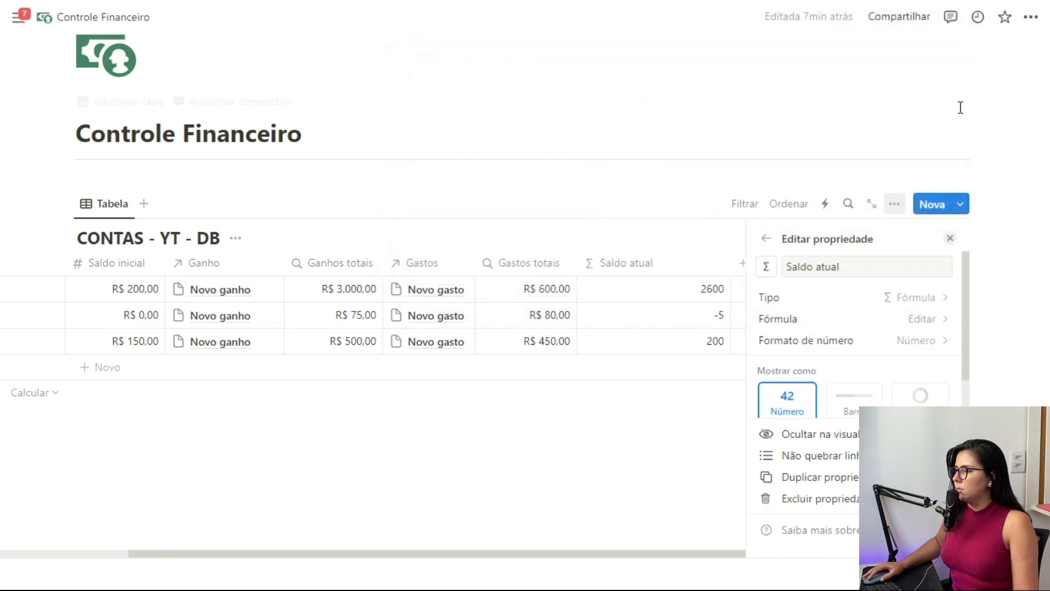
Step: Set the number format of the Saldo atual property to Real
click(925, 350)
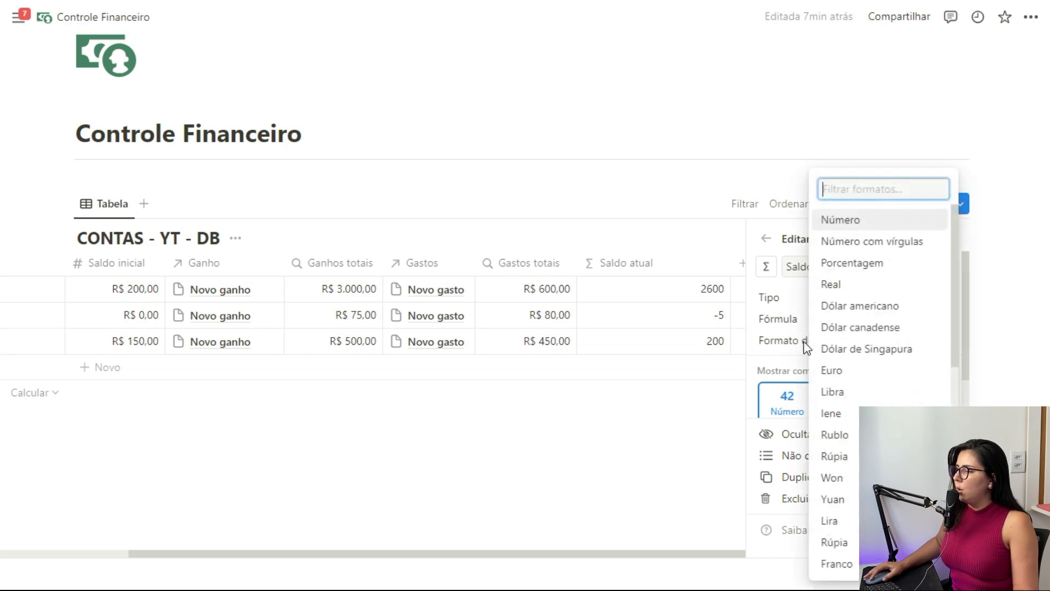
click(849, 295)
click(949, 239)
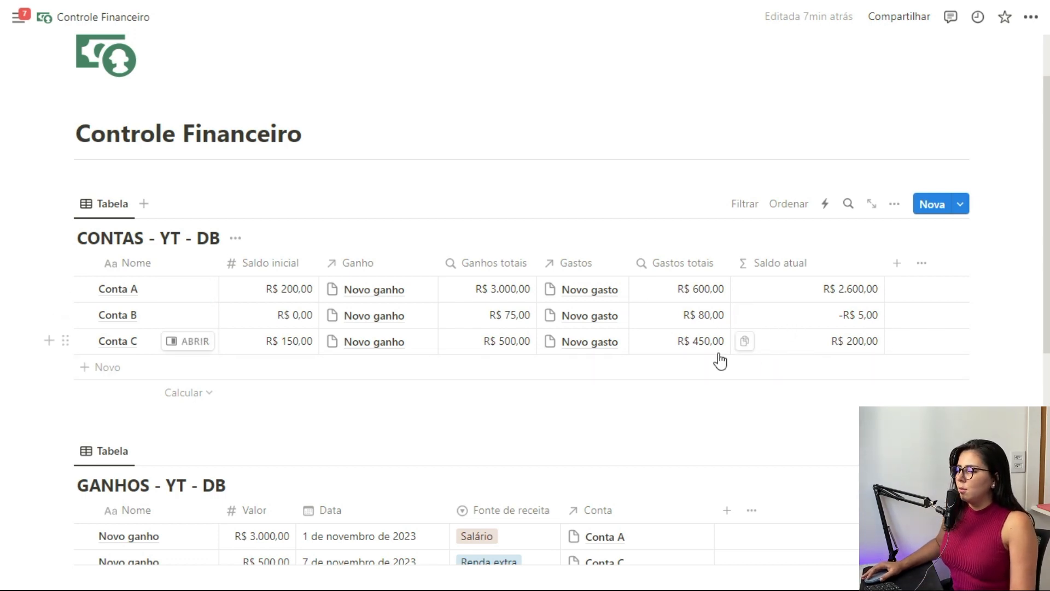
Step: Set Conta B's Saldo inicial to 10 and narrow the Saldo atual column in the CONTAS table
click(292, 317)
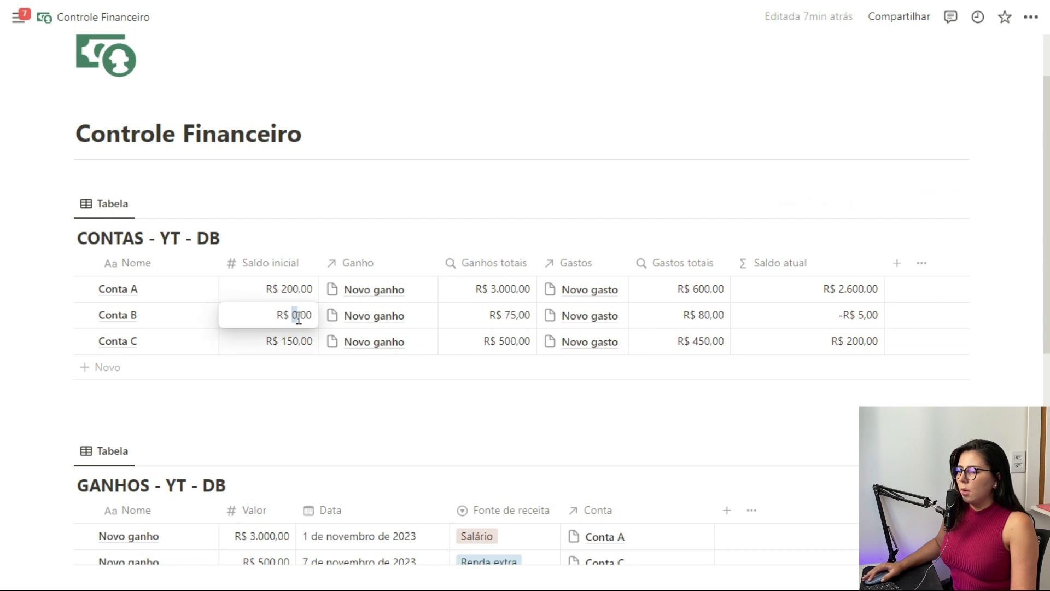
text(15)
text(0)
key(Return)
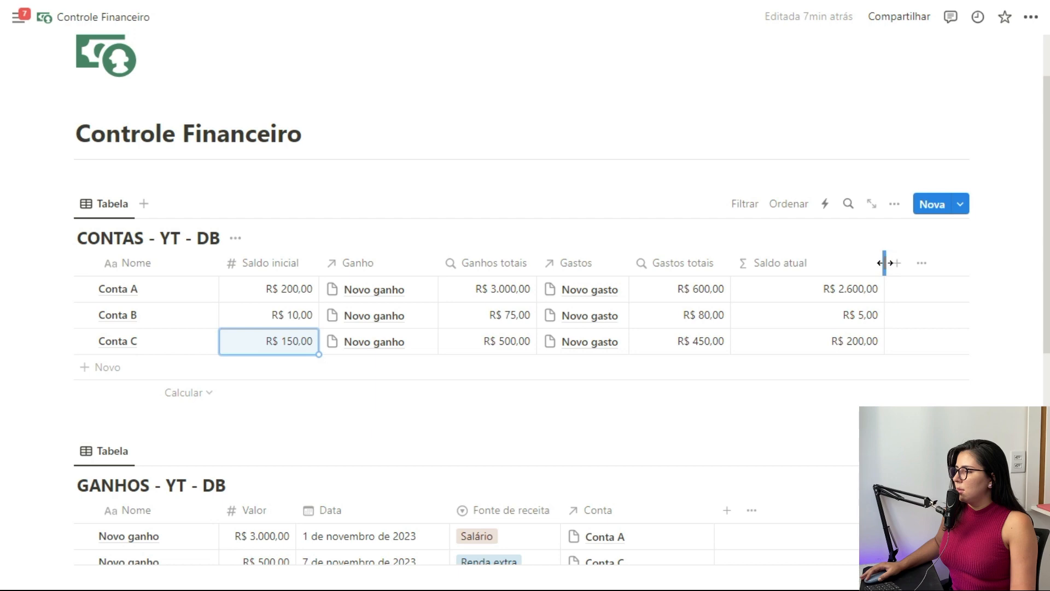
click(1004, 278)
scroll(1004, 278, down, 6)
scroll(1004, 278, up, 6)
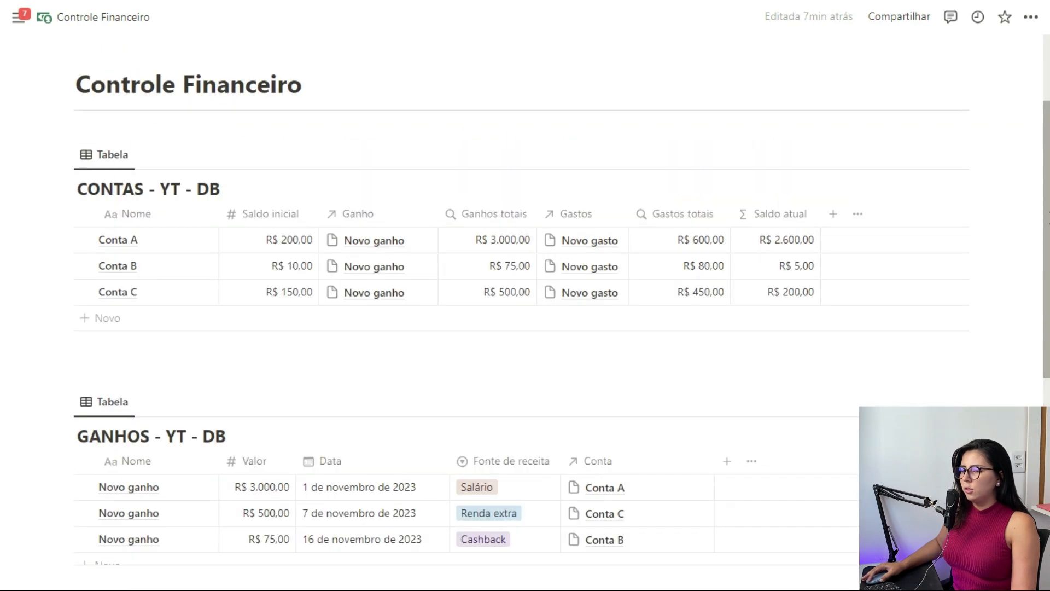
scroll(1010, 201, down, 4)
scroll(1010, 202, up, 4)
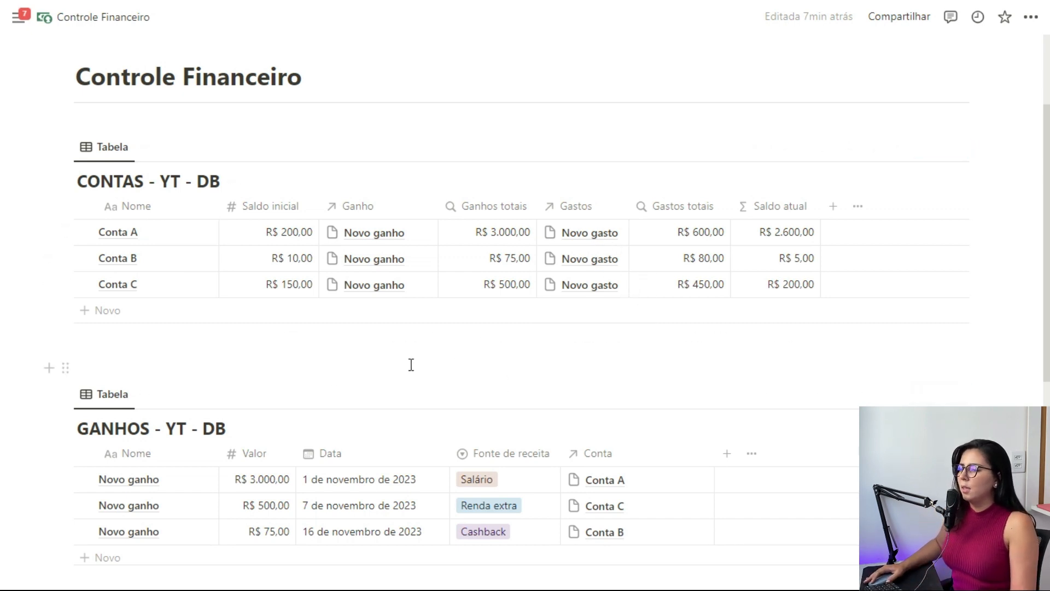
Step: Change the layout of the CONTAS database view from table to Galeria
scroll(593, 452, up, 1)
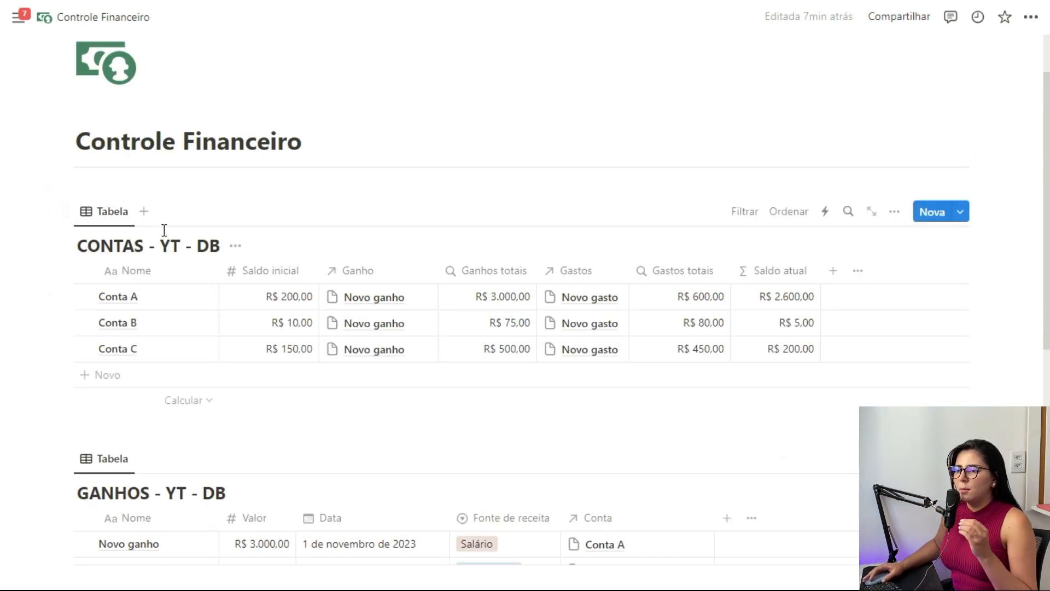
click(113, 217)
click(111, 265)
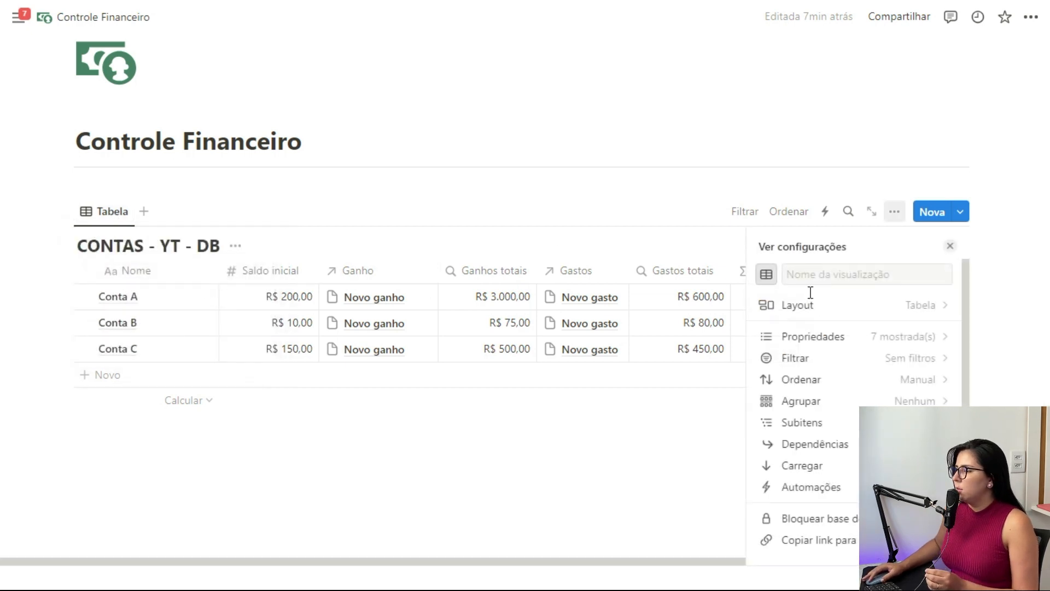
click(875, 308)
click(931, 344)
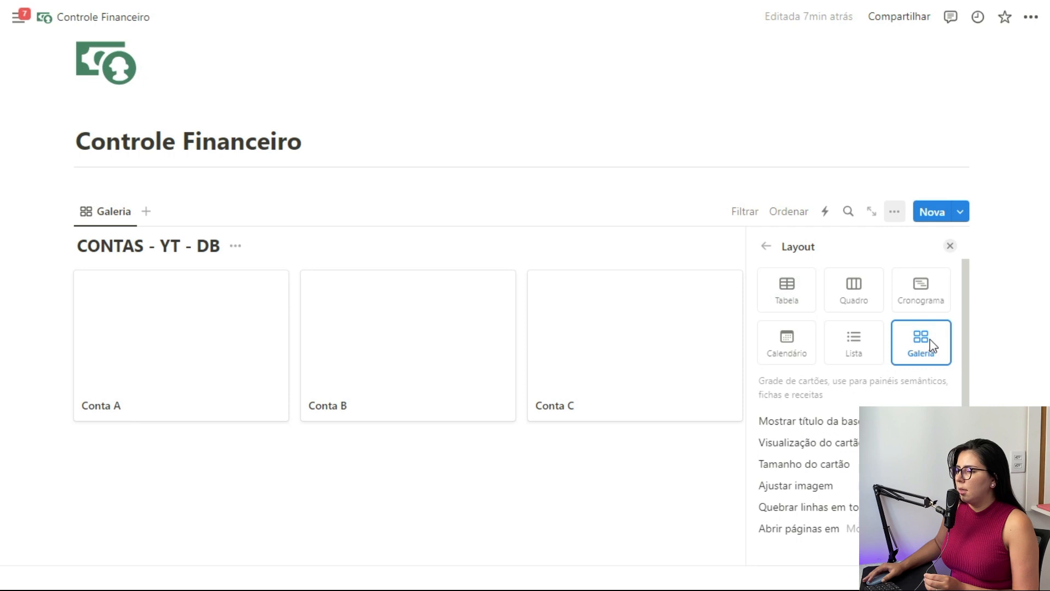
Step: Set the CONTAS gallery's card preview to Nenhum, reduce the card size and hide the database title
scroll(926, 339, down, 1)
click(842, 421)
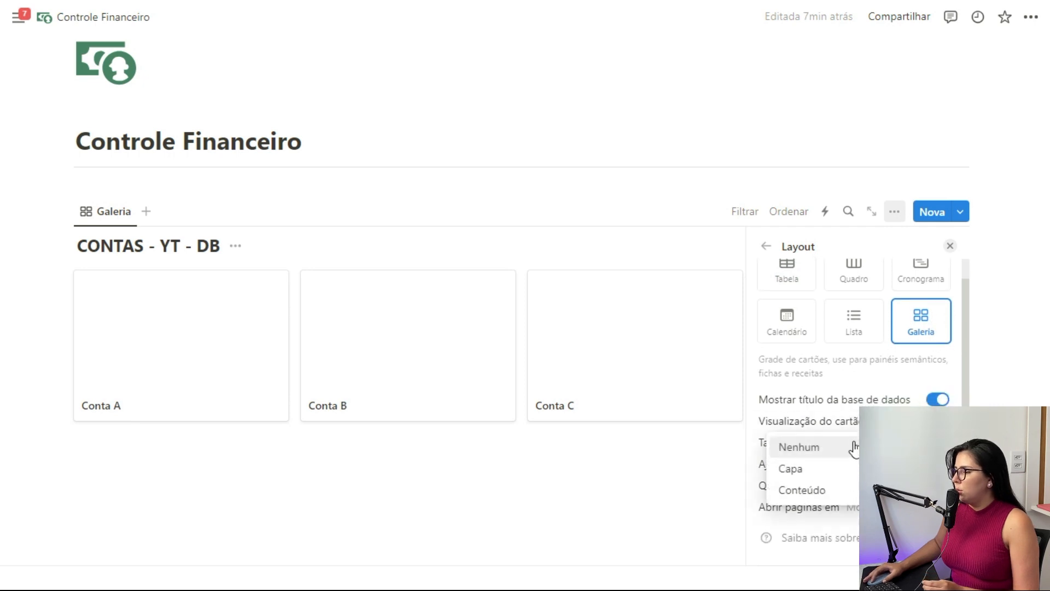
click(848, 445)
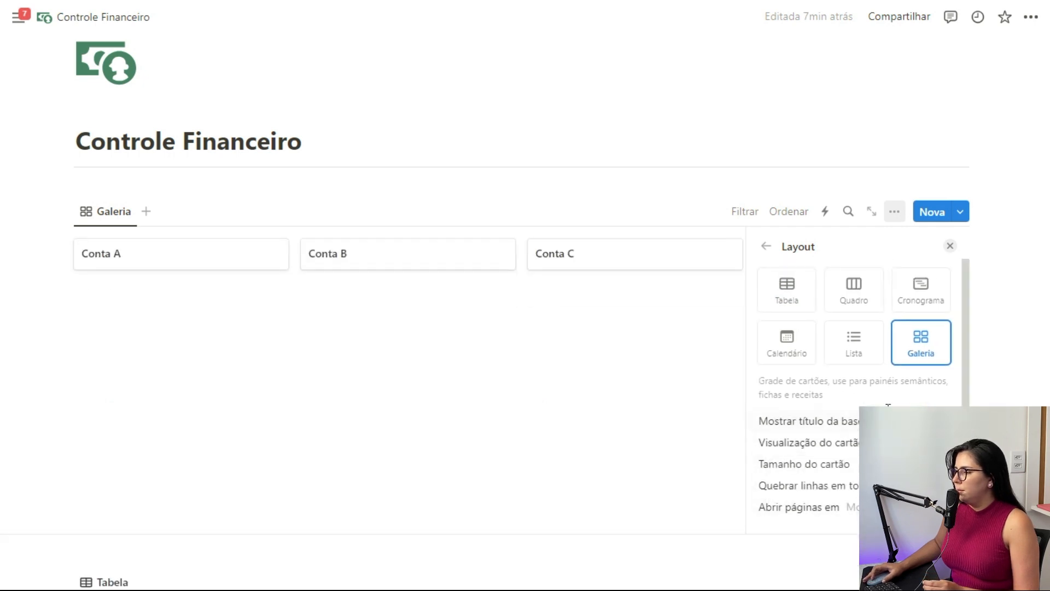
scroll(888, 405, down, 1)
click(810, 432)
click(829, 461)
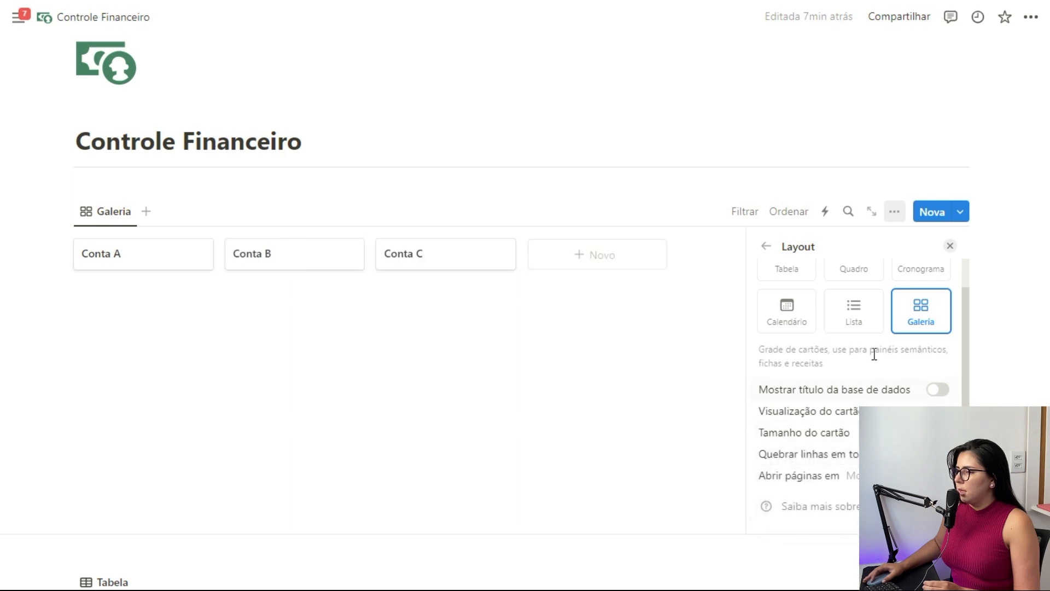
click(766, 248)
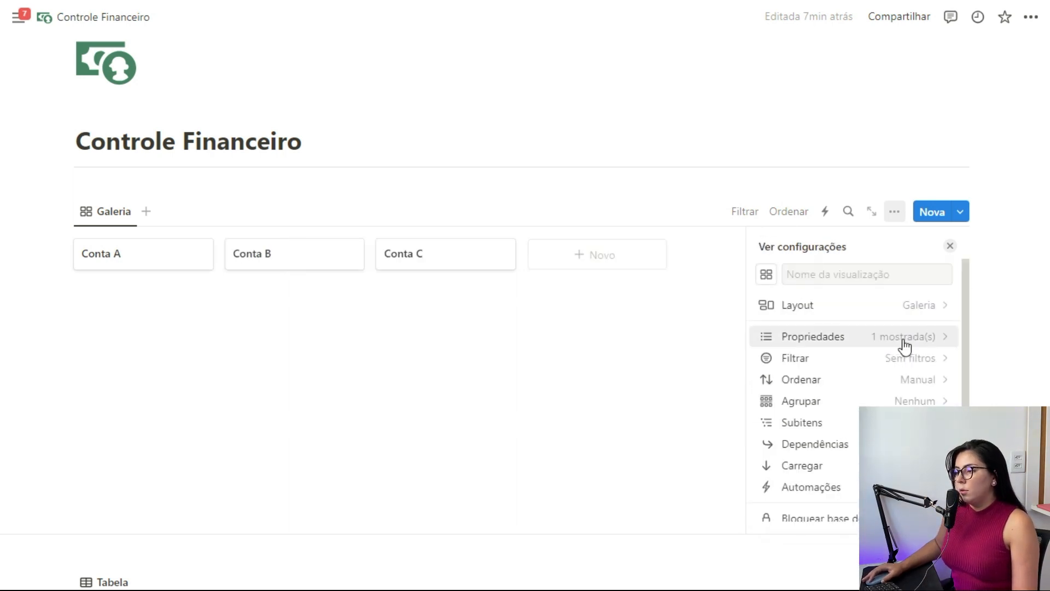
Step: Show the Saldo atual property on the account cards in the CONTAS gallery
click(904, 346)
scroll(863, 391, down, 2)
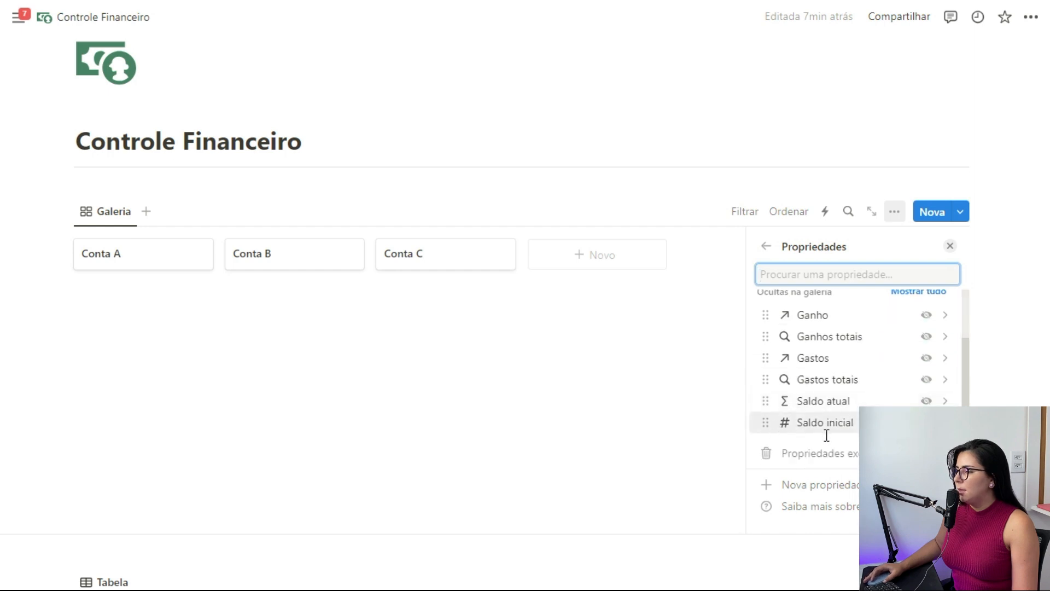
click(927, 401)
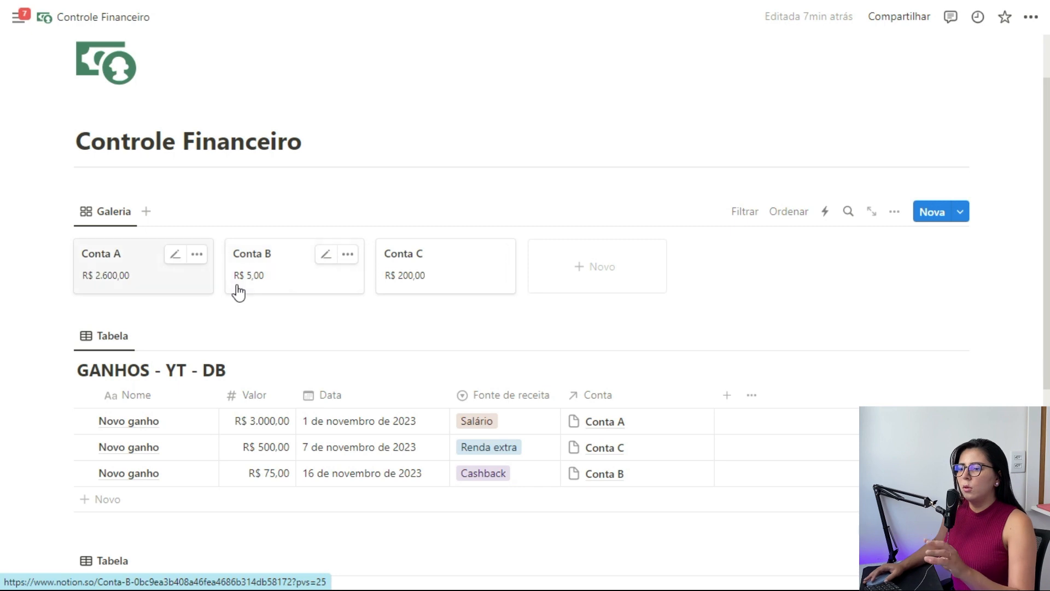
click(173, 304)
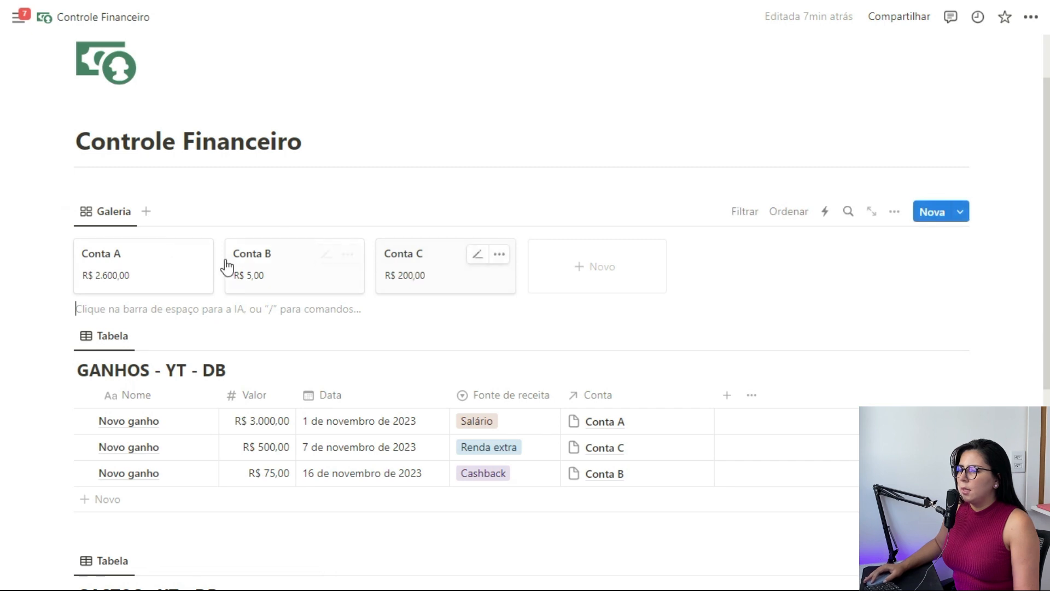
Step: Create a new page template for the CONTAS database and title it "Nova conta"
click(143, 263)
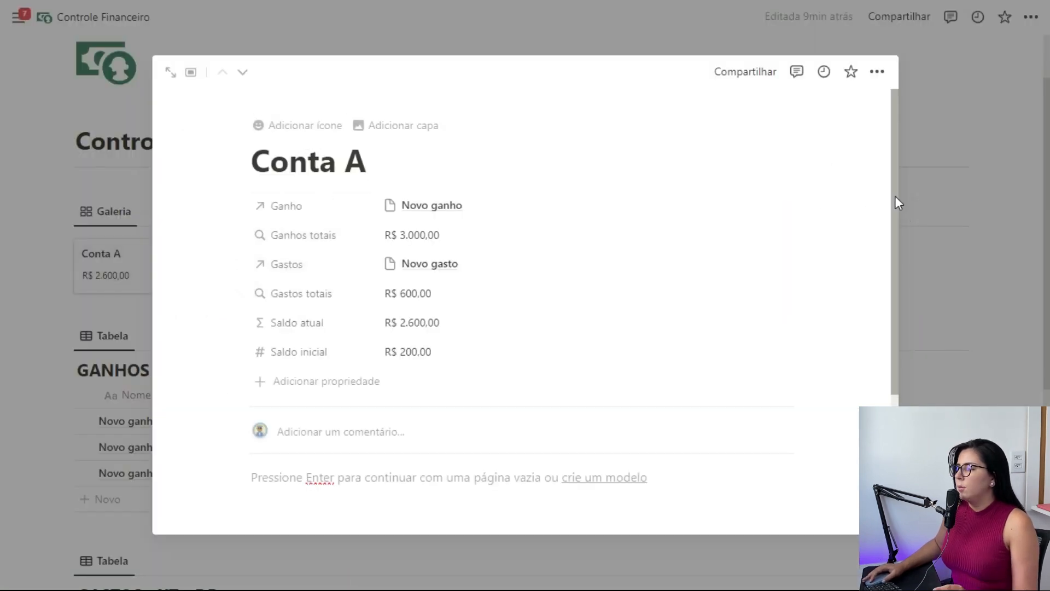
click(931, 230)
click(961, 213)
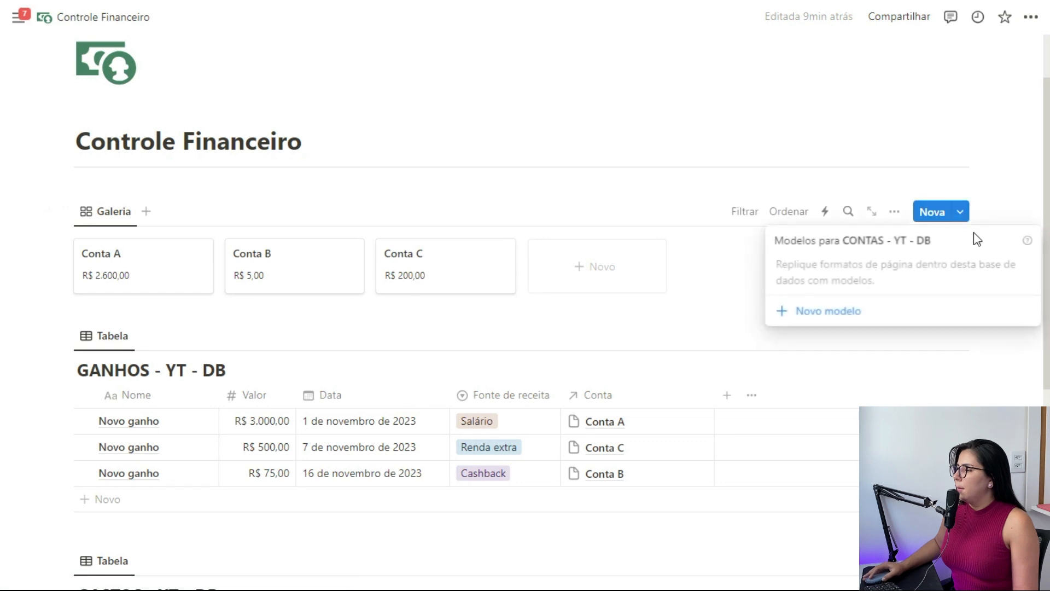
click(847, 315)
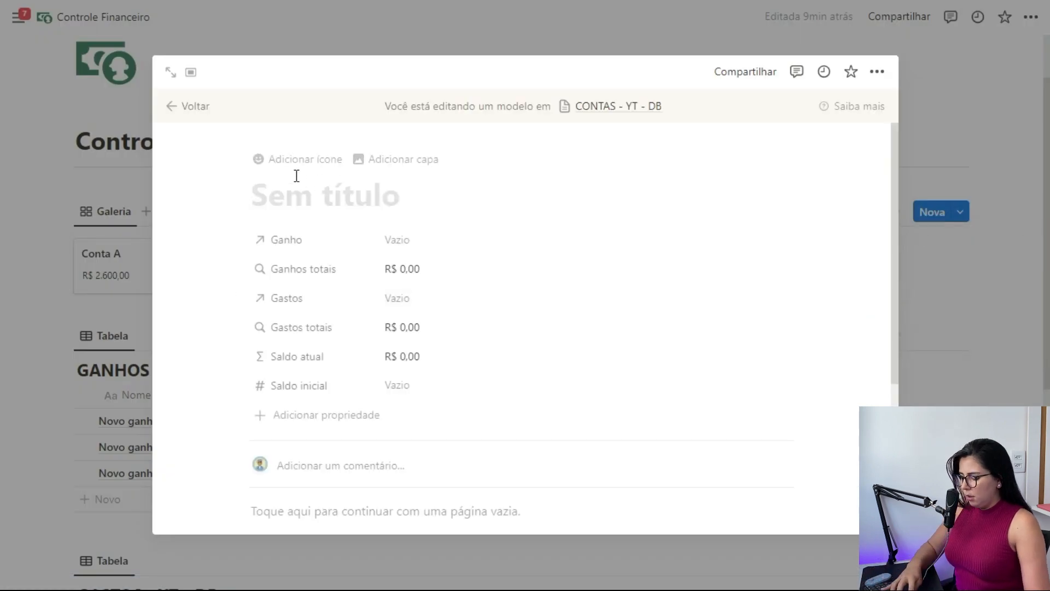
text(Nova conta)
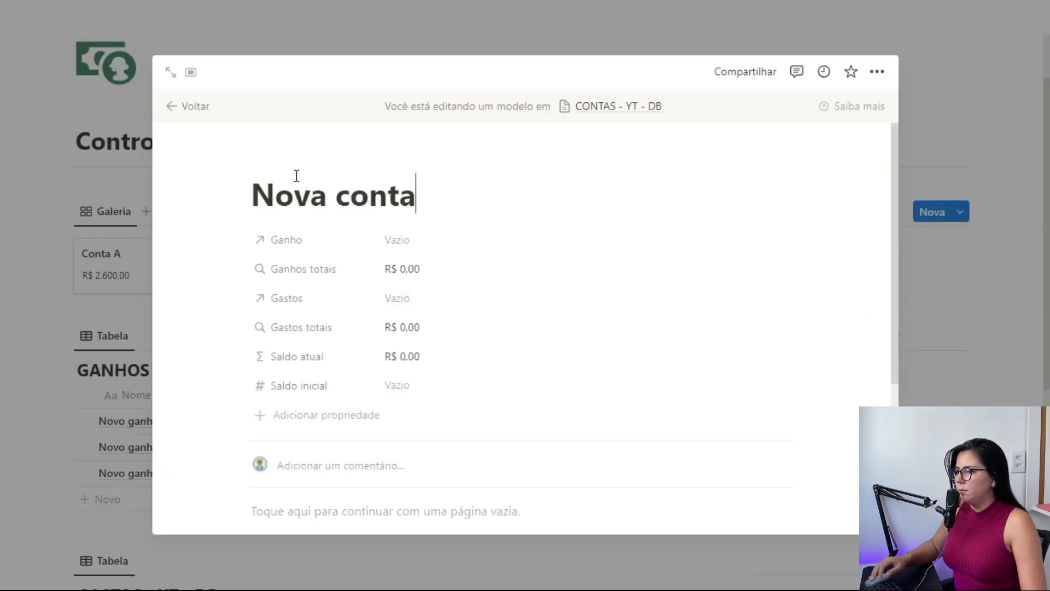
Step: Give the Nova conta template a dark grey columned bank building icon
click(308, 161)
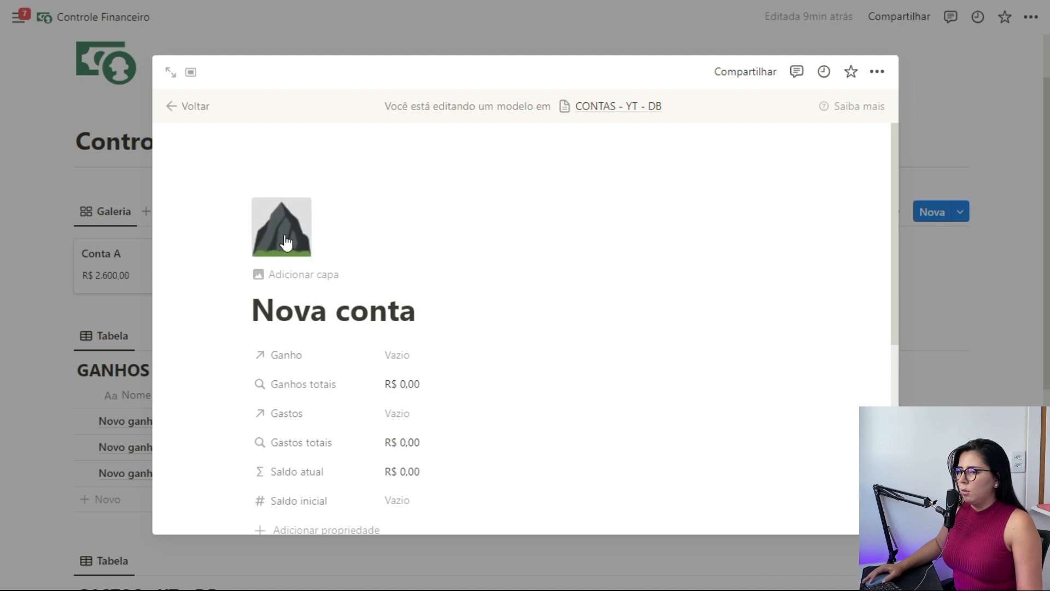
click(292, 235)
click(198, 277)
text(bui)
mouse_move(172, 356)
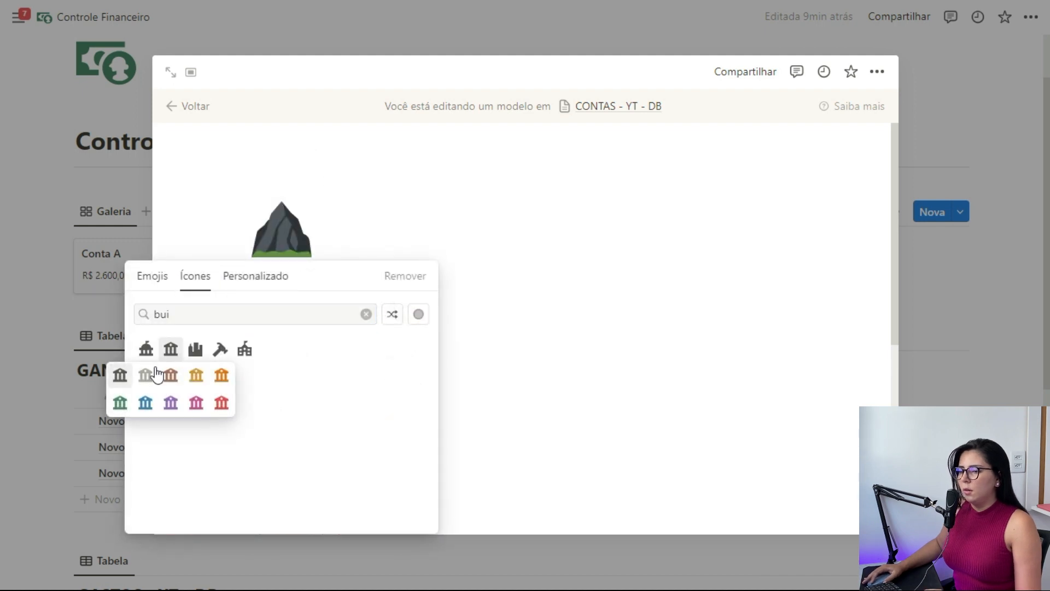
click(124, 379)
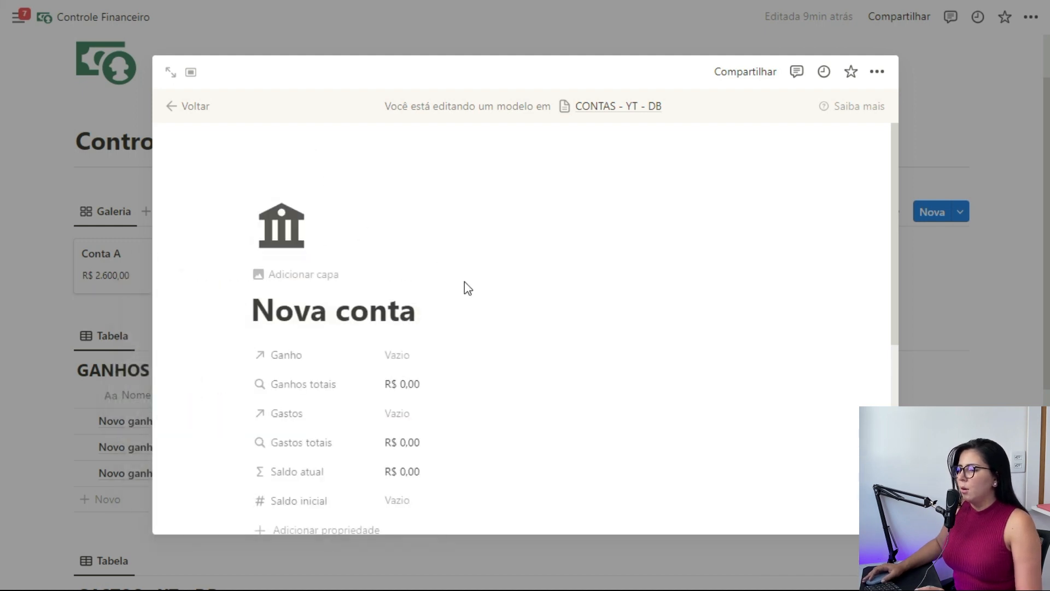
Step: Reorder the template's properties so Saldo inicial comes first and the Ganho and Gastos relations come last
scroll(440, 294, down, 2)
drag(238, 425, 253, 300)
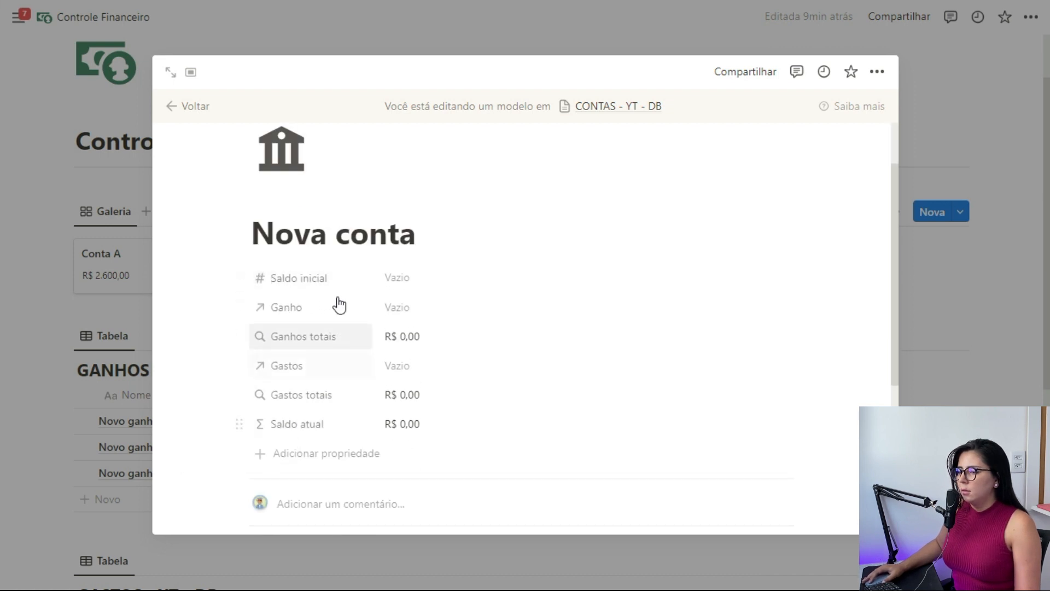
drag(239, 365, 239, 433)
drag(243, 307, 253, 404)
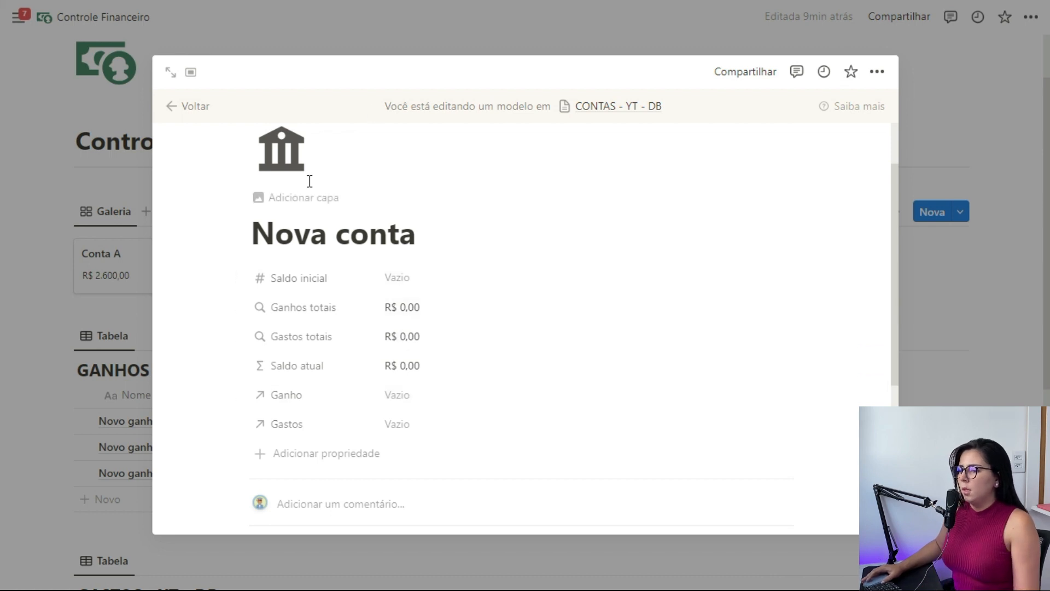
Step: Turn on small text and full width for the Nova conta template
scroll(431, 369, up, 2)
click(877, 72)
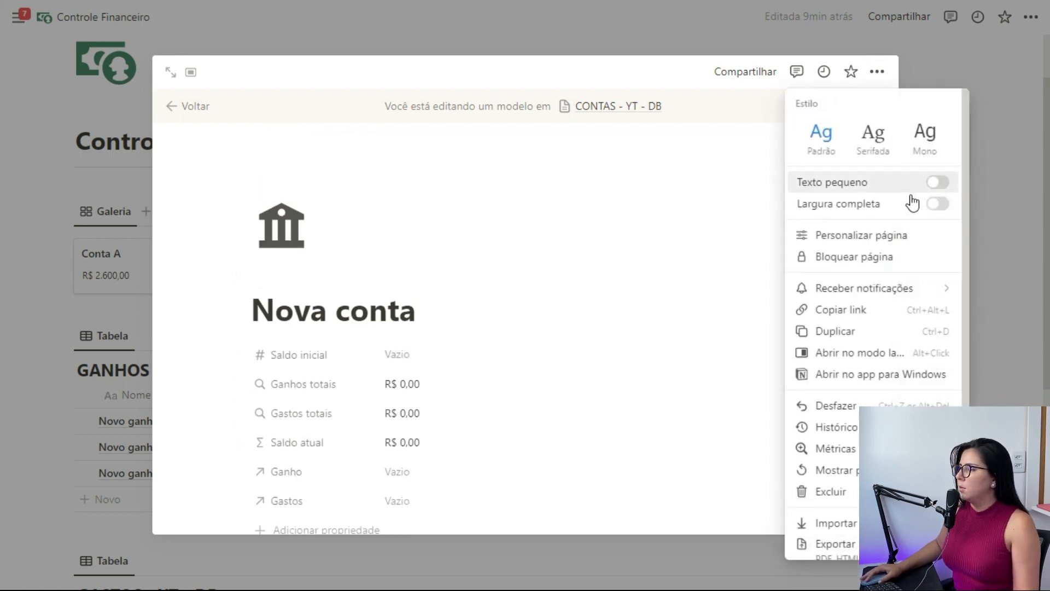
click(936, 183)
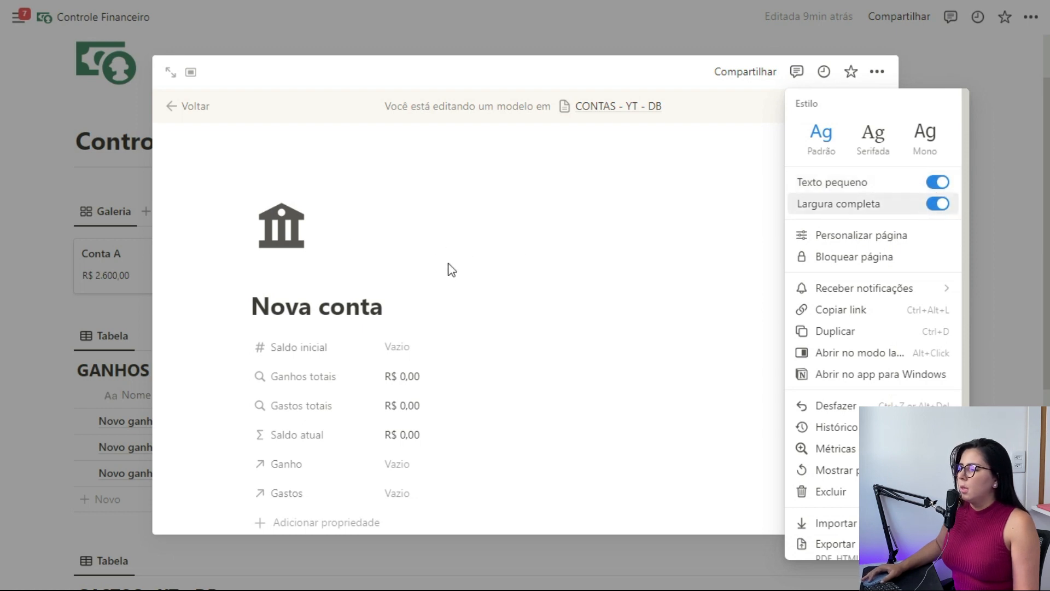
click(899, 239)
click(555, 228)
Step: Customize the CONTAS pages by setting top-level page discussions to Desativado, and close the template
scroll(425, 294, down, 1)
scroll(425, 293, down, 2)
scroll(809, 159, up, 2)
click(877, 72)
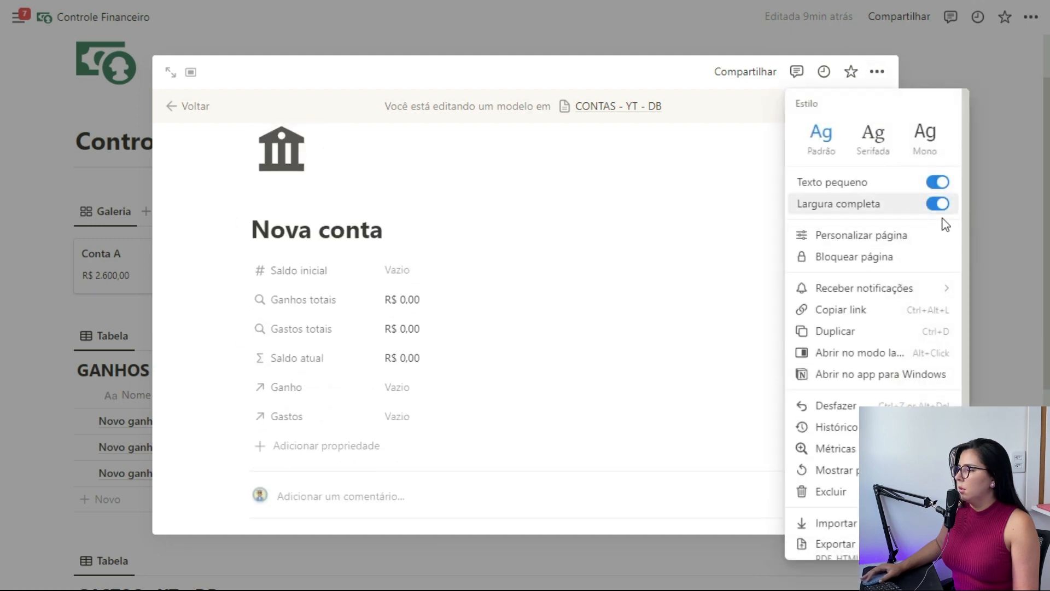
click(900, 236)
click(996, 163)
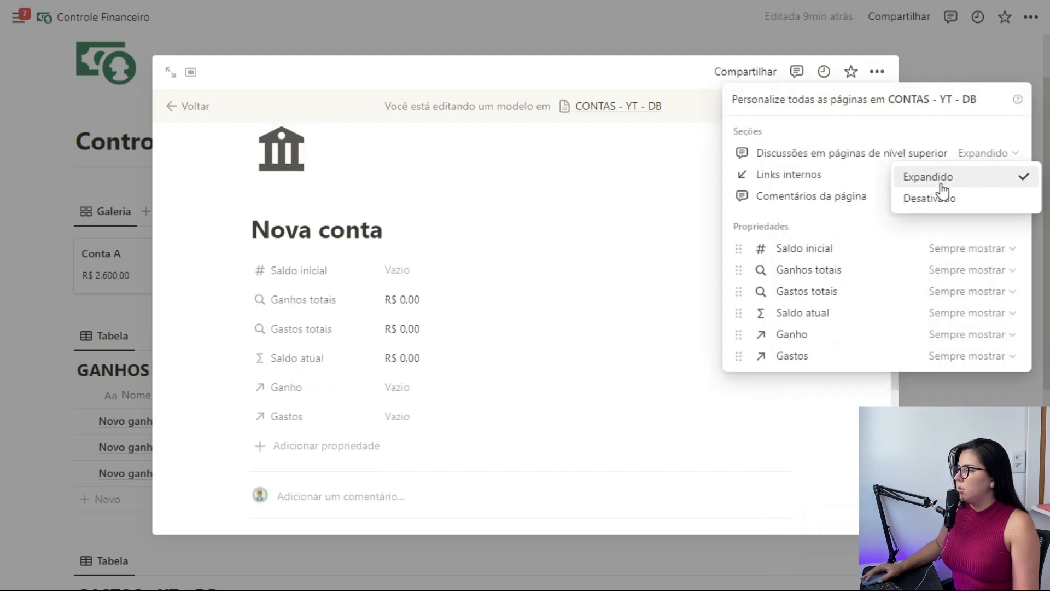
click(938, 198)
click(593, 225)
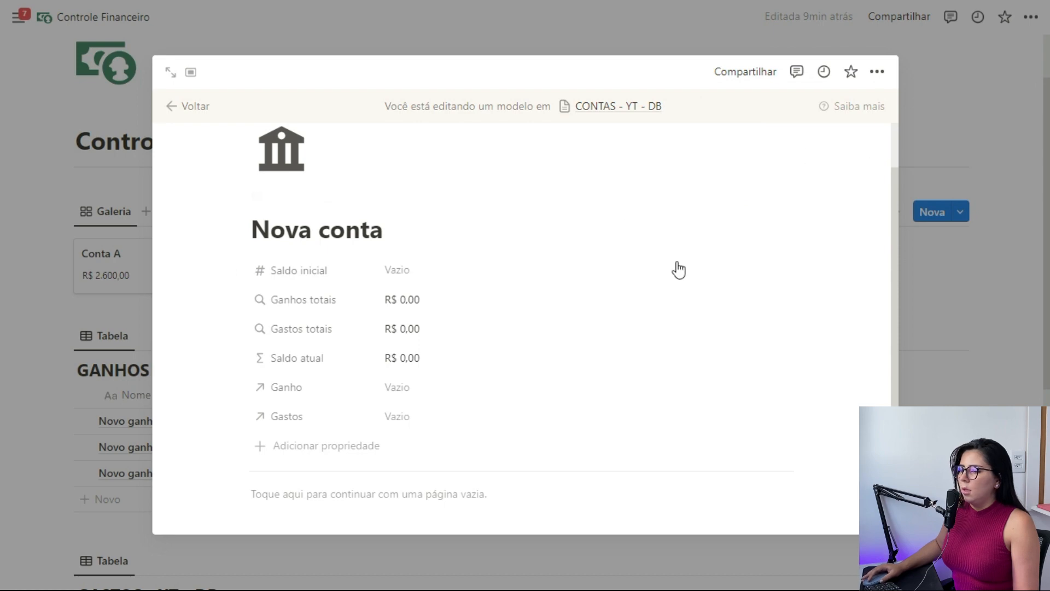
click(952, 281)
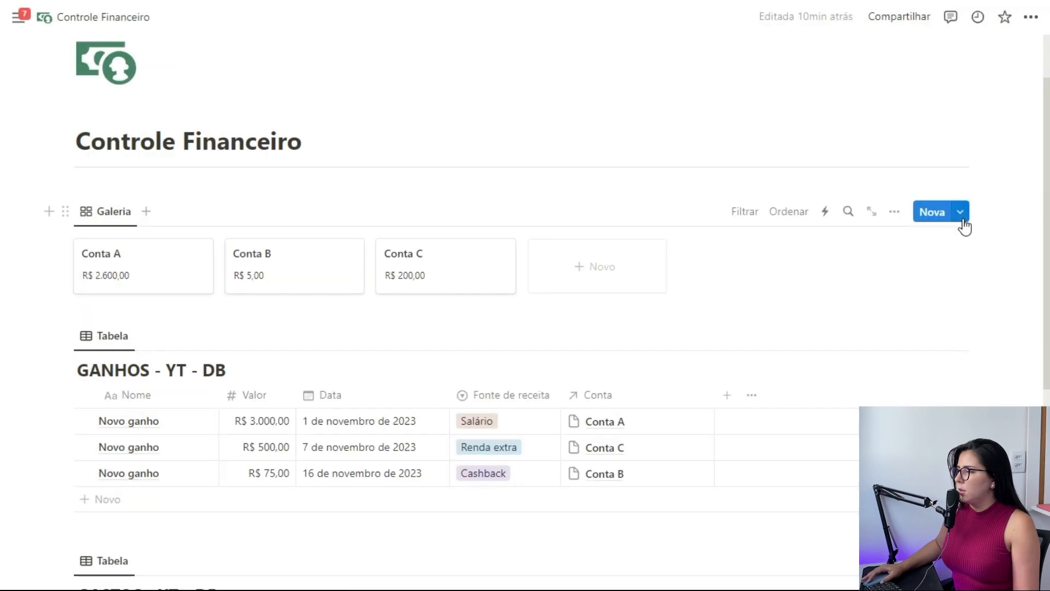
Step: Set the Nova conta template as the default for the CONTAS database
click(962, 218)
click(1024, 267)
click(933, 246)
click(556, 296)
click(665, 279)
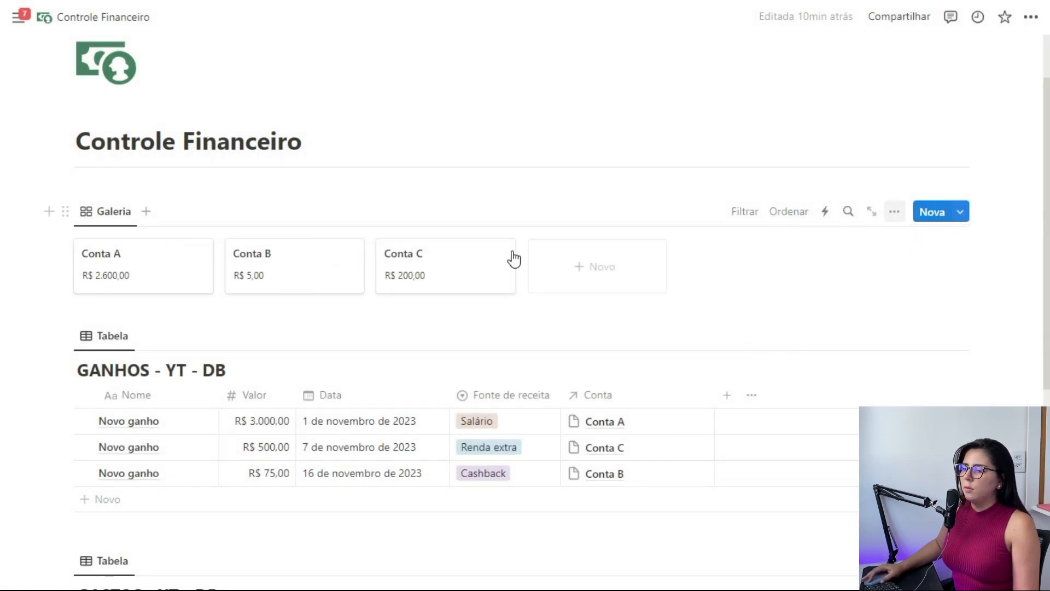
Step: Apply the Nova conta template to the Conta A page, and likewise to Conta B and Conta C
click(158, 276)
scroll(335, 375, down, 2)
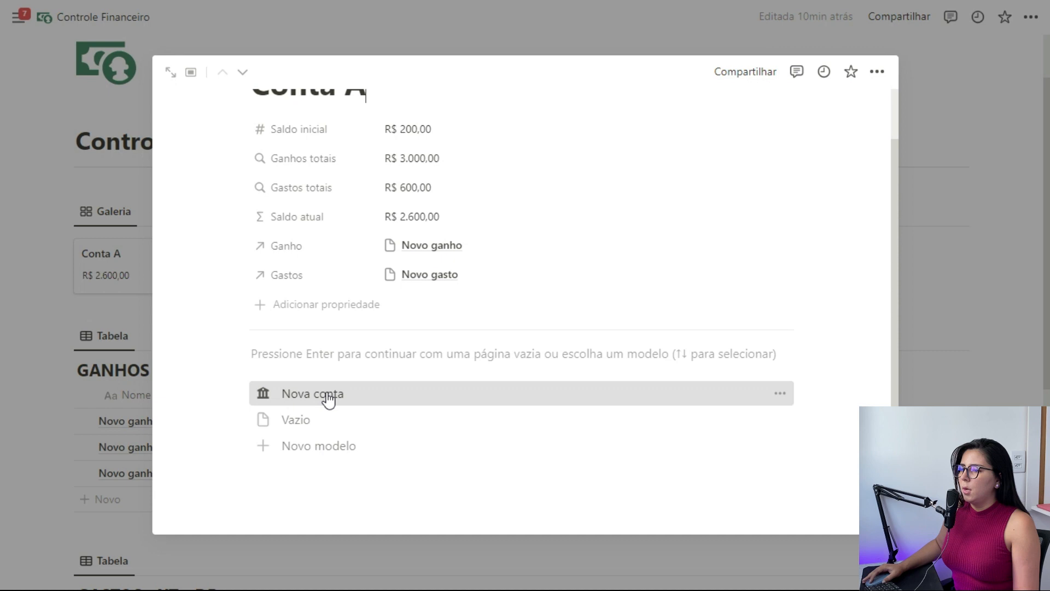
click(328, 399)
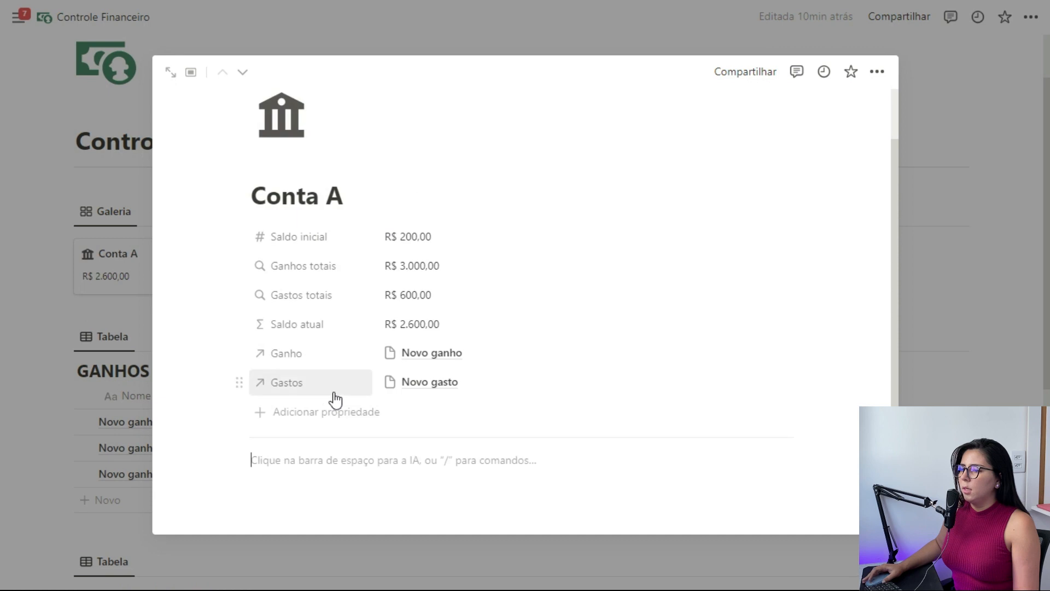
click(117, 278)
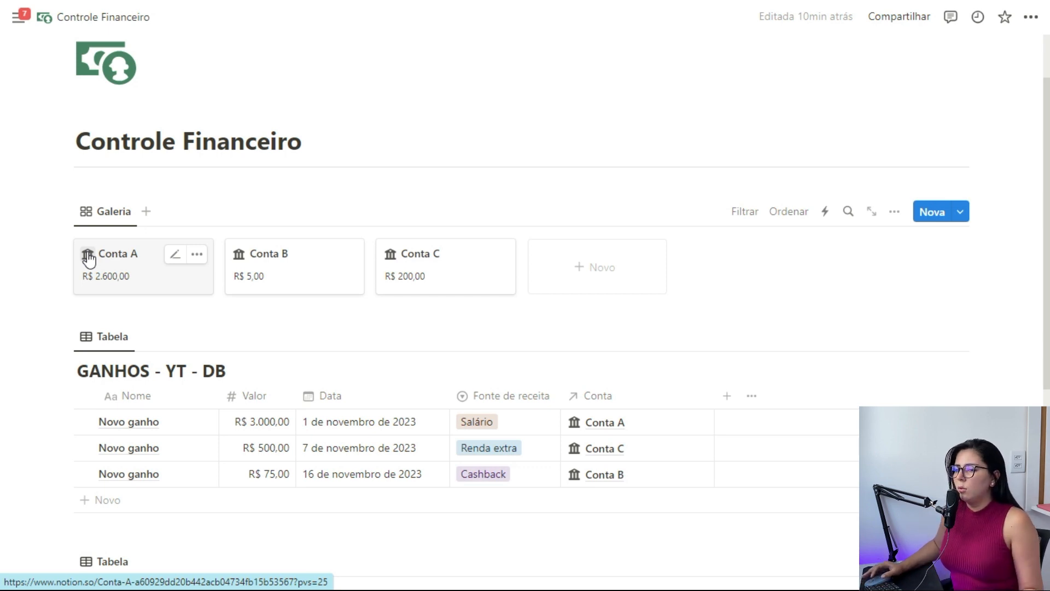
Step: Recolour the account icons: blue for Conta A, yellow for Conta B and purple for Conta C
click(87, 255)
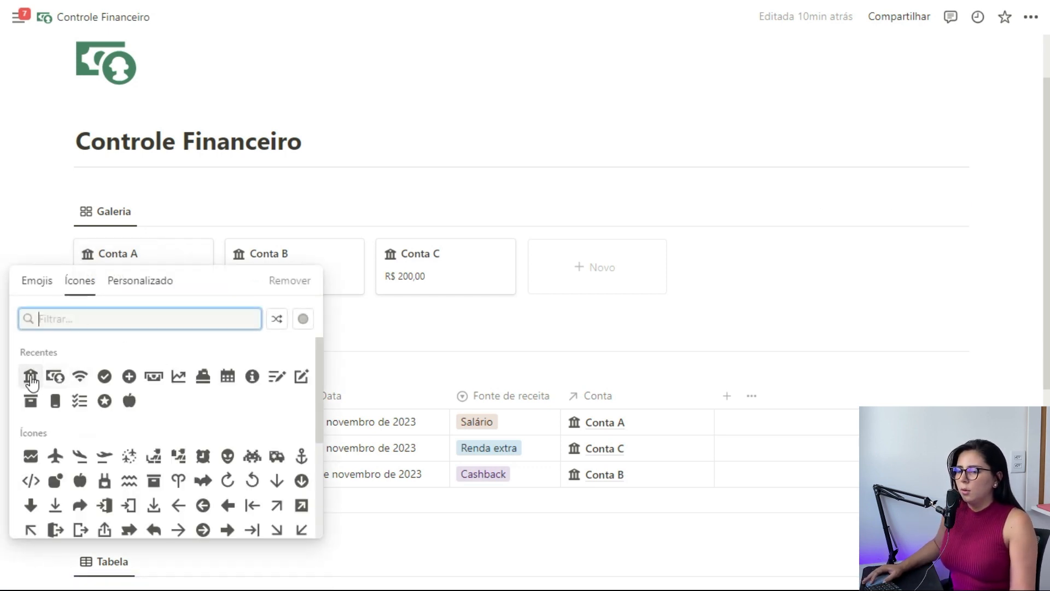
click(30, 378)
click(48, 431)
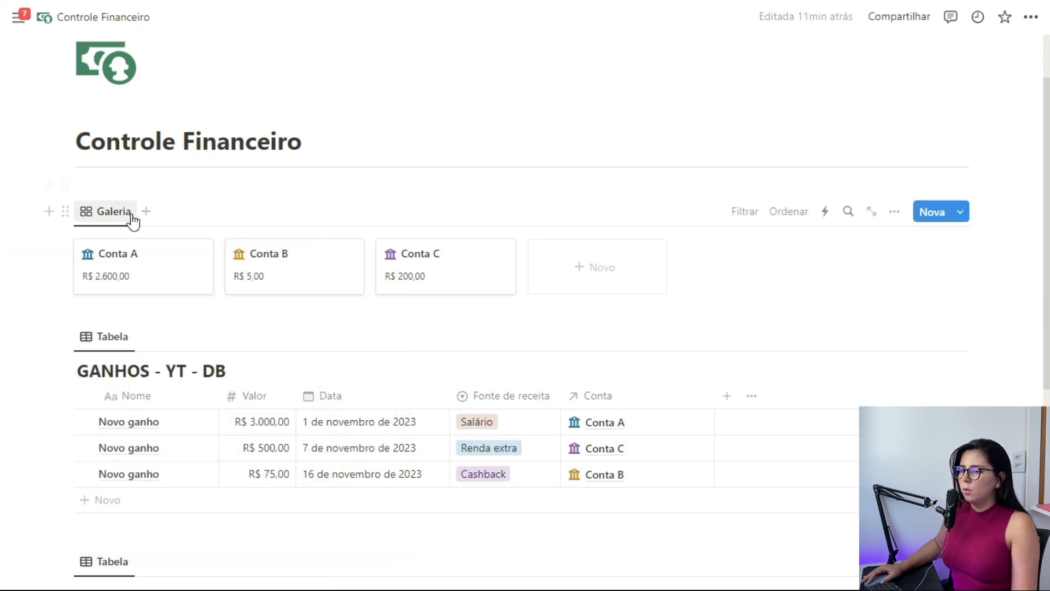
Step: Rename the gallery view as "Contas" and give it the bank building icon
click(134, 218)
click(150, 241)
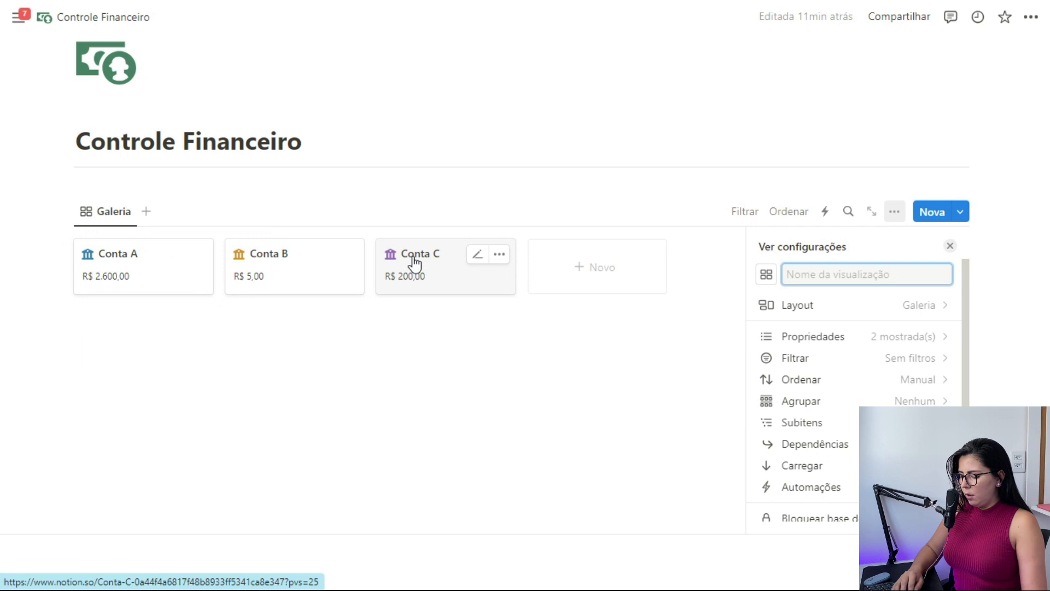
text(Co)
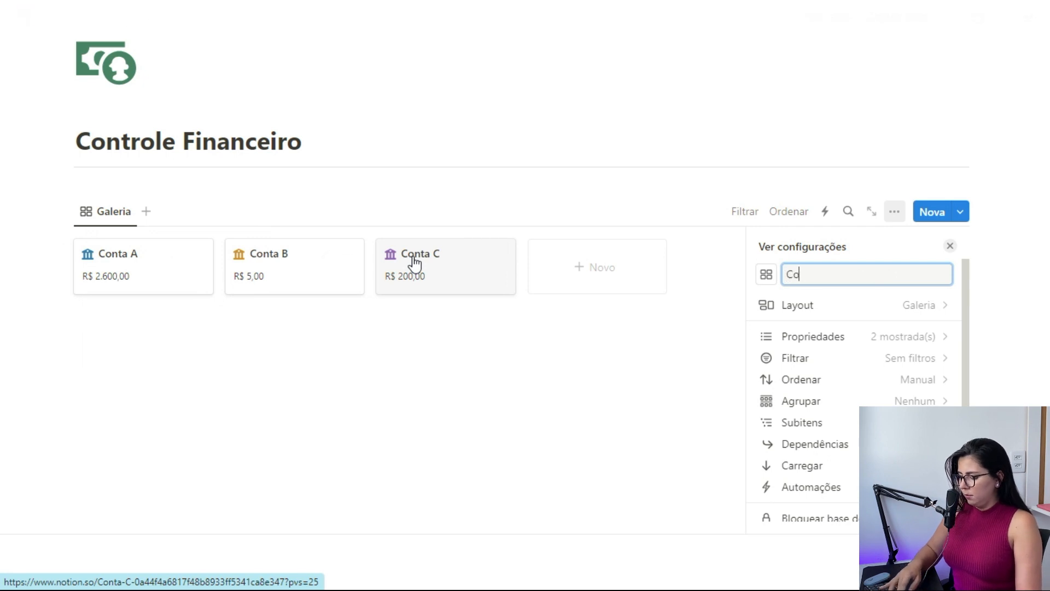
text(ntas)
click(766, 274)
click(680, 393)
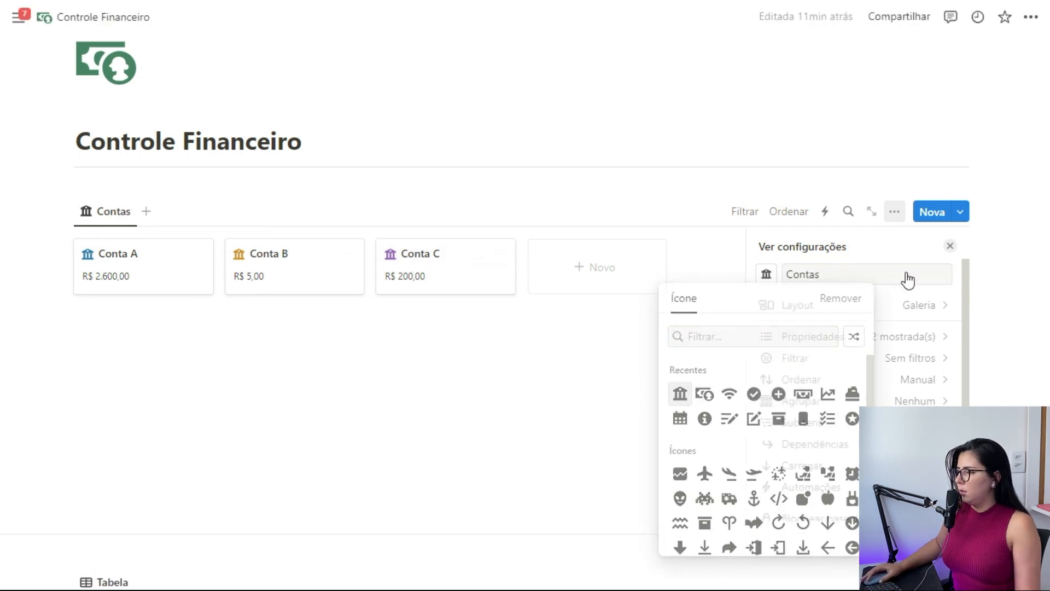
click(950, 246)
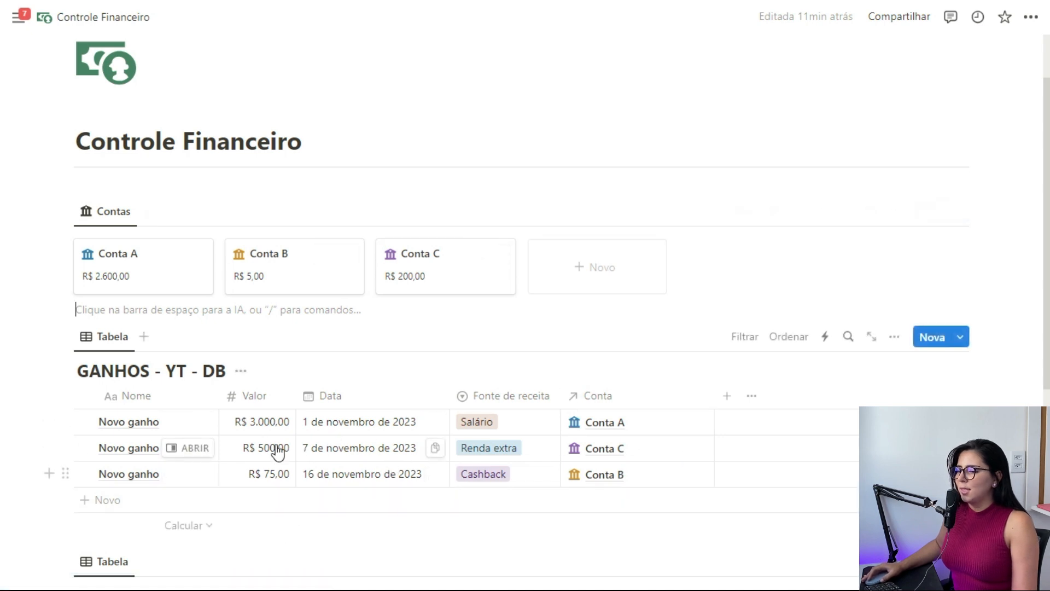
Step: Create a new page template for the GANHOS database and title it "Novo ganho"
scroll(322, 450, down, 3)
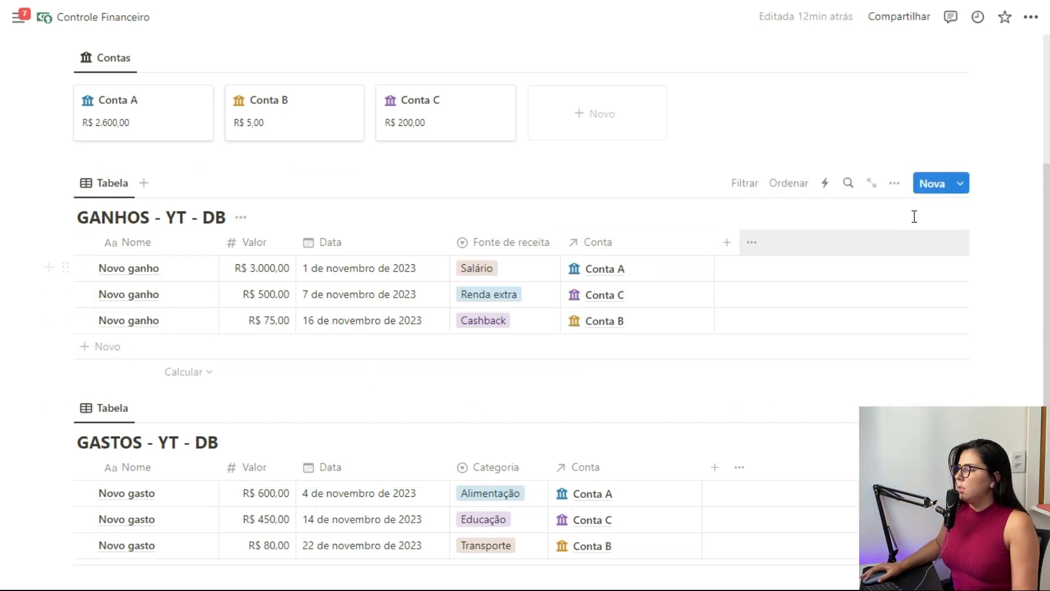
click(961, 183)
click(829, 283)
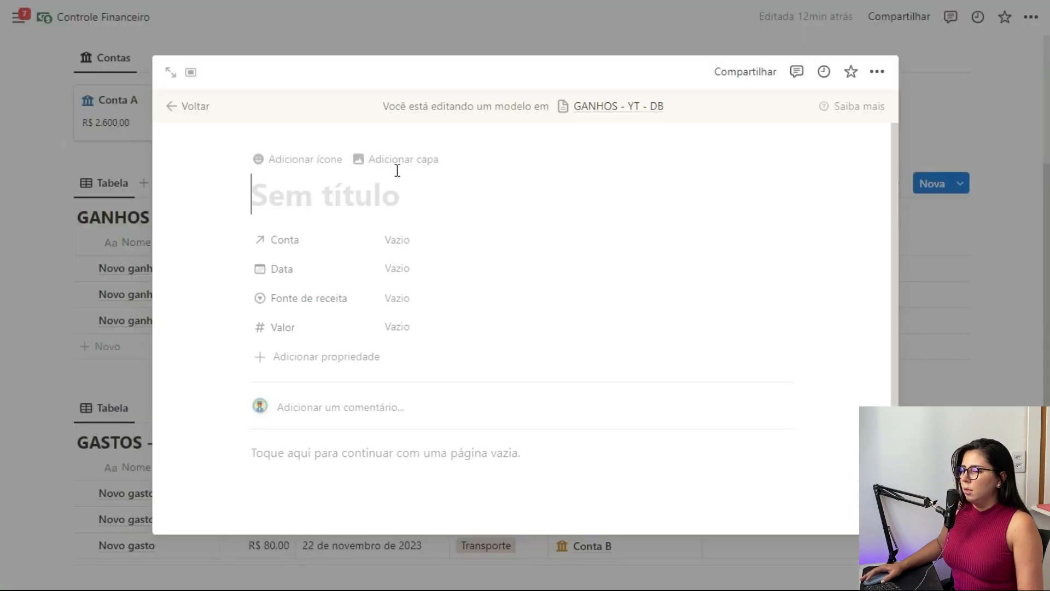
text(Novo ganho)
Step: Give the Novo ganho template a green circled up-arrow icon
click(296, 160)
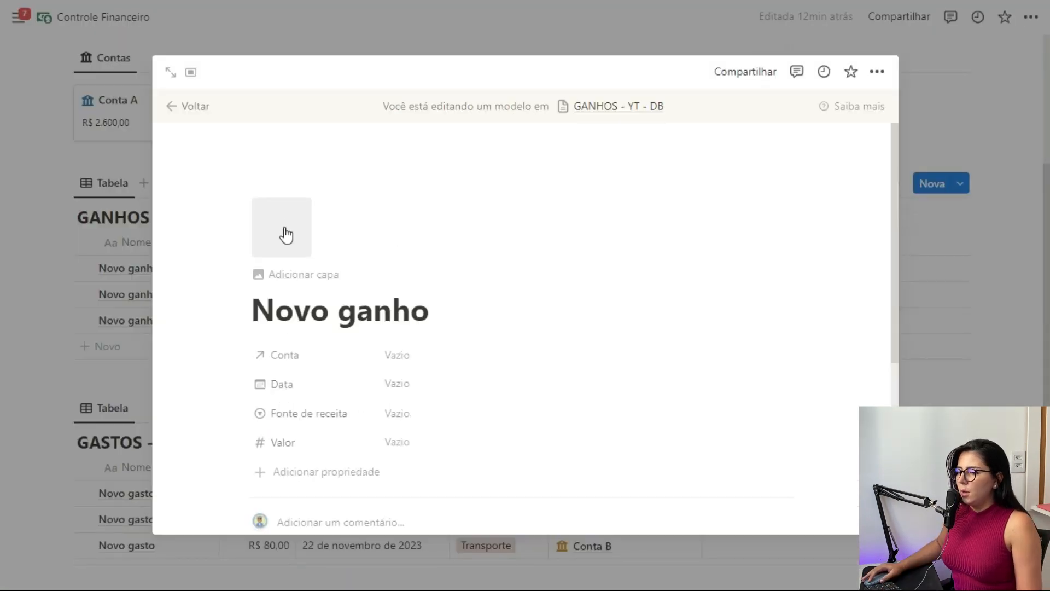
click(283, 230)
click(201, 278)
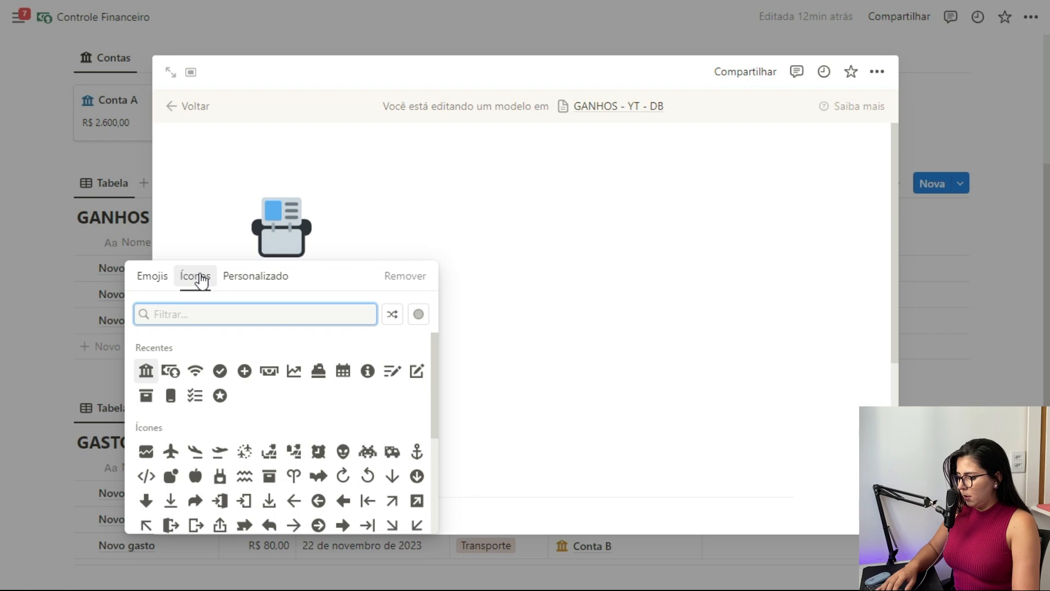
text(up)
mouse_move(245, 351)
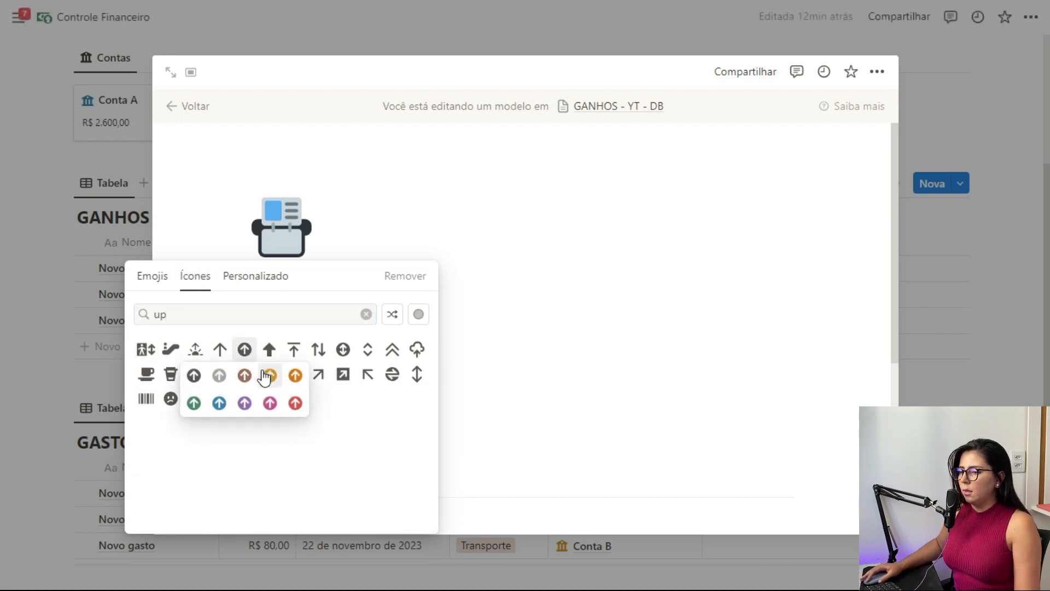
click(193, 404)
Step: Reorder the Novo ganho template's properties as Valor, Data, Conta and Fonte de receita
scroll(364, 293, down, 2)
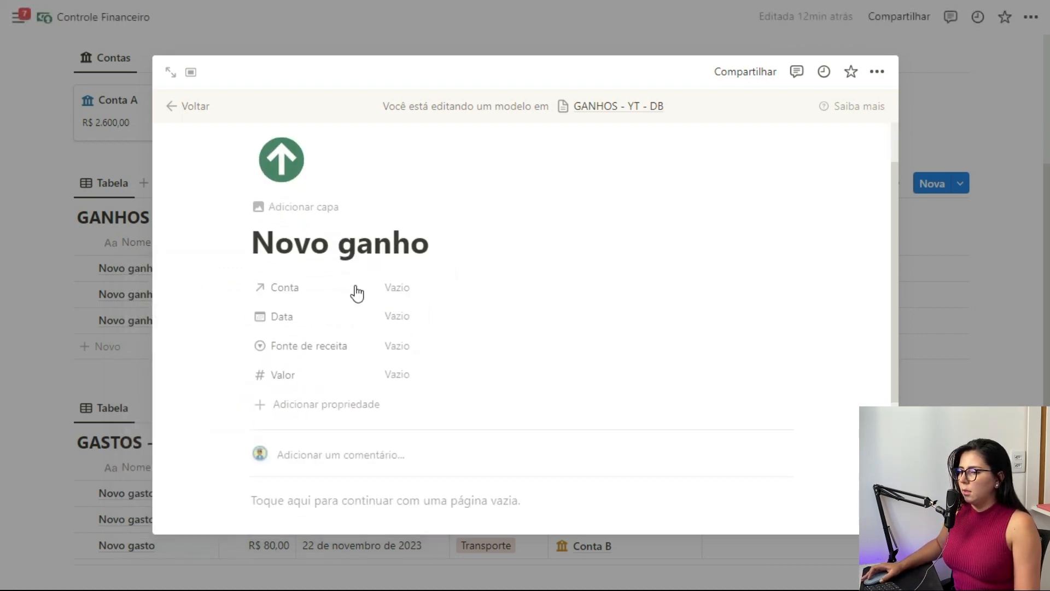
drag(263, 339, 265, 281)
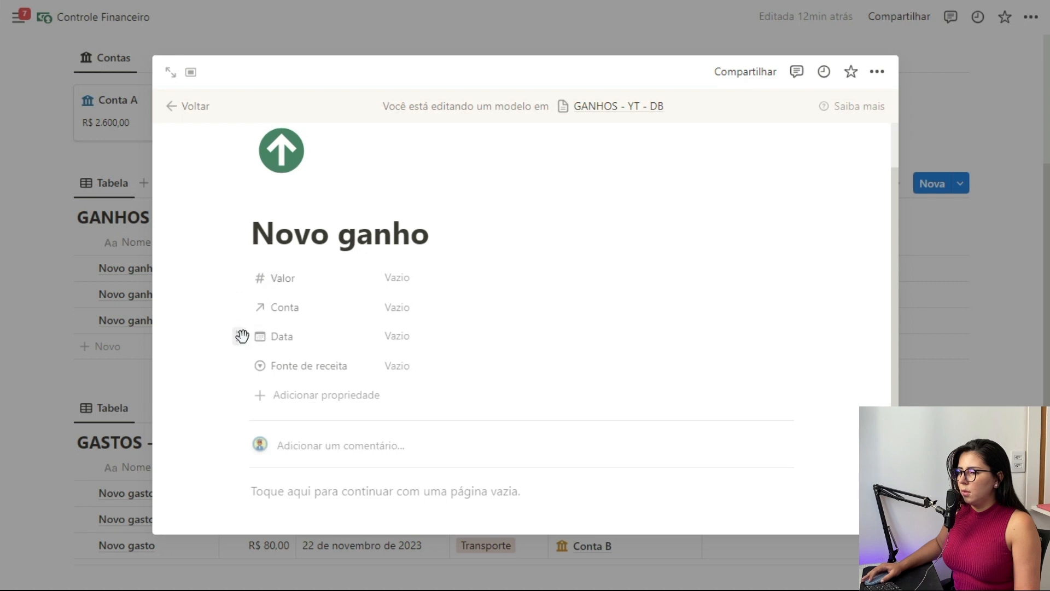
scroll(548, 274, up, 2)
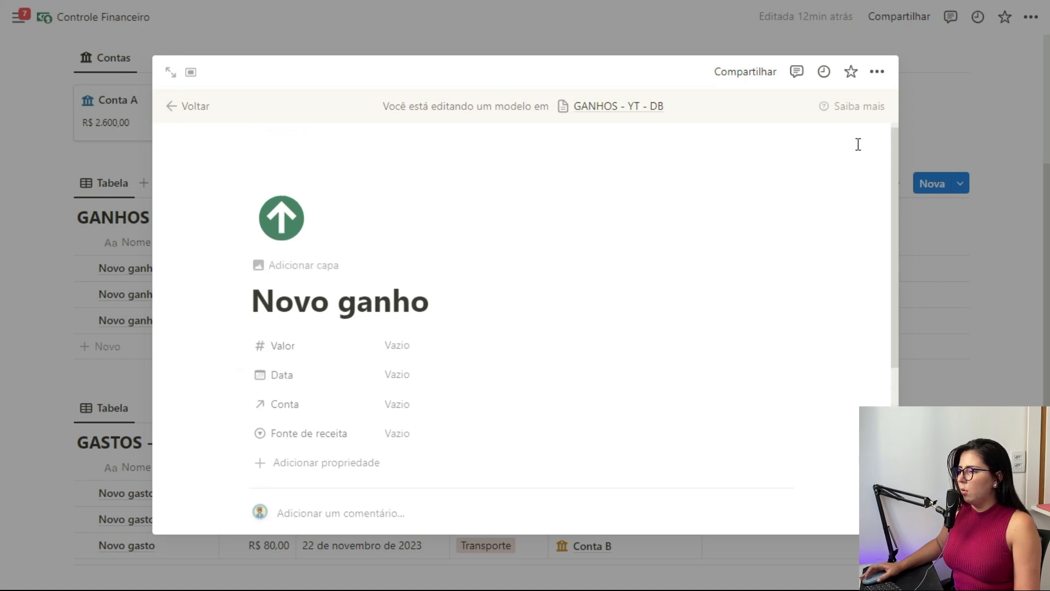
Step: Turn on small text and full width for the Novo ganho template and hide its page comments section
click(878, 72)
click(937, 181)
click(938, 208)
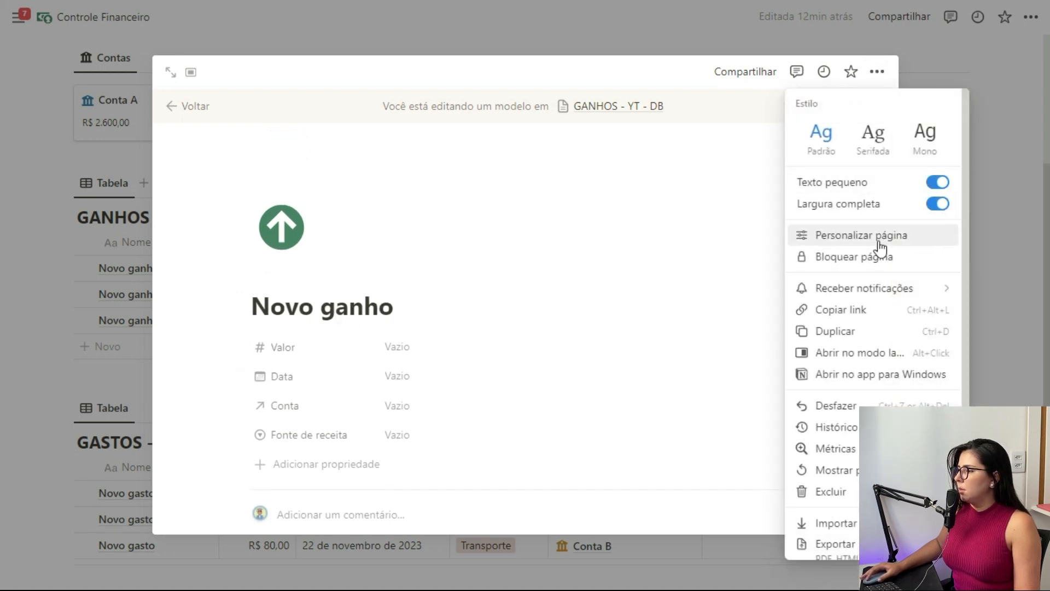
click(878, 237)
click(965, 152)
click(930, 199)
click(560, 263)
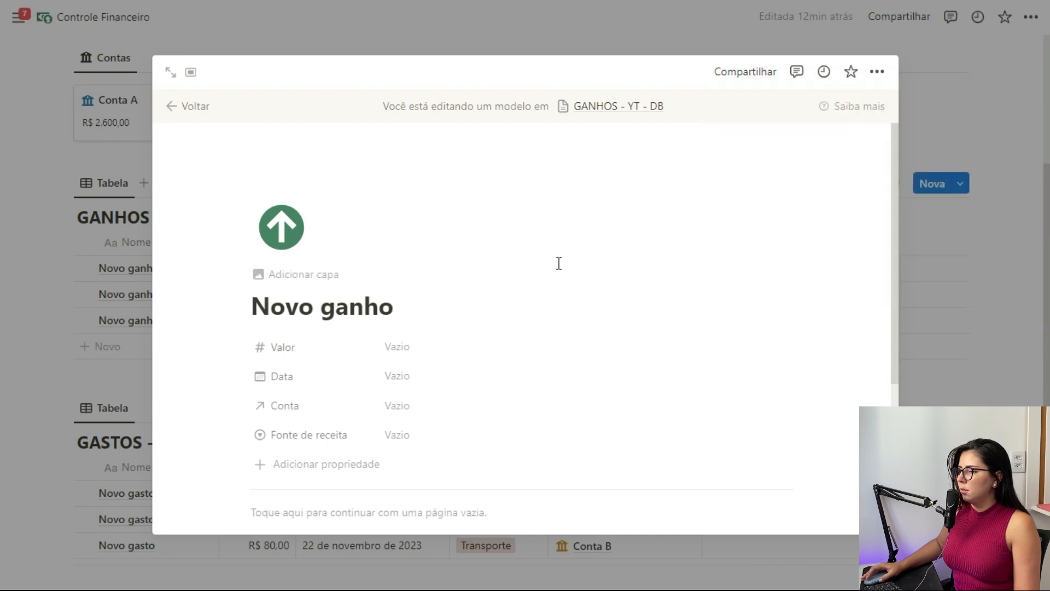
scroll(564, 263, down, 1)
scroll(569, 264, up, 1)
click(953, 298)
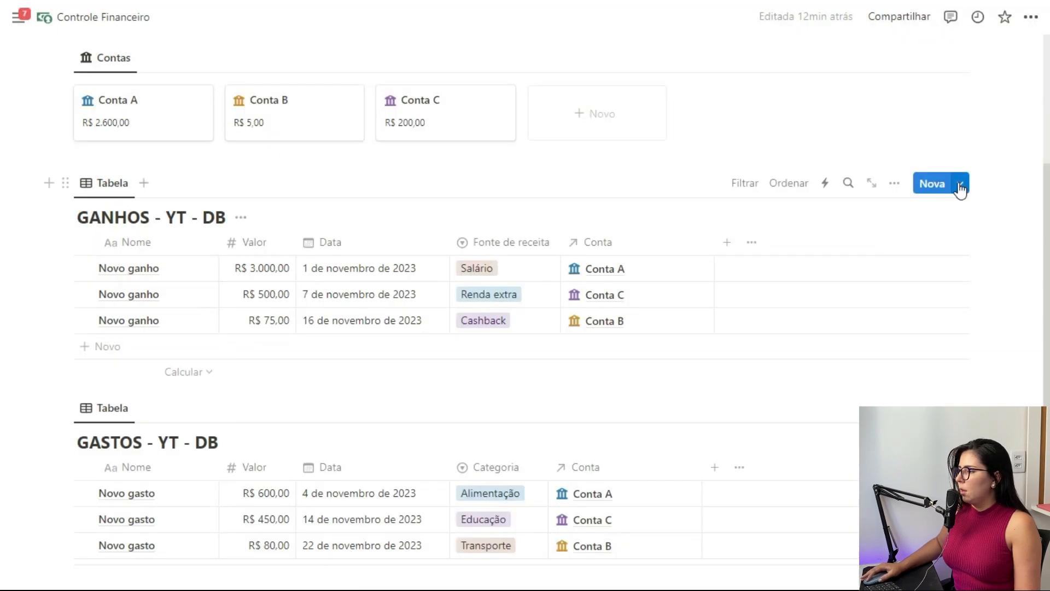
Step: Set Novo ganho as the default template for all views of the GANHOS database
click(960, 184)
click(1025, 239)
click(955, 218)
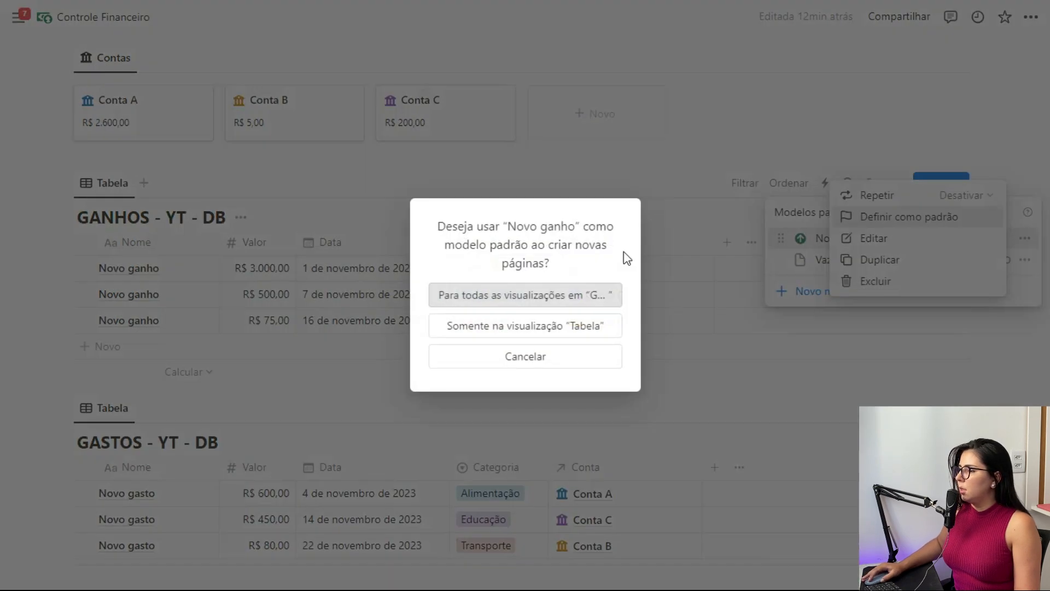
click(531, 296)
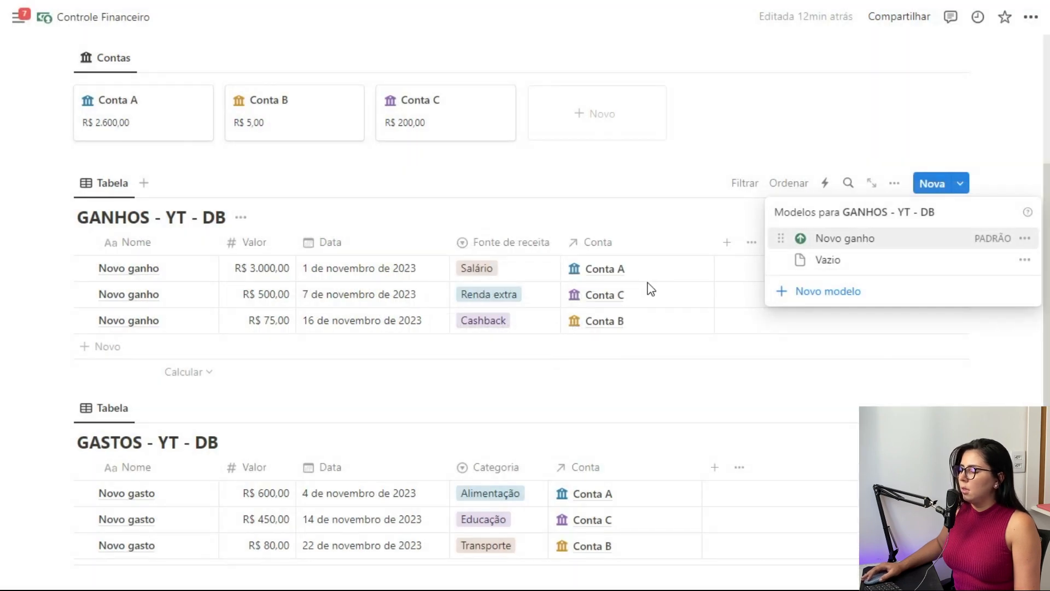
click(676, 254)
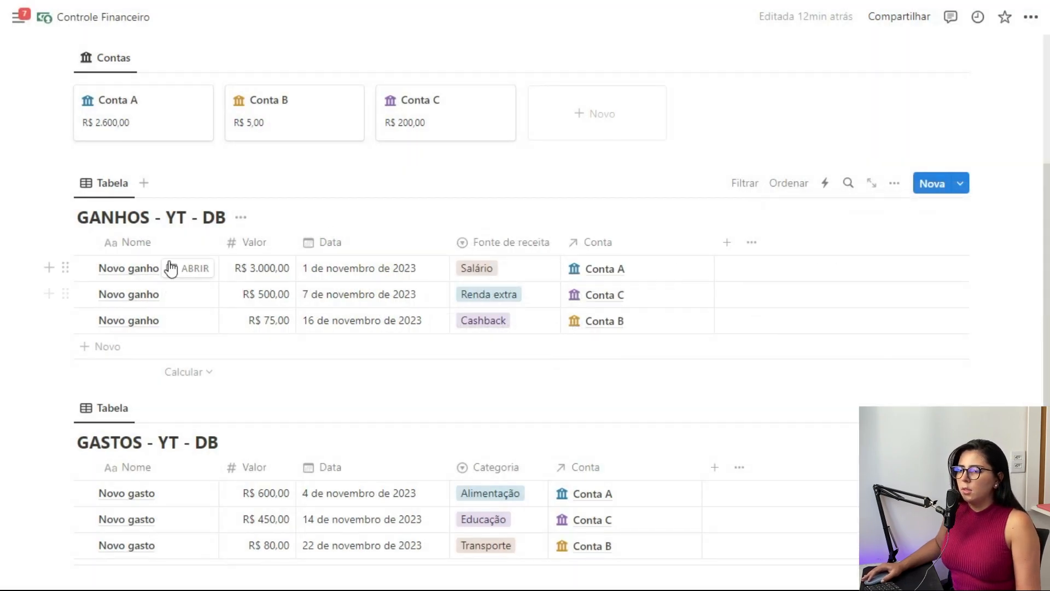
Step: Apply the Novo ganho template to the existing entries in the GANHOS table
click(186, 273)
click(205, 276)
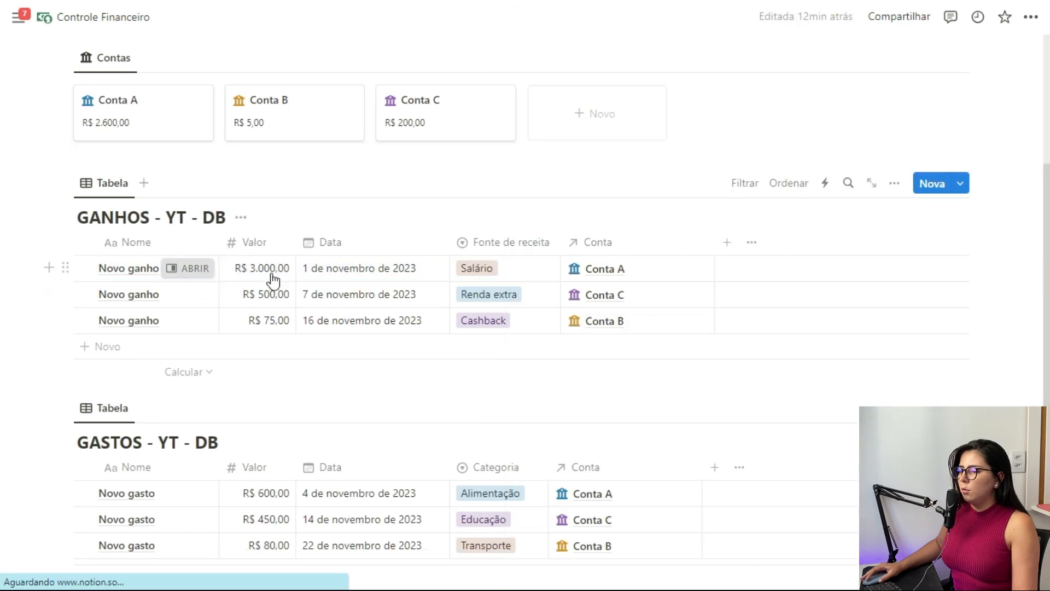
click(610, 352)
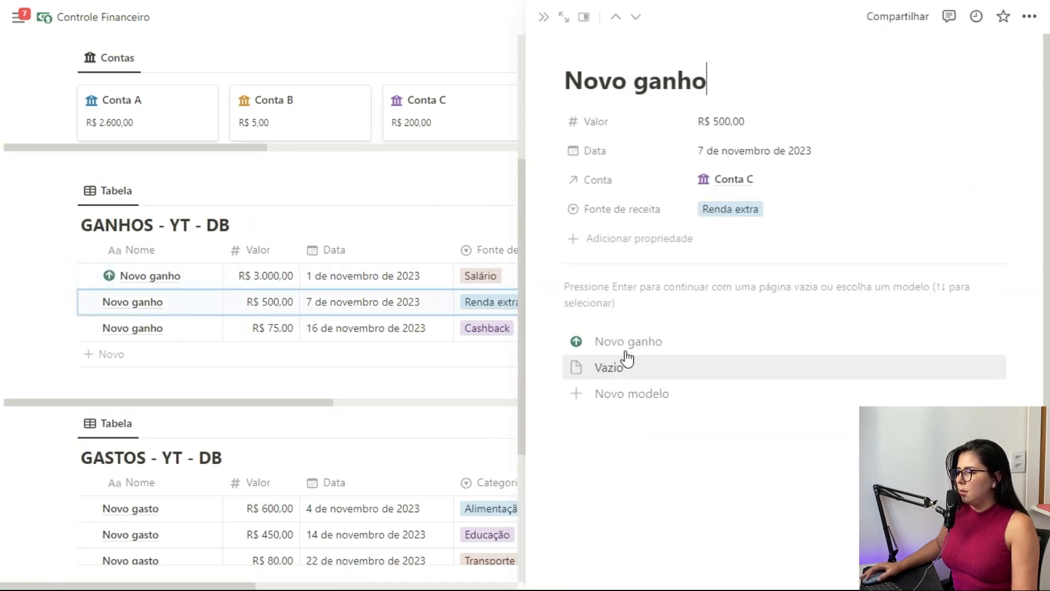
click(621, 346)
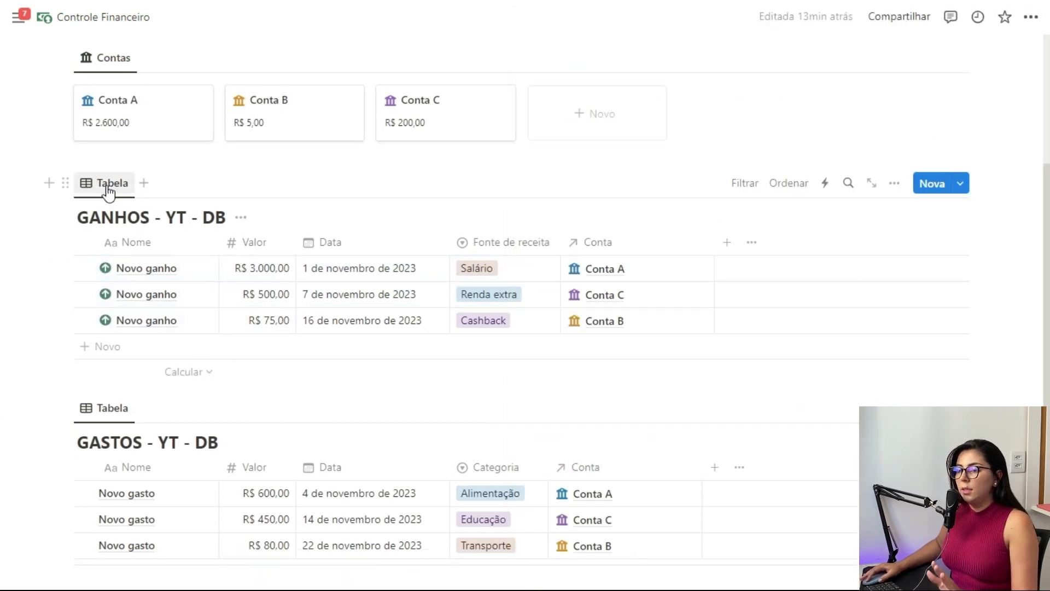
Step: Change the GANHOS view's layout to a list and hide the database title
click(109, 189)
click(164, 234)
click(923, 279)
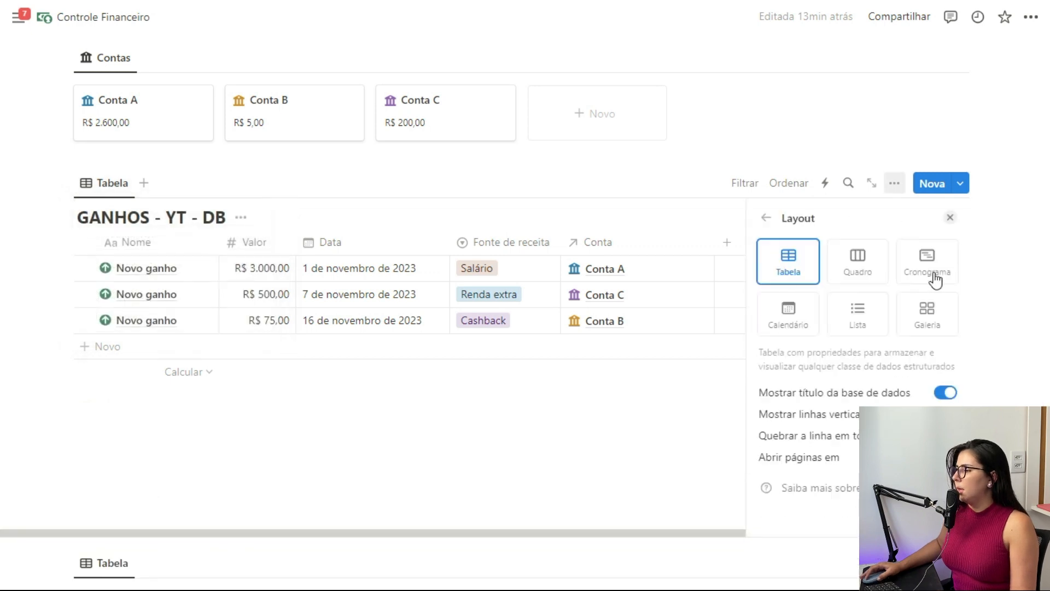
click(871, 320)
click(946, 392)
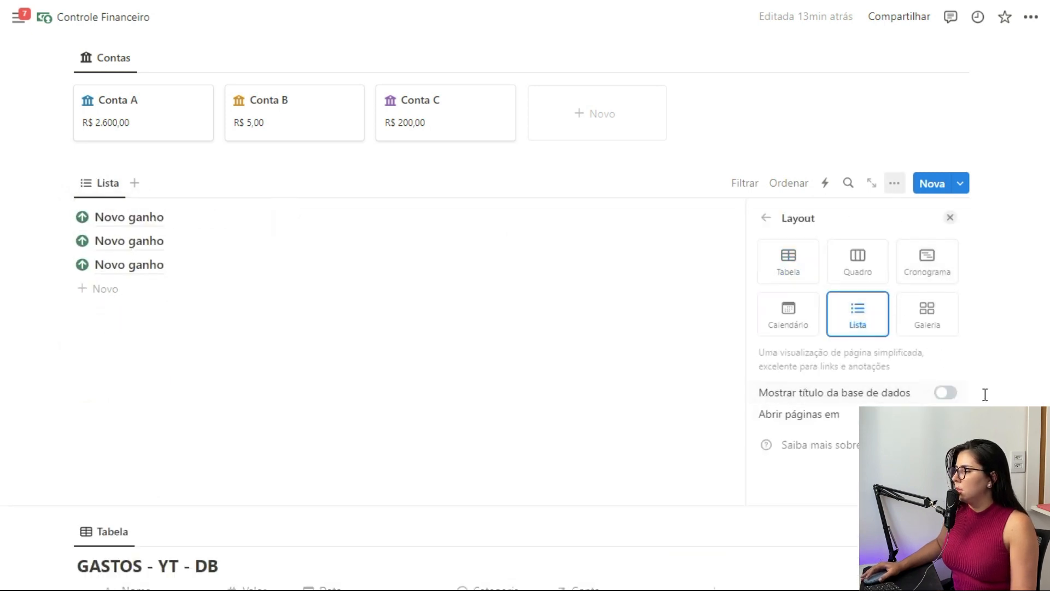
Step: Show all properties in the GANHOS list, ordered as Fonte de receita, Valor, Conta and Data
click(771, 219)
click(938, 310)
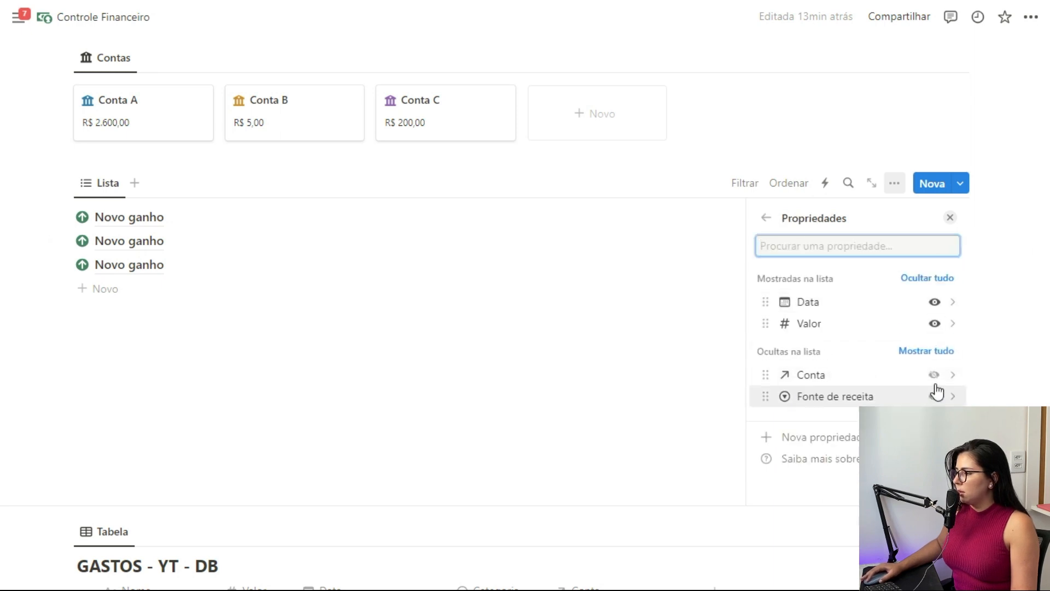
click(934, 376)
click(930, 373)
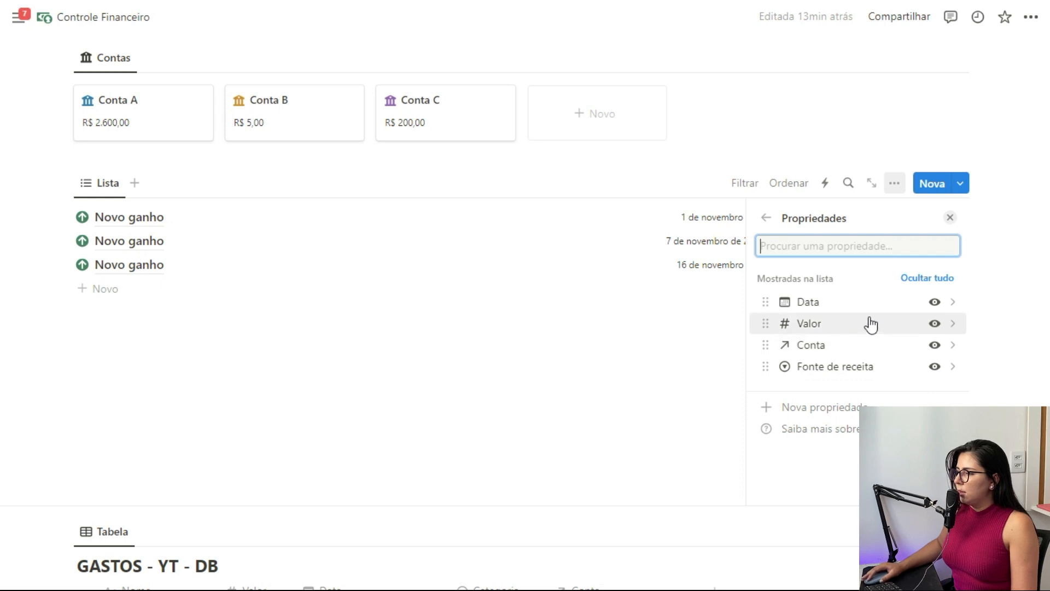
drag(766, 302, 790, 318)
click(950, 218)
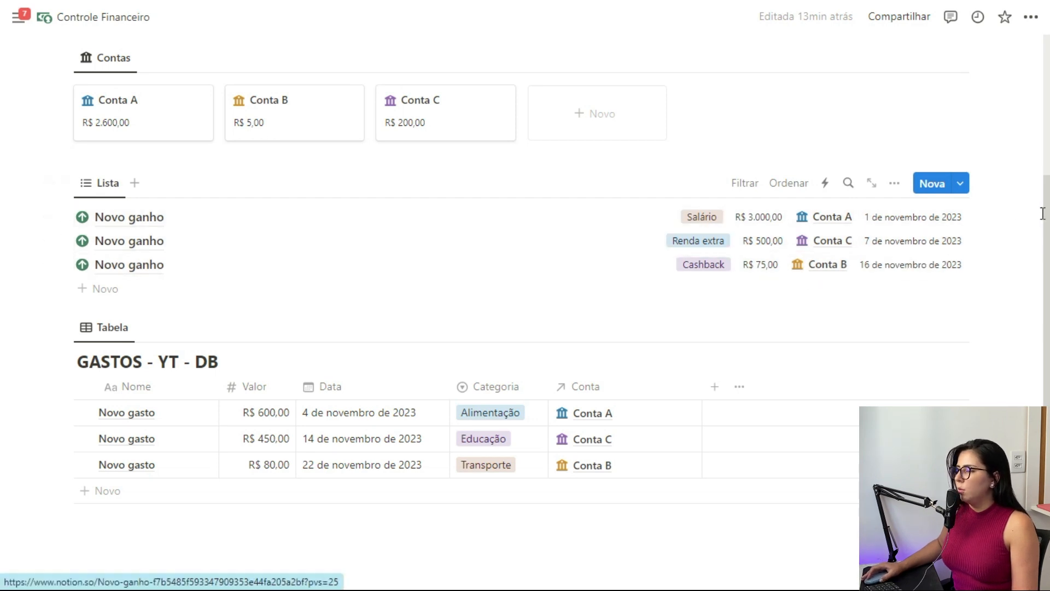
Step: Rename the list view as "Ganhos" with a circled up-arrow icon, and add a blank line below the database
click(104, 186)
click(129, 233)
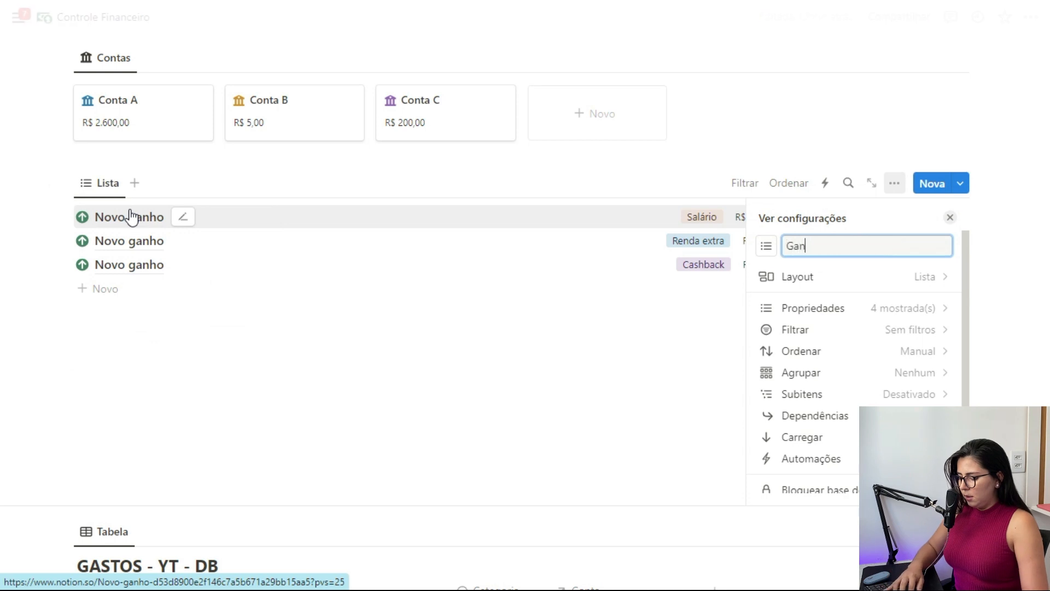
click(766, 247)
click(681, 365)
click(951, 218)
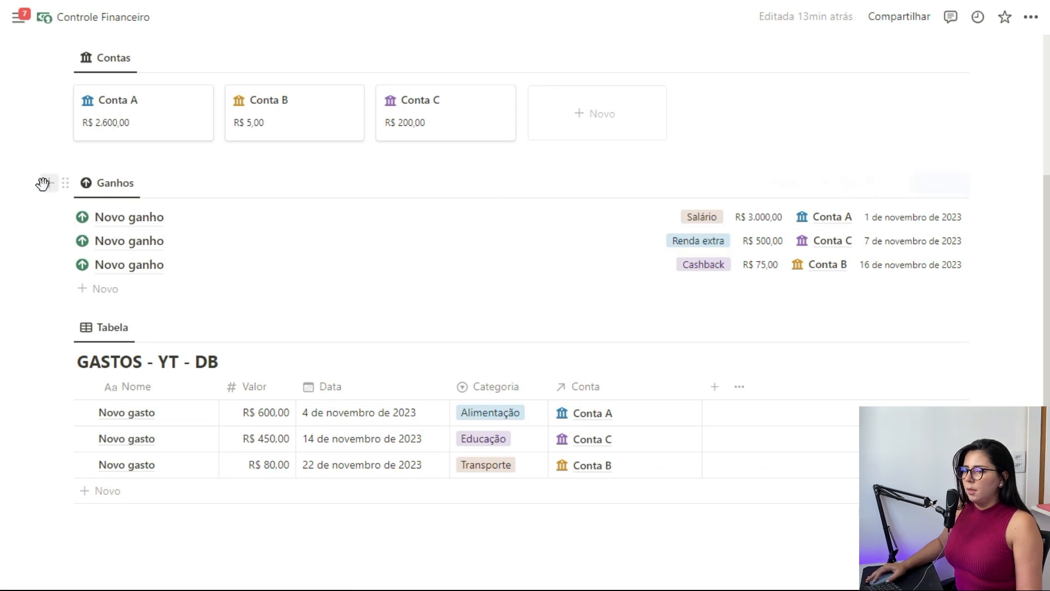
click(43, 182)
key(Escape)
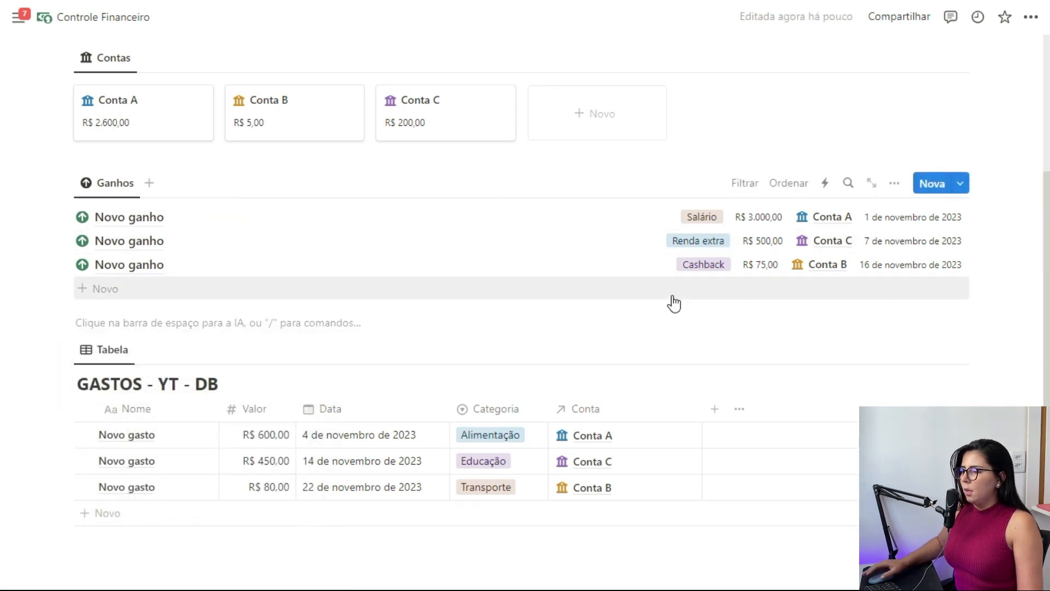
Step: Create a new page template for the GASTOS database and title it "Novo gasto"
scroll(604, 310, down, 2)
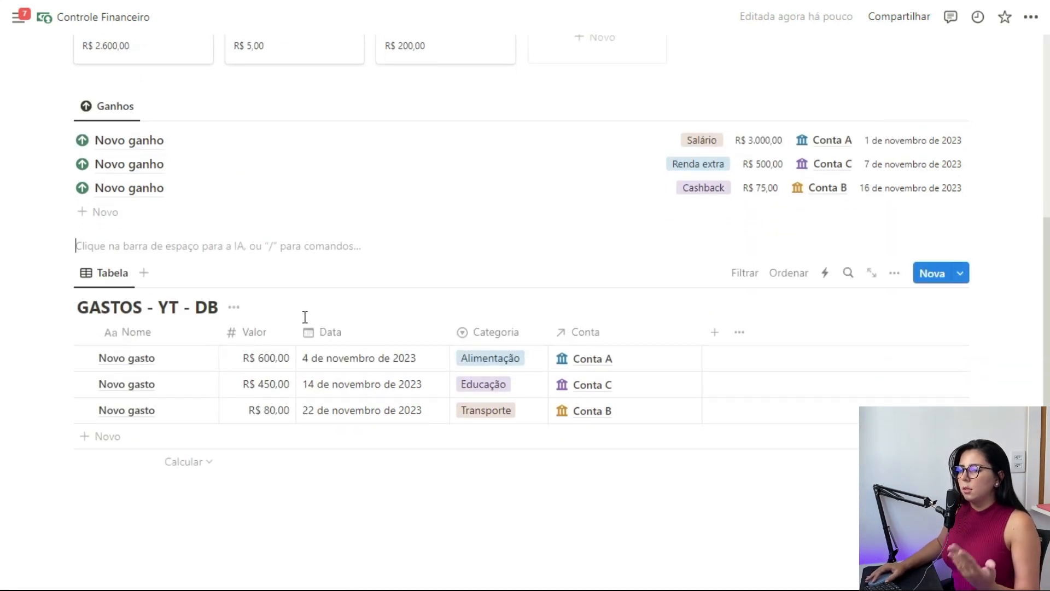
click(967, 282)
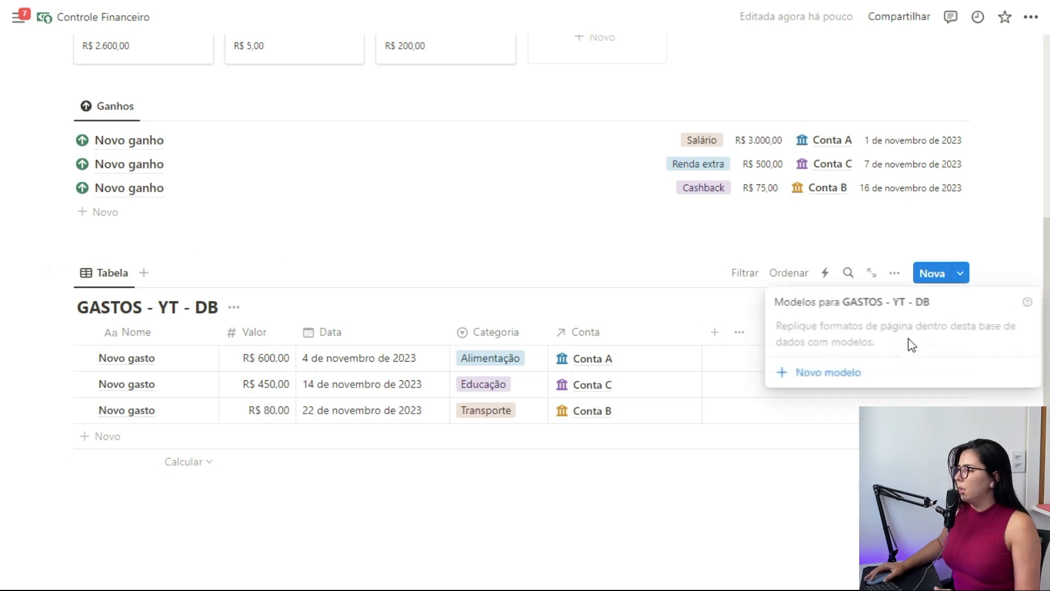
click(881, 371)
text(No)
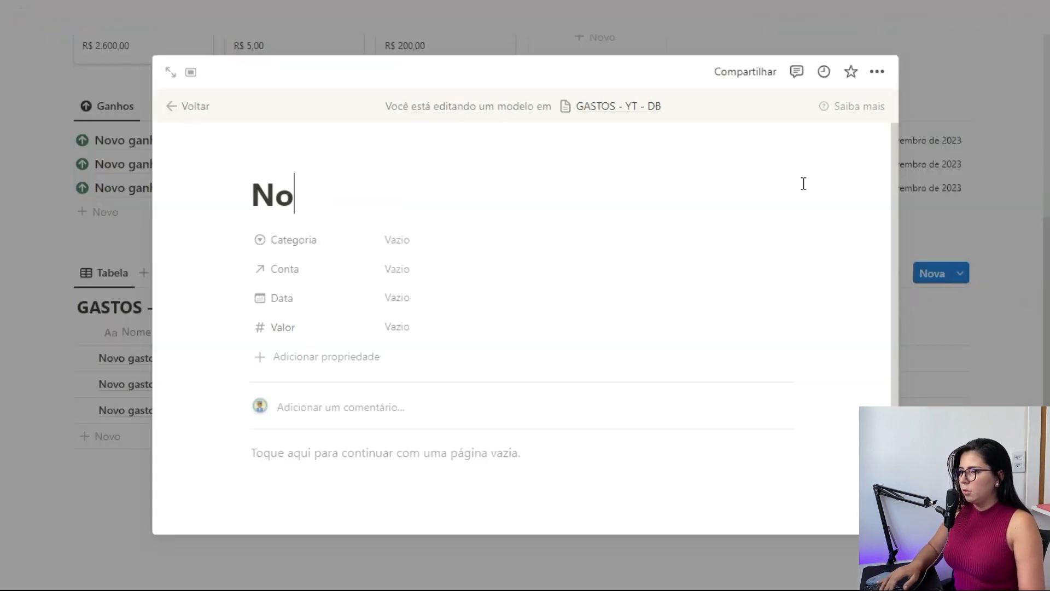
text(vo gasto)
Step: Give the Novo gasto template a red circled down-arrow icon
click(316, 169)
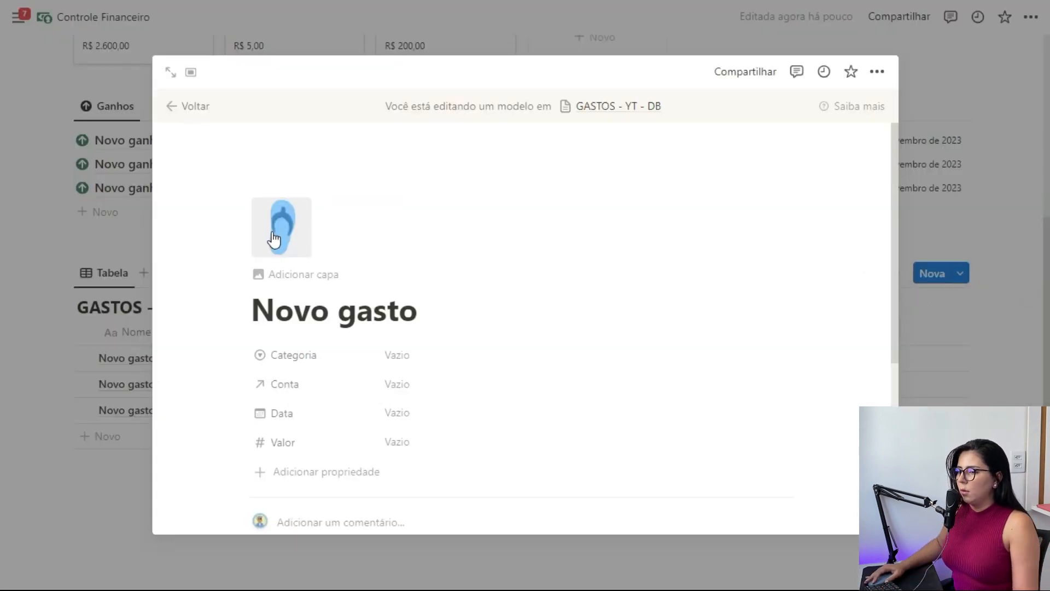
click(273, 239)
click(195, 277)
text(dow)
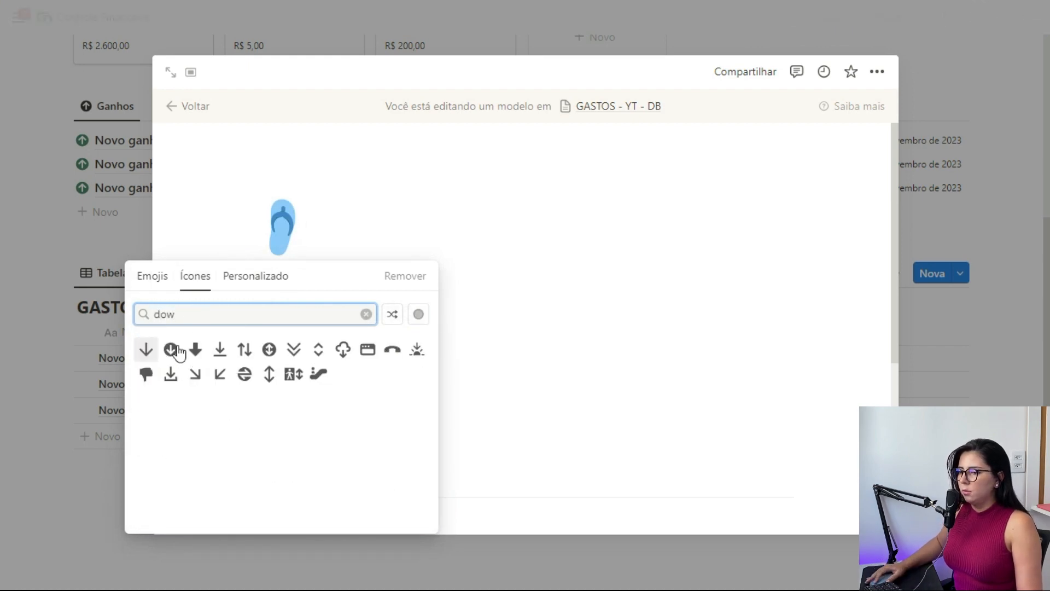
Step: Turn on small text and full width for the Novo gasto template and hide its page comments section
click(877, 72)
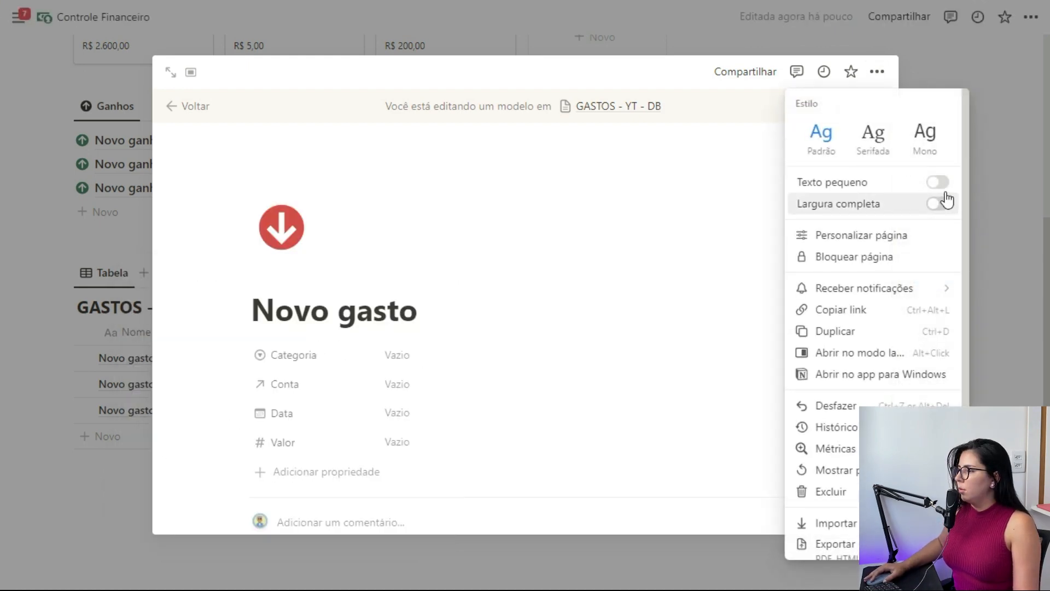
click(938, 183)
click(940, 205)
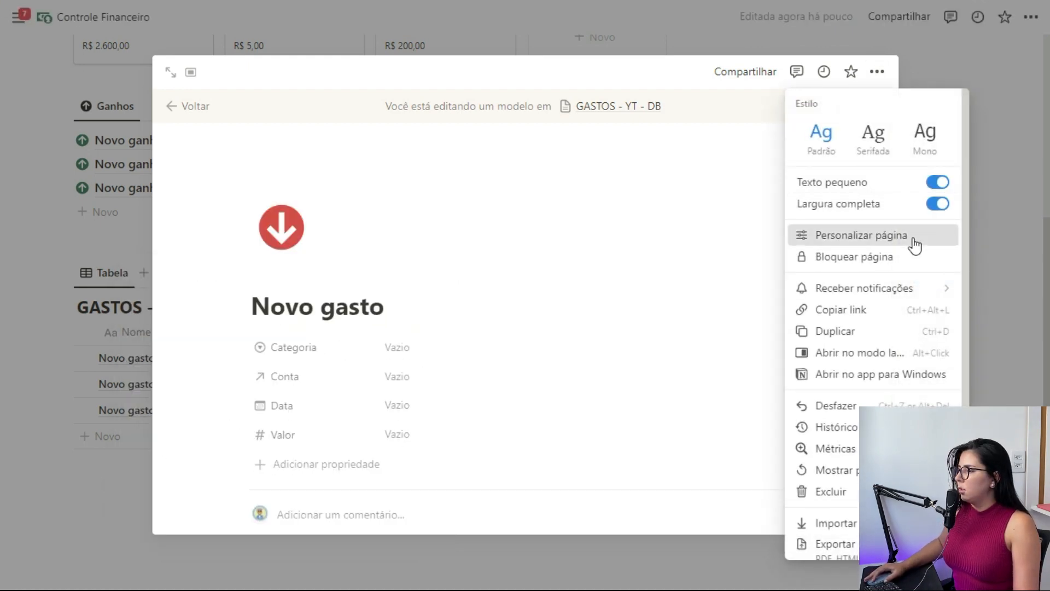
click(915, 245)
click(979, 149)
click(931, 197)
click(281, 333)
Step: Reorder the Novo gasto template's properties as Valor, Data, Conta and Categoria, and close the template
scroll(289, 342, down, 1)
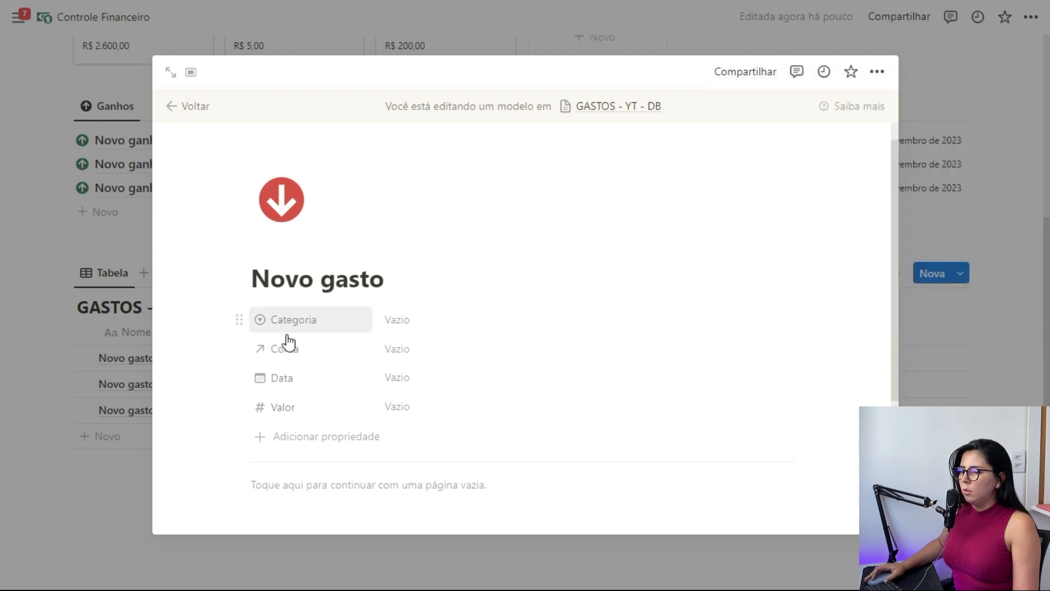
drag(240, 358, 241, 335)
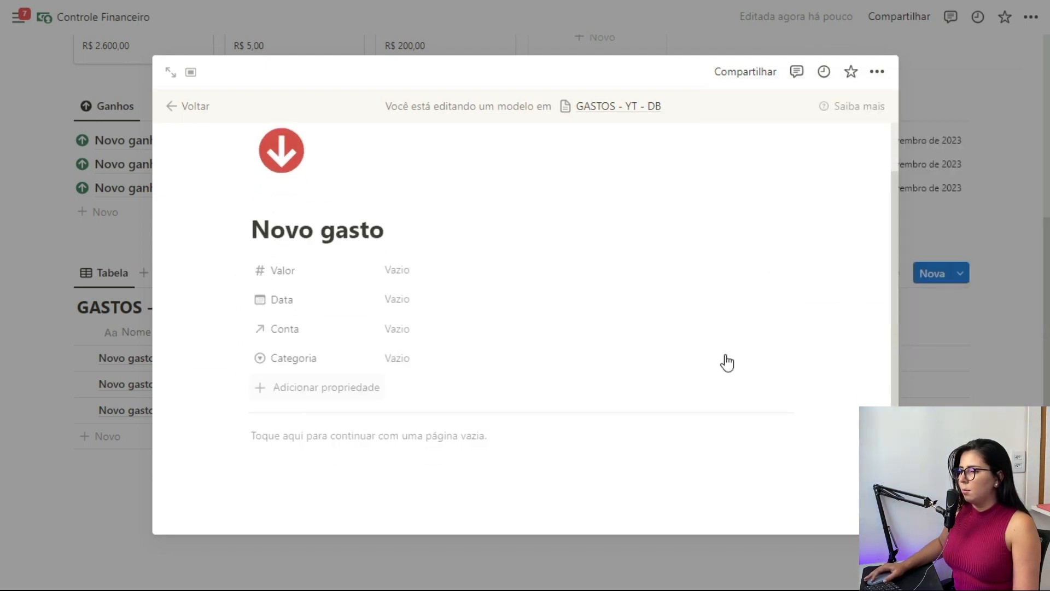
click(957, 376)
Step: Set Novo gasto as the default template for new pages in the GASTOS database
click(960, 273)
click(1025, 328)
click(930, 310)
key(Return)
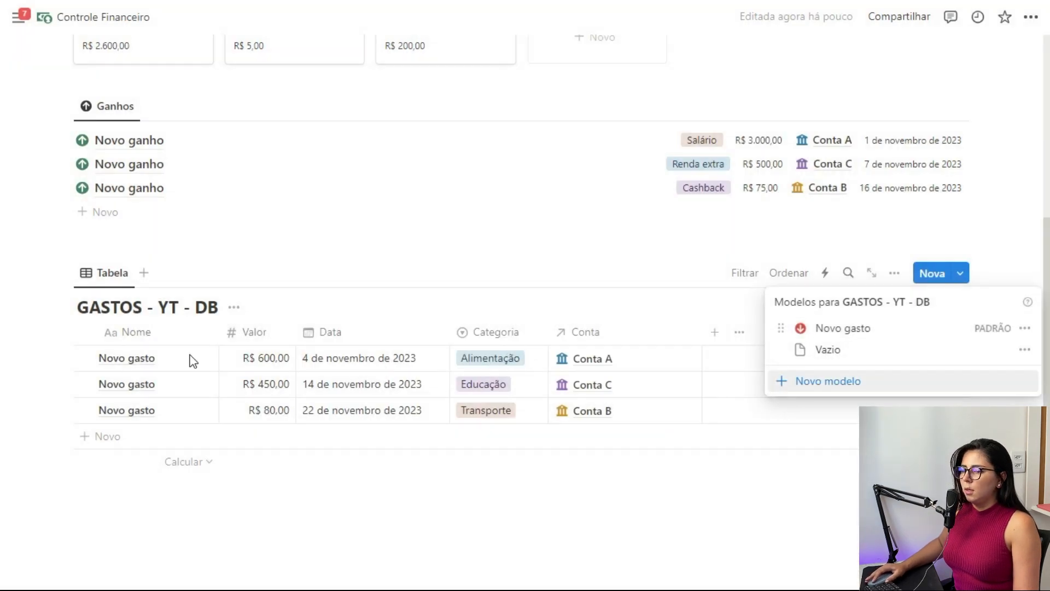
Step: Apply the Novo gasto template to the three existing entries in the GASTOS table
click(188, 359)
click(189, 360)
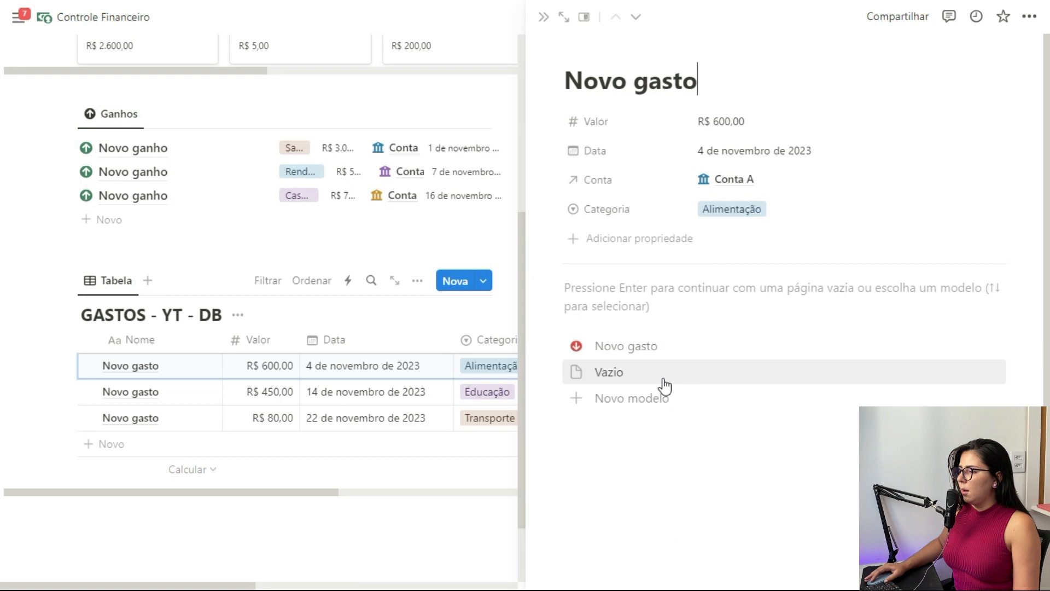
click(616, 350)
click(188, 392)
click(622, 354)
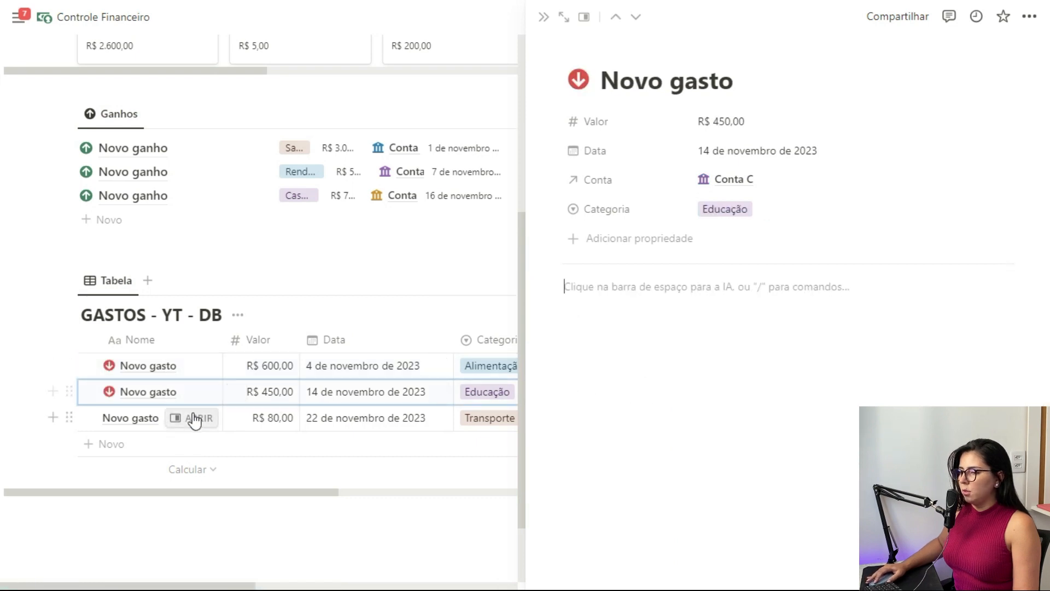
click(197, 417)
click(604, 348)
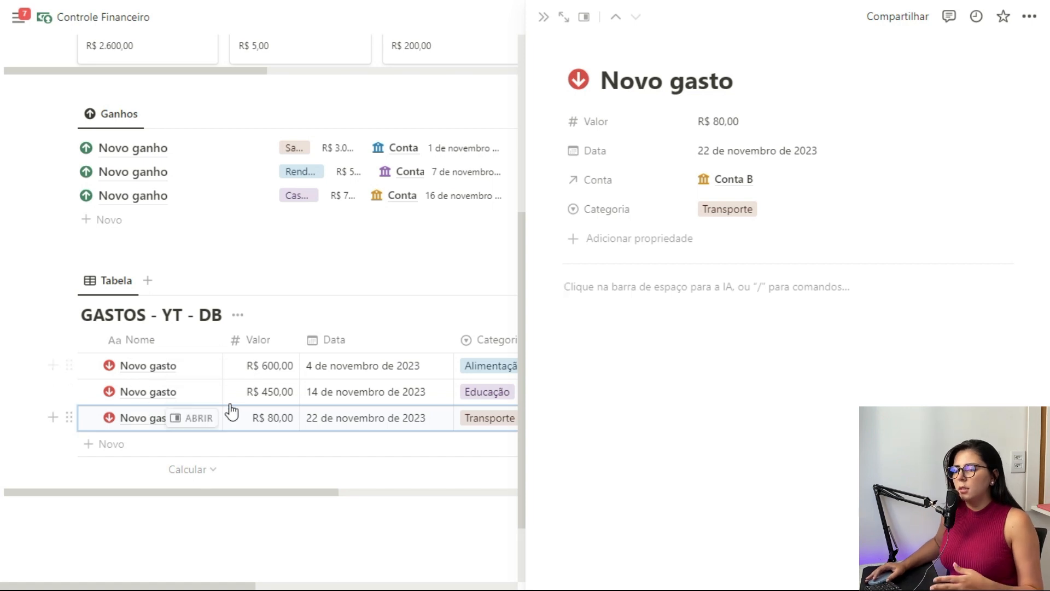
click(544, 20)
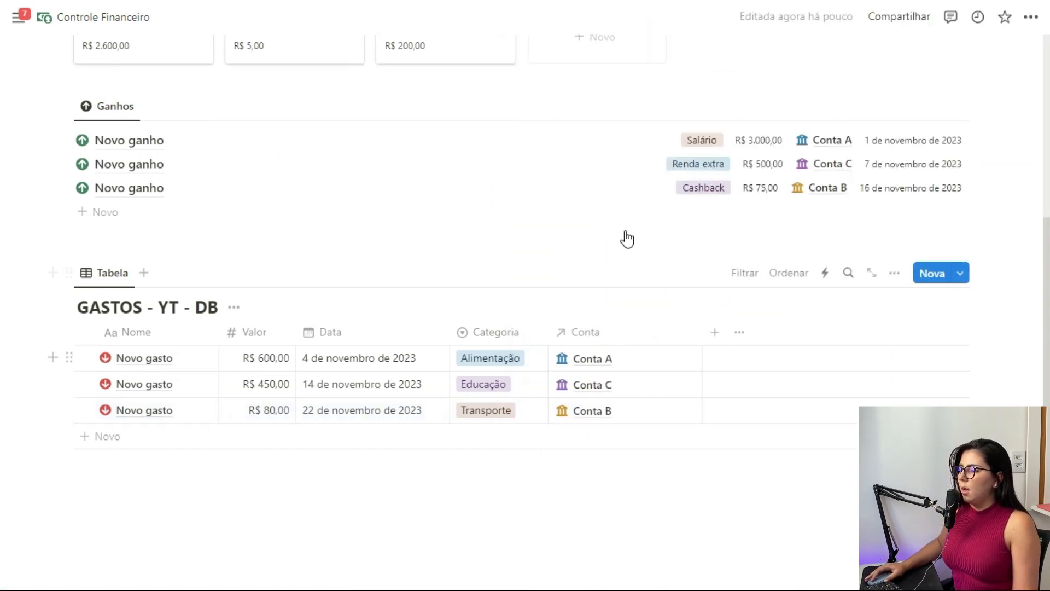
Step: Add a new entry to the GASTOS table from its default template
click(116, 442)
key(Escape)
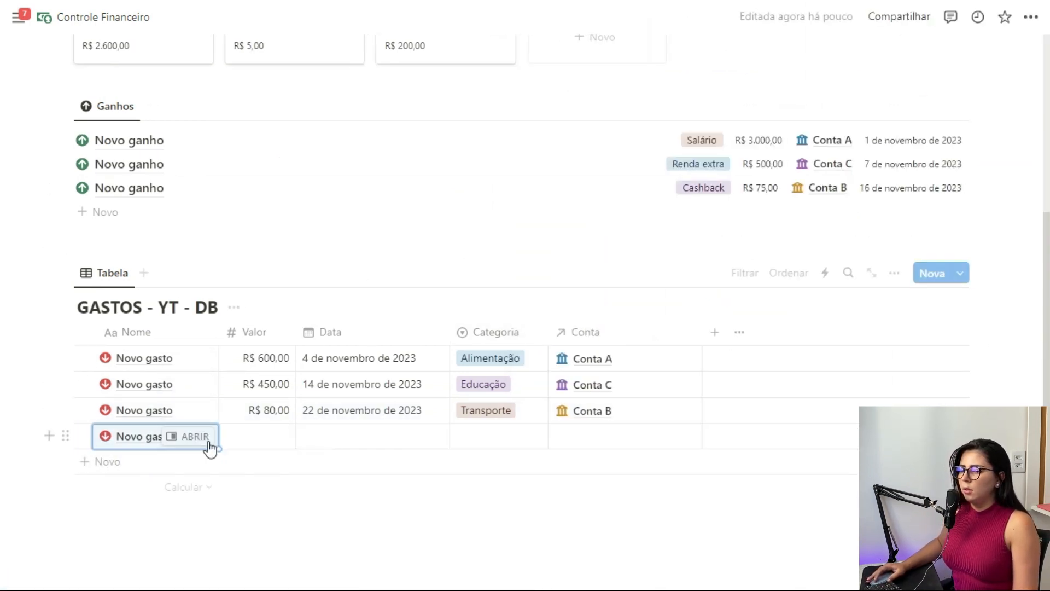
Step: Delete the extra Novo gasto entry and switch the GASTOS view to the Lista layout with the database title hidden
key(Delete)
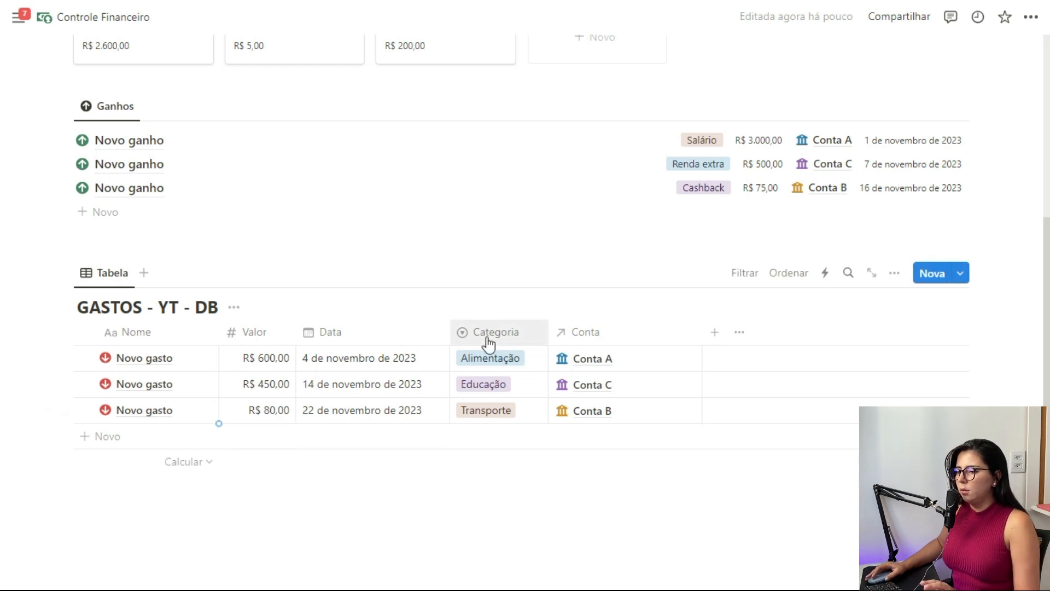
click(104, 274)
click(131, 328)
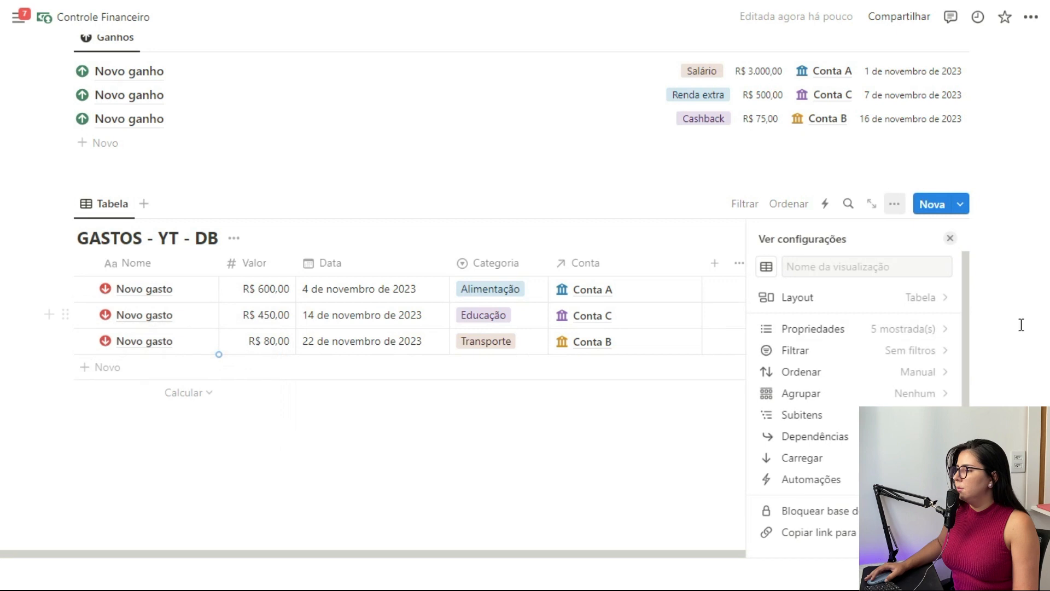
click(936, 304)
click(861, 348)
click(945, 413)
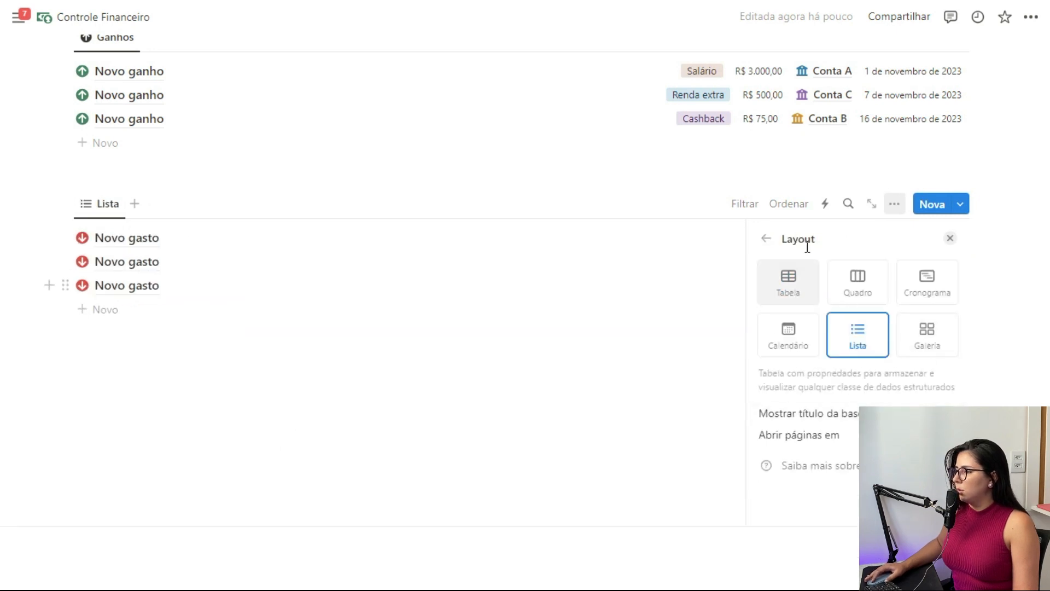
Step: Show the Categoria, Conta, Valor and Data properties in the GASTOS list, with Data placed last
click(766, 239)
click(898, 332)
click(934, 374)
click(934, 396)
click(935, 415)
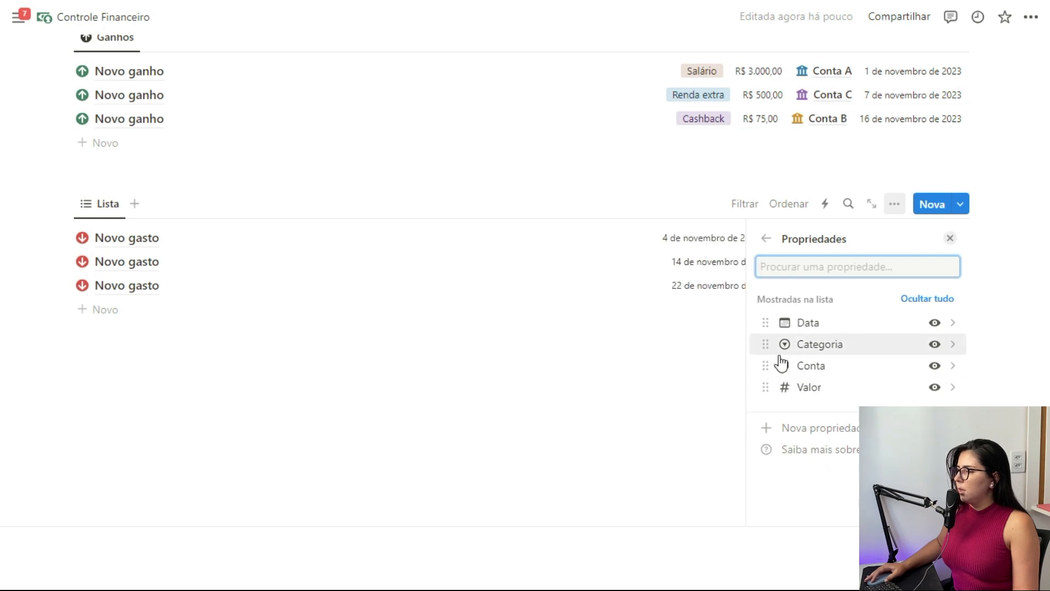
drag(765, 322, 764, 388)
click(950, 238)
scroll(392, 366, up, 2)
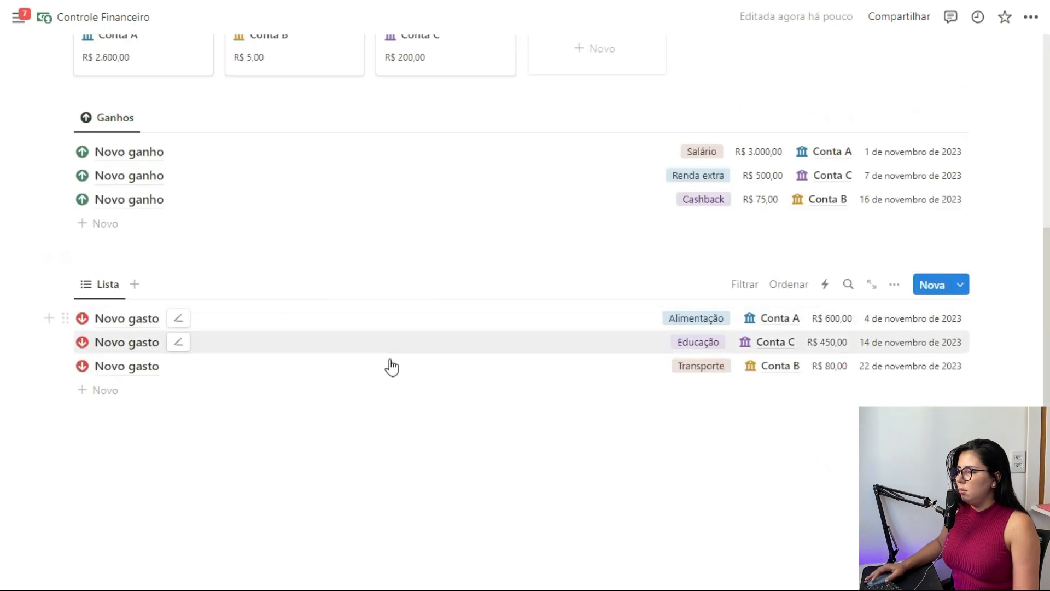
Step: Rename the GASTOS list view to Gastos and give it the circled down-arrow icon
click(108, 284)
click(169, 307)
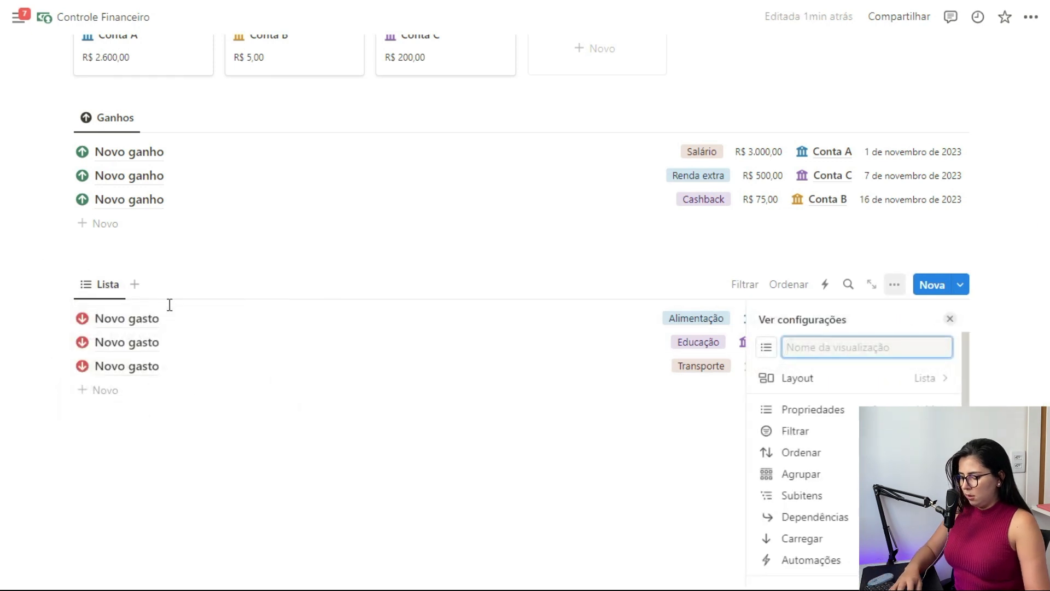
text(Gastos)
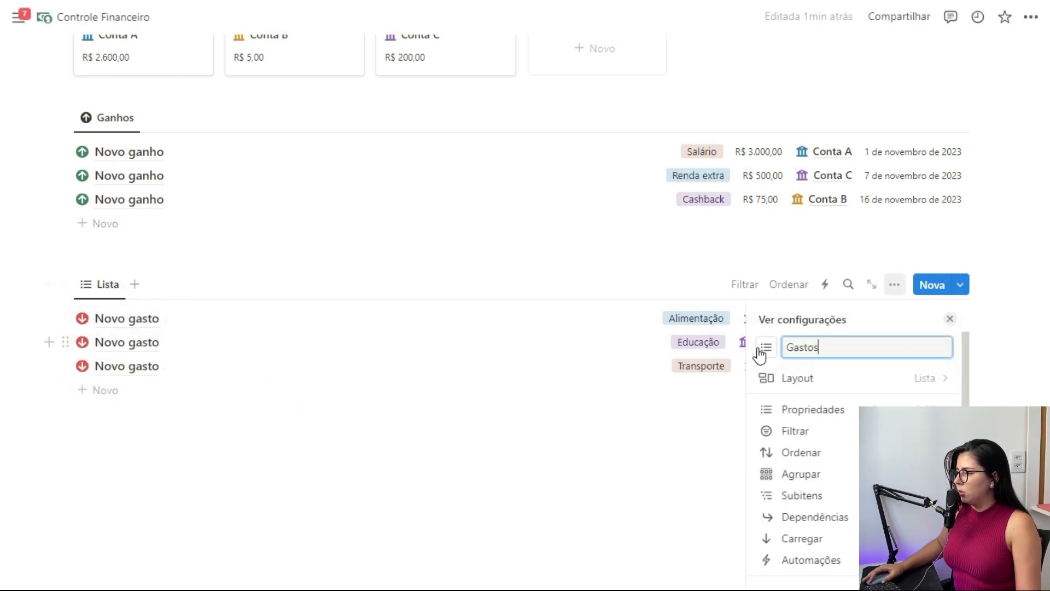
click(762, 350)
click(680, 176)
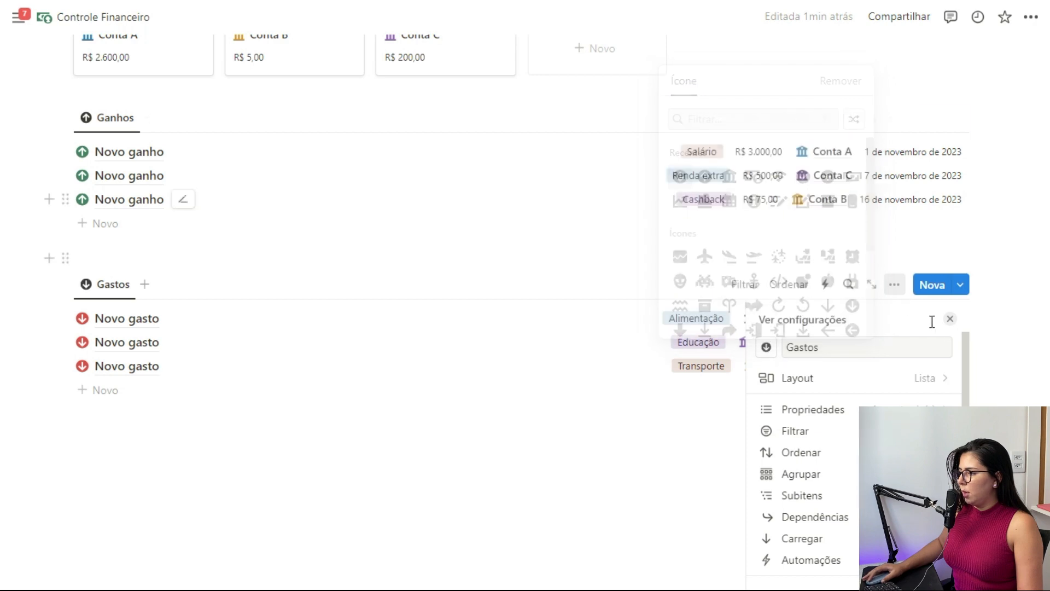
click(950, 318)
Step: Sort the Ganhos list by Data in Decrescente order
scroll(950, 319, up, 5)
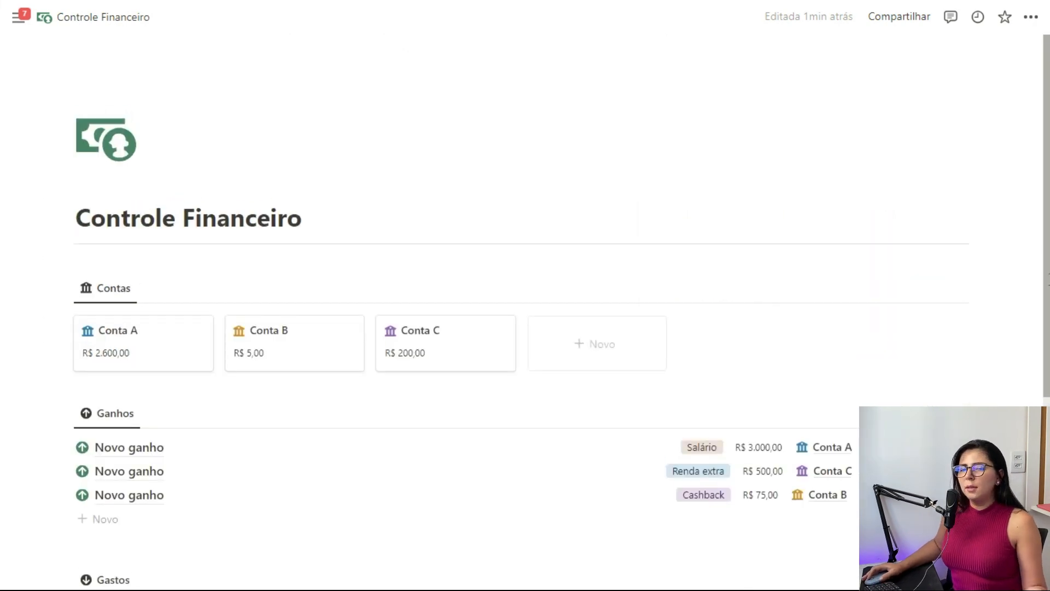
scroll(1038, 274, down, 2)
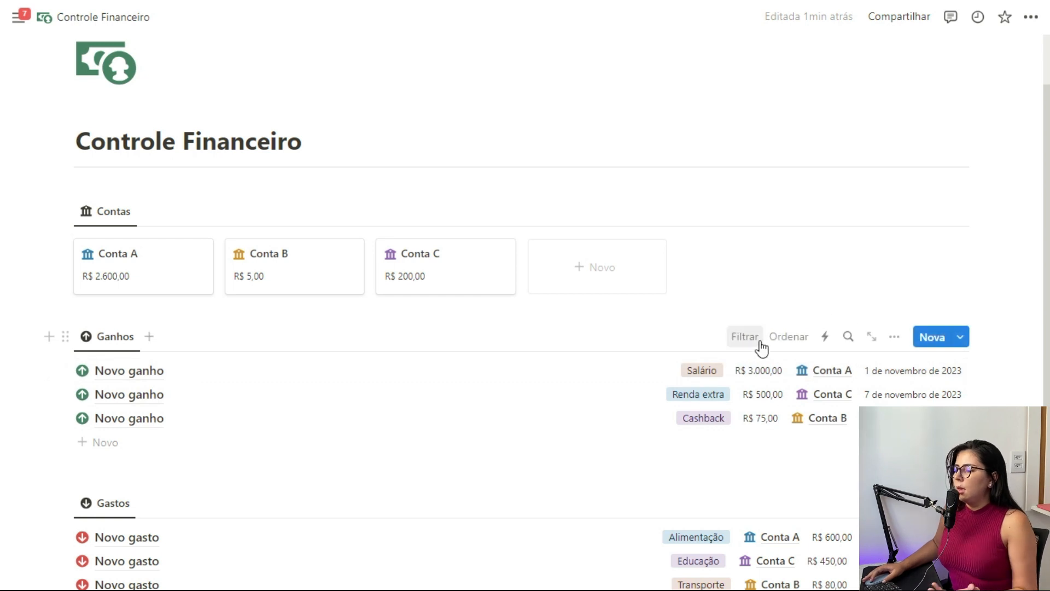
scroll(788, 350, down, 2)
click(795, 261)
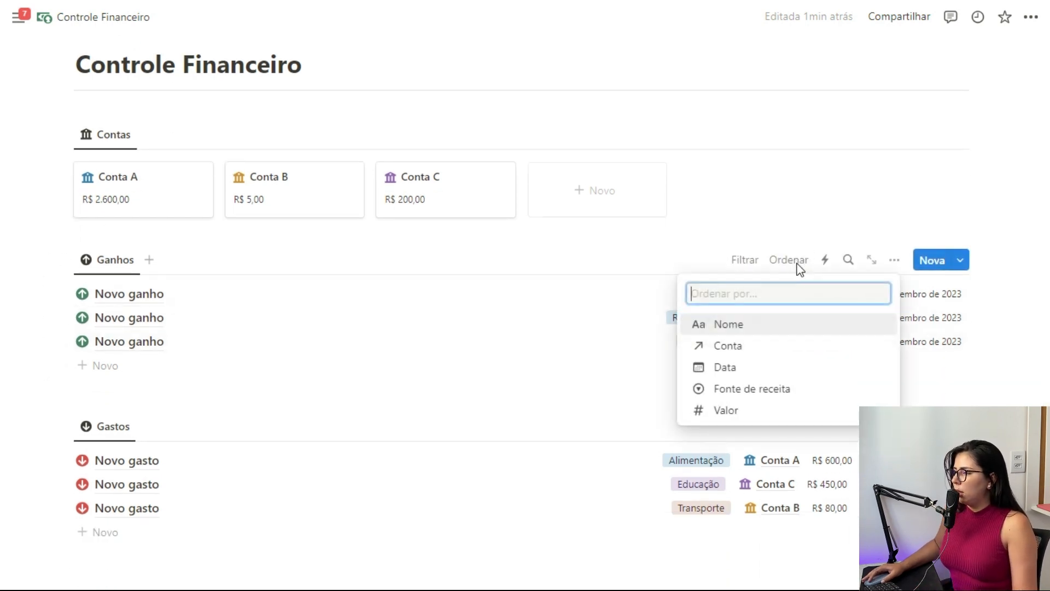
click(731, 367)
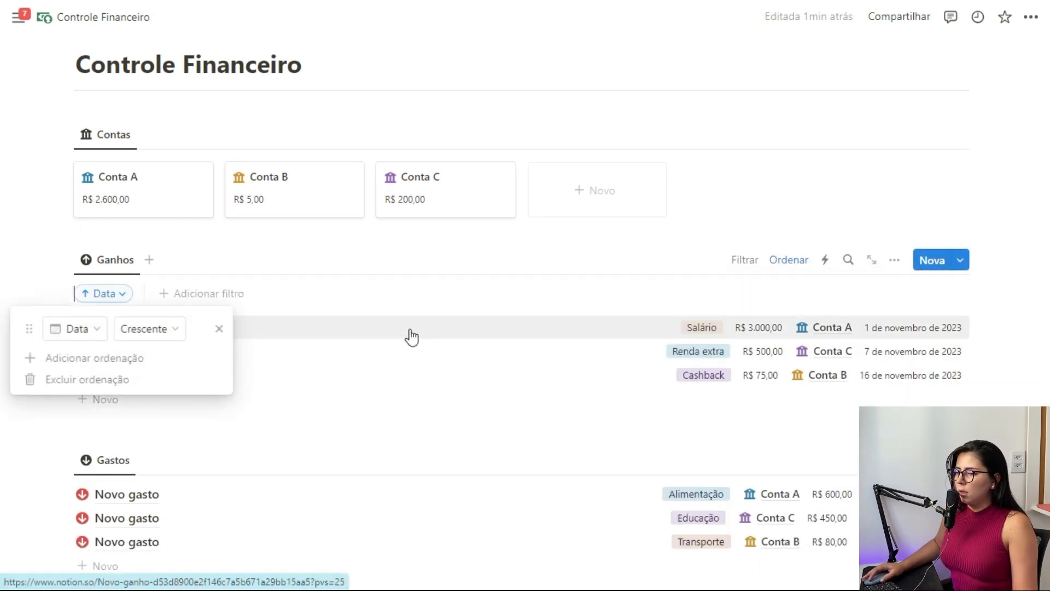
click(151, 331)
click(140, 376)
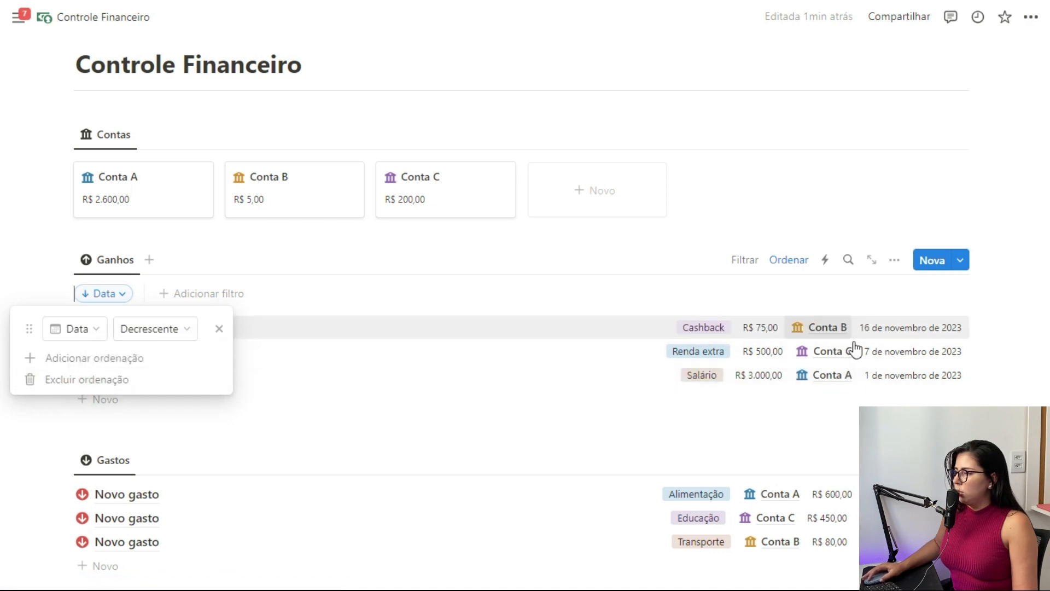
click(929, 308)
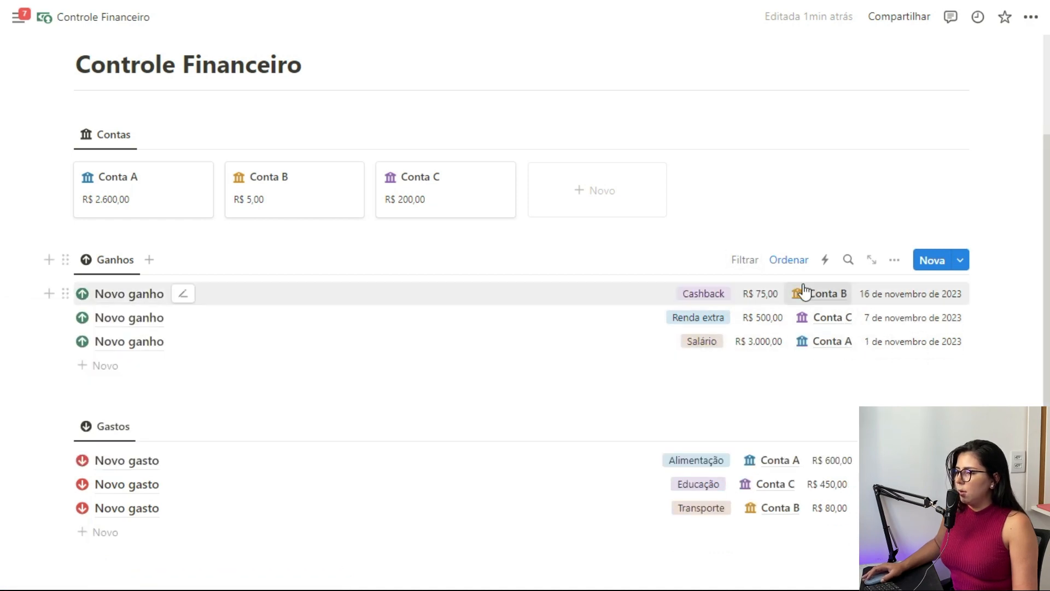
Step: Sort the Gastos list by Data in Decrescente order
scroll(799, 298, down, 3)
click(790, 285)
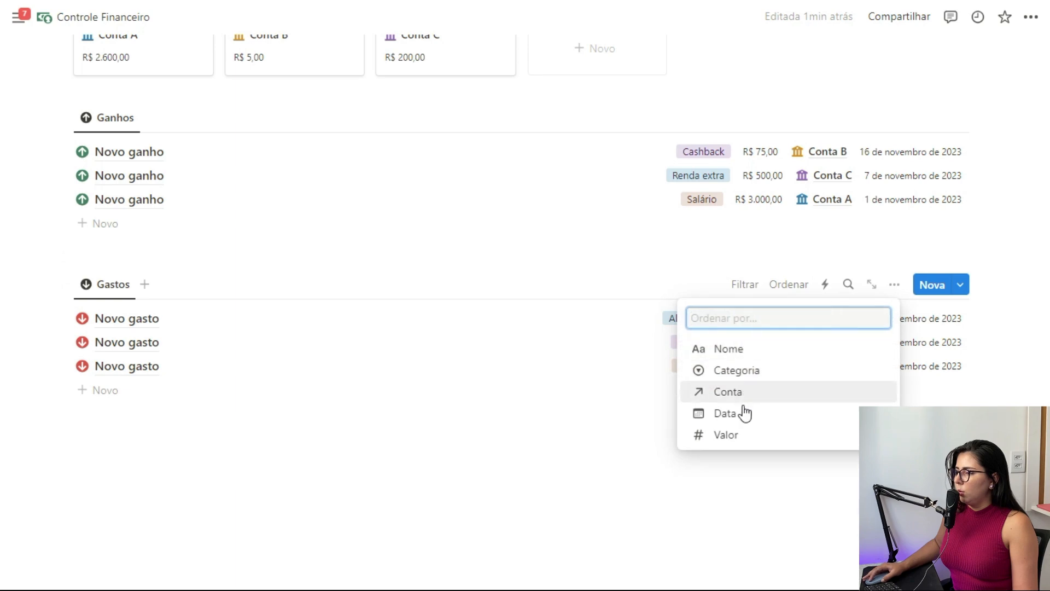
click(728, 413)
click(135, 361)
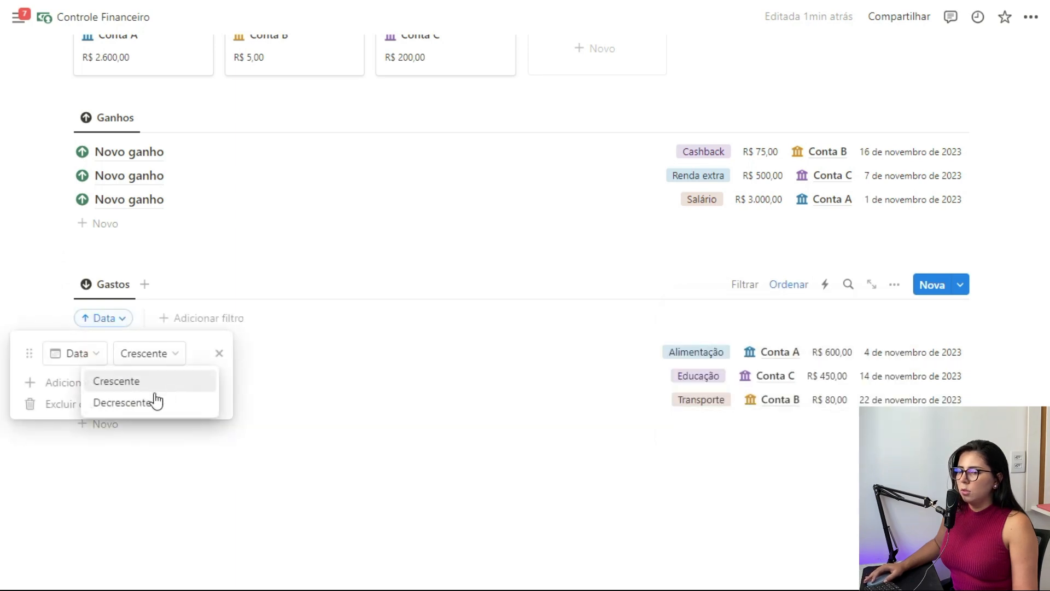
click(159, 397)
click(896, 272)
Step: Limit the Ganhos list to loading 10 páginas at a time
scroll(930, 276, up, 2)
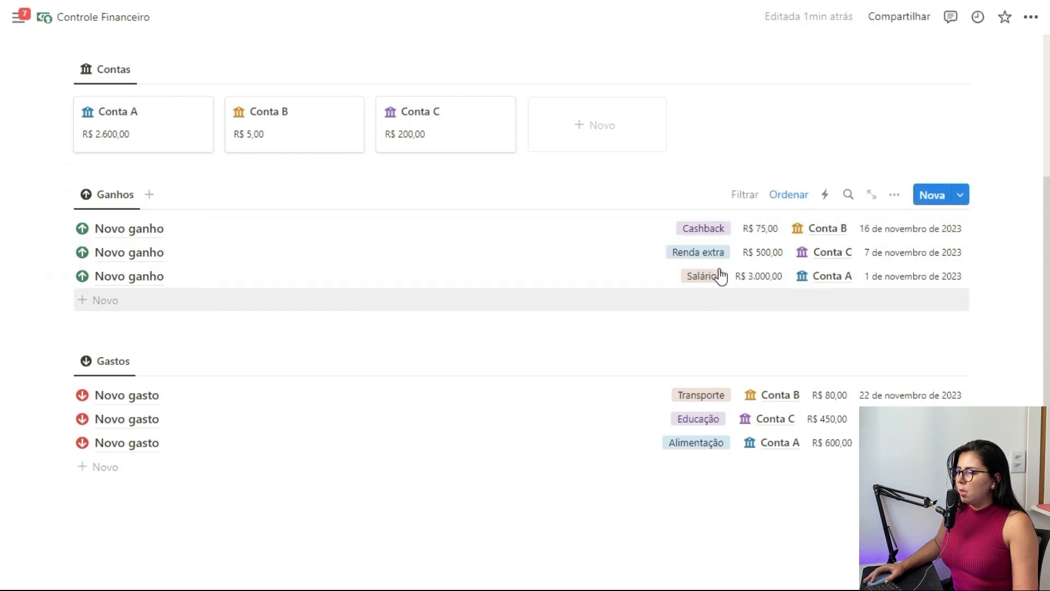
click(895, 194)
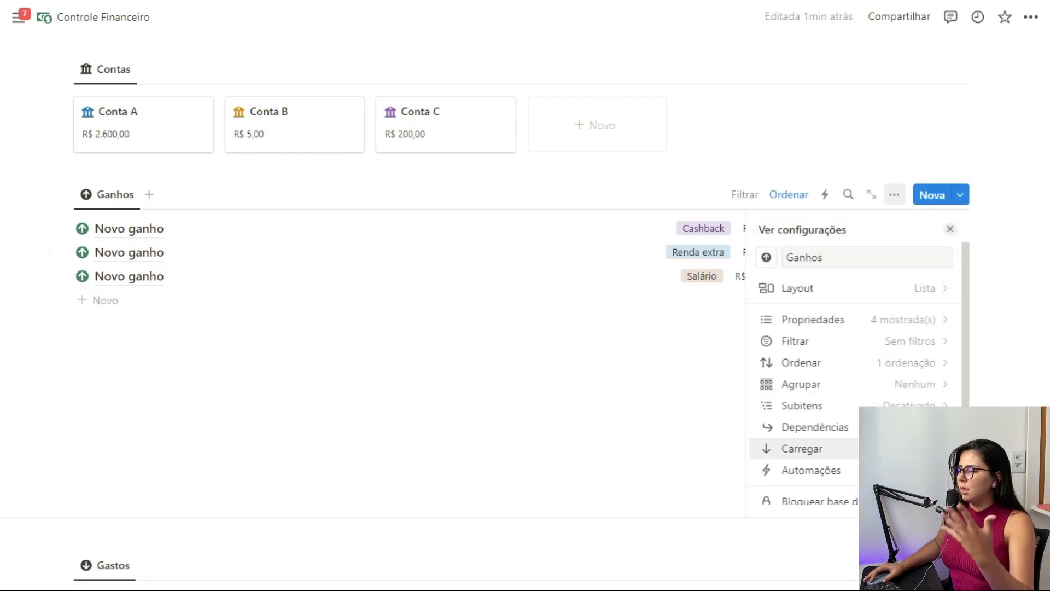
click(802, 448)
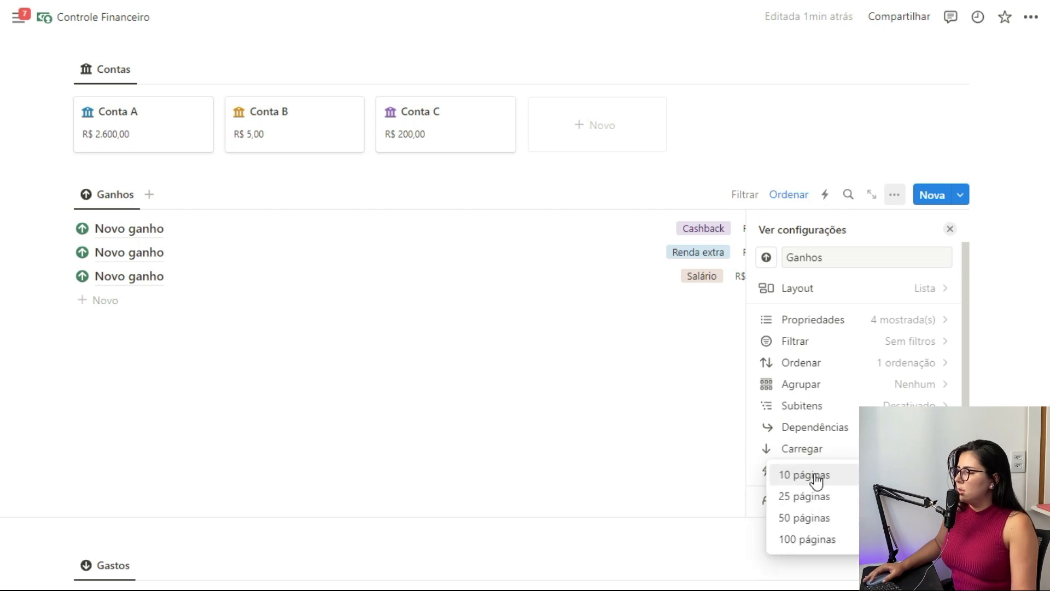
click(816, 481)
click(951, 228)
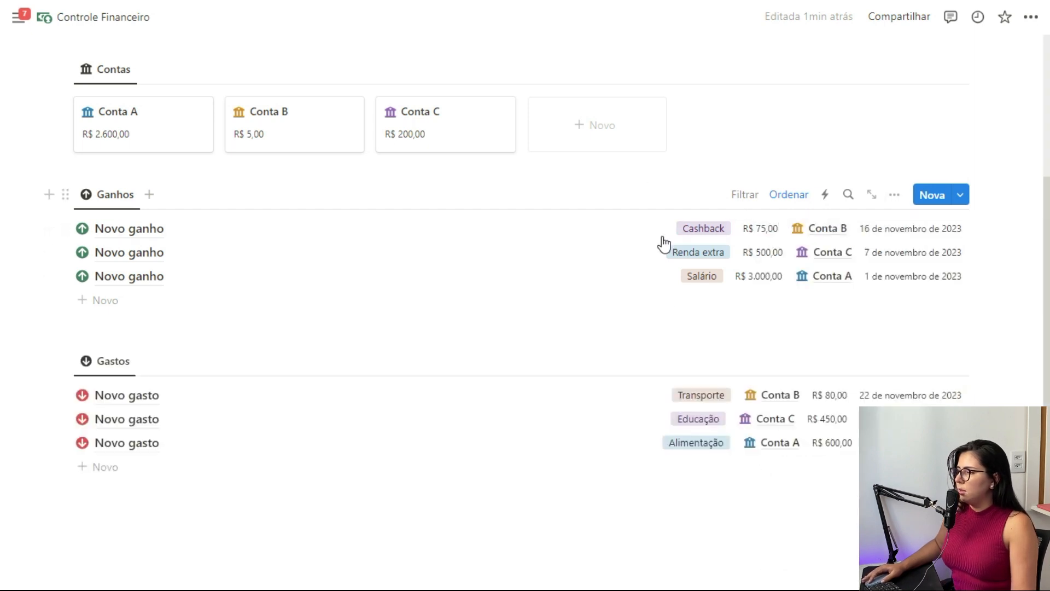
Step: Set how many pages the Gastos list loads at a time
scroll(616, 410, down, 2)
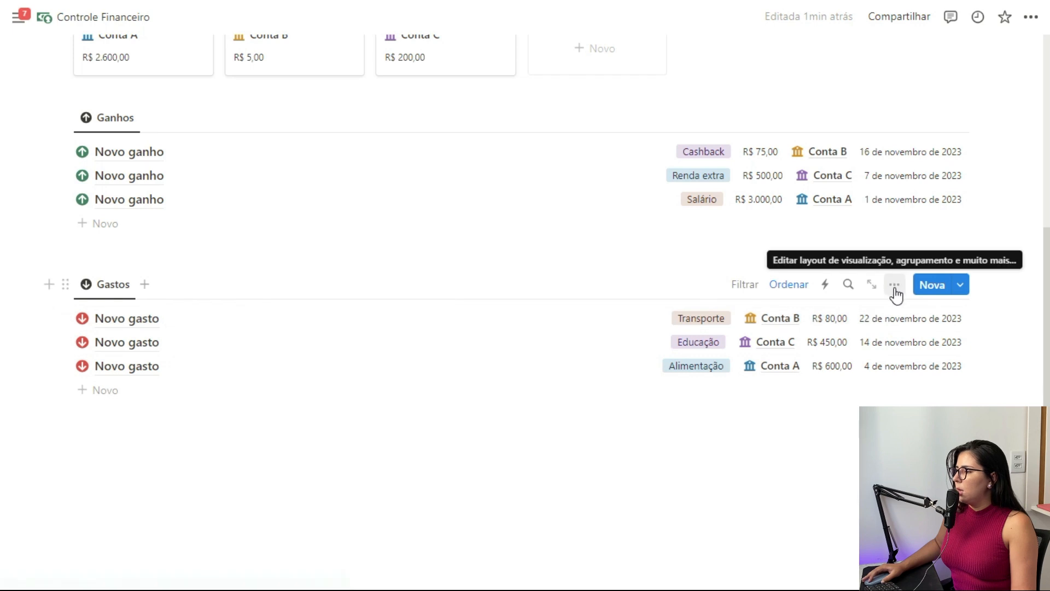
click(894, 284)
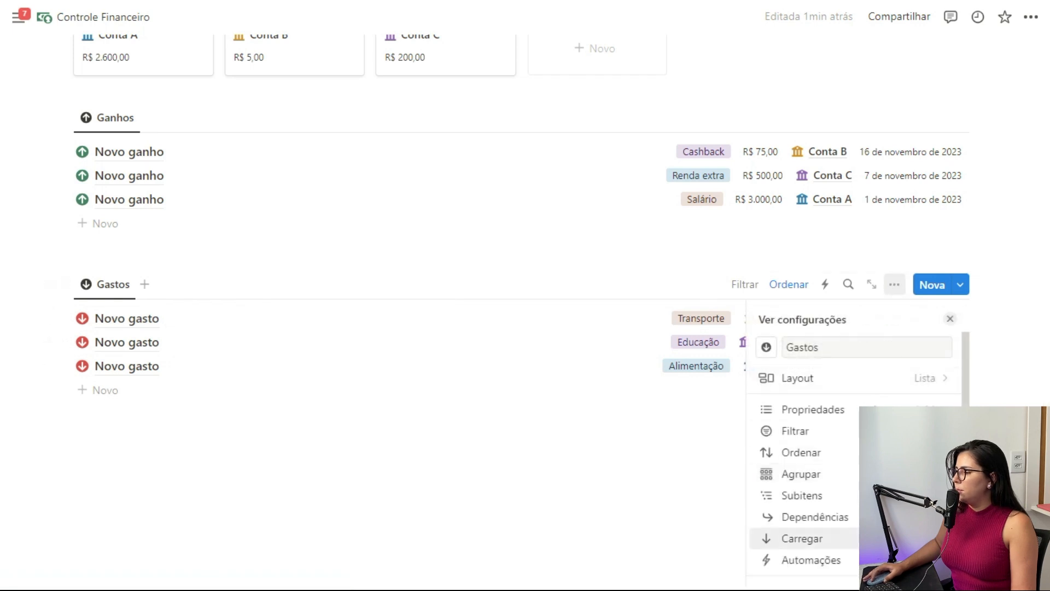
click(802, 539)
click(829, 471)
click(951, 319)
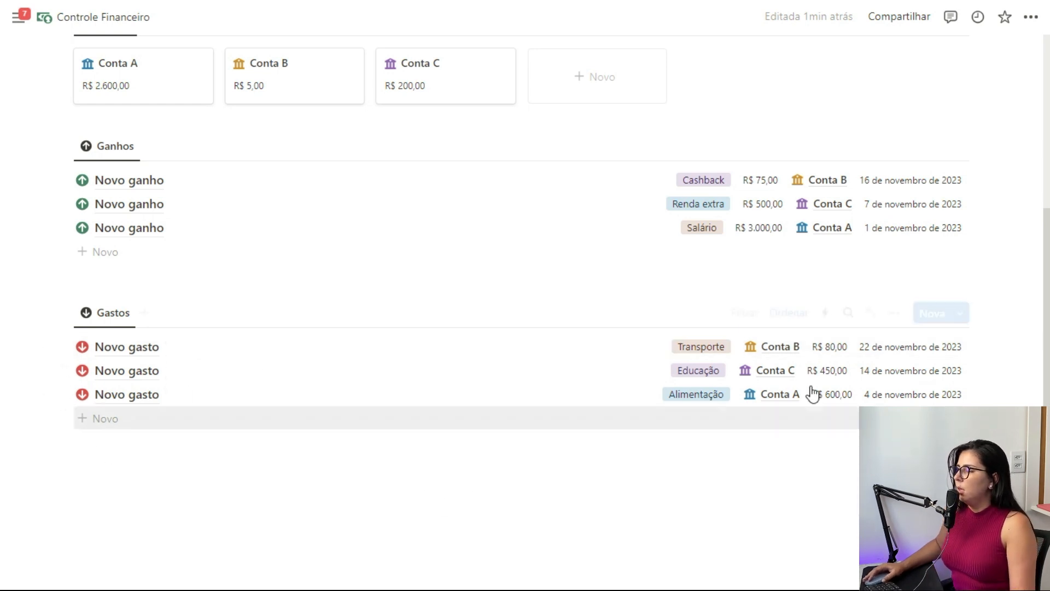
scroll(529, 394, up, 2)
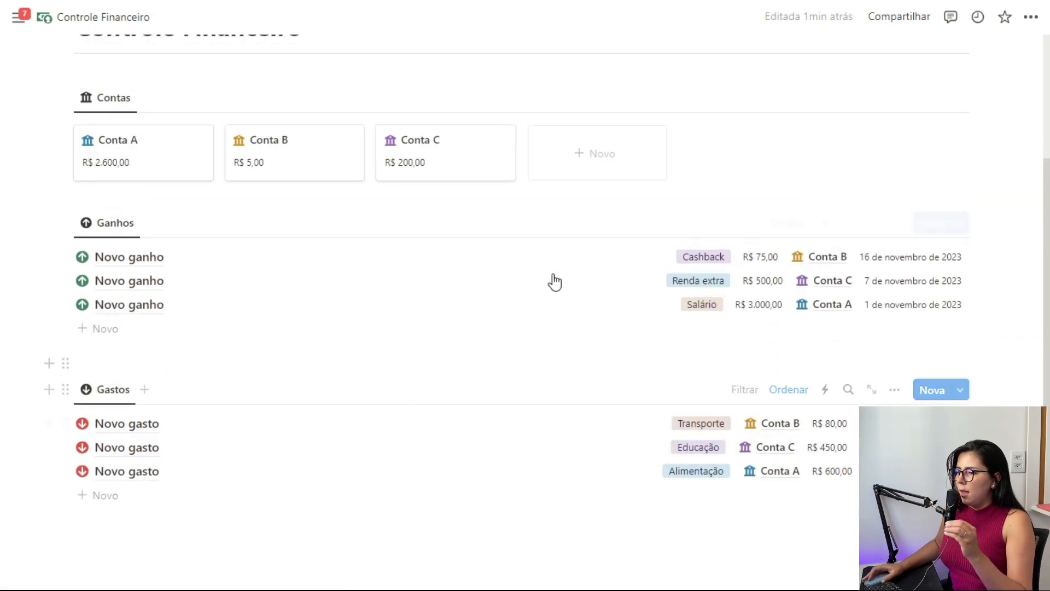
scroll(1036, 161, up, 3)
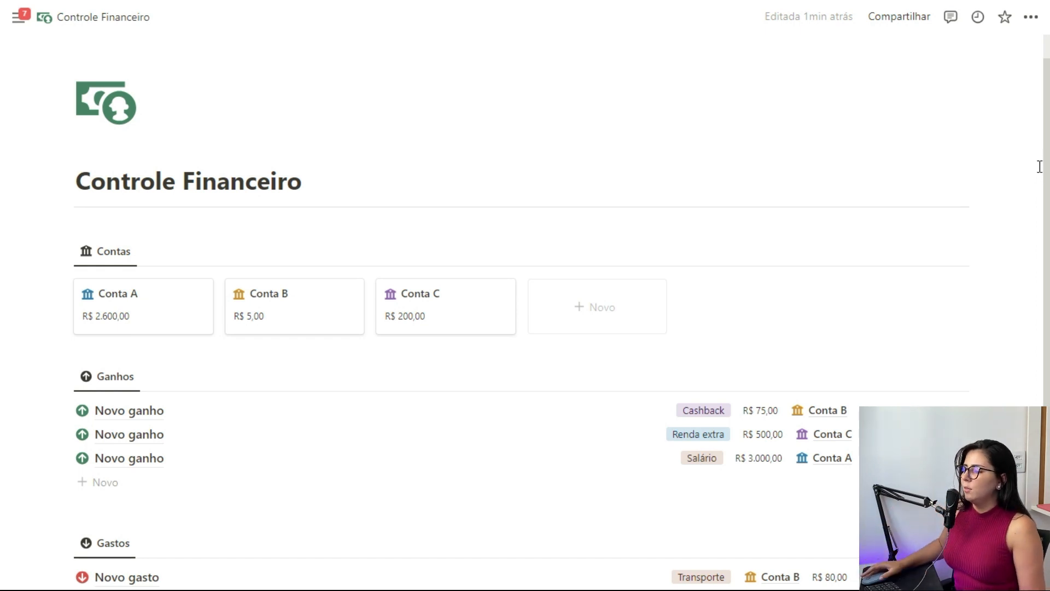
scroll(908, 216, down, 3)
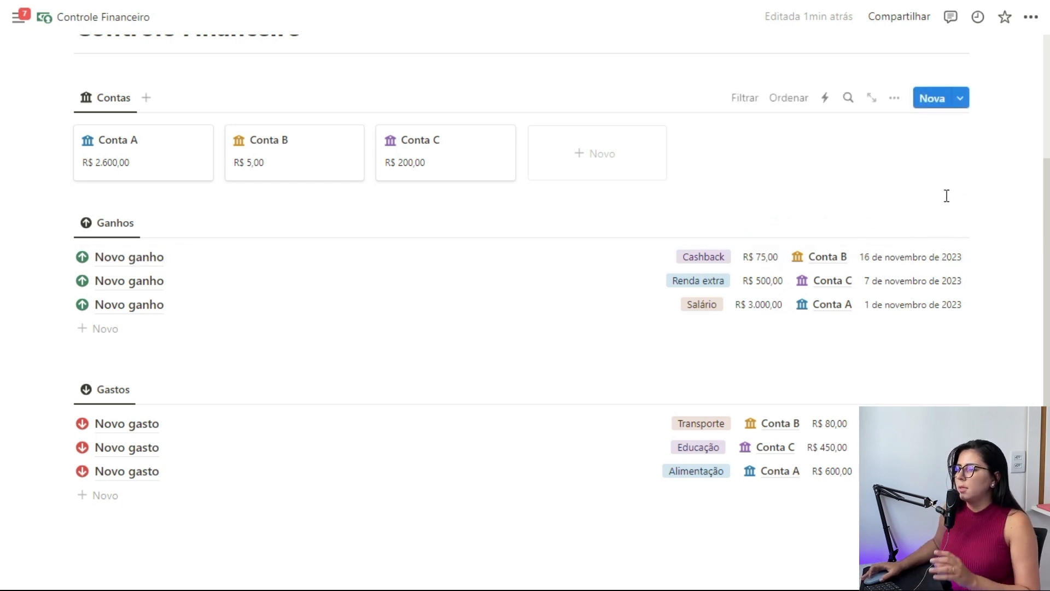
scroll(999, 235, up, 5)
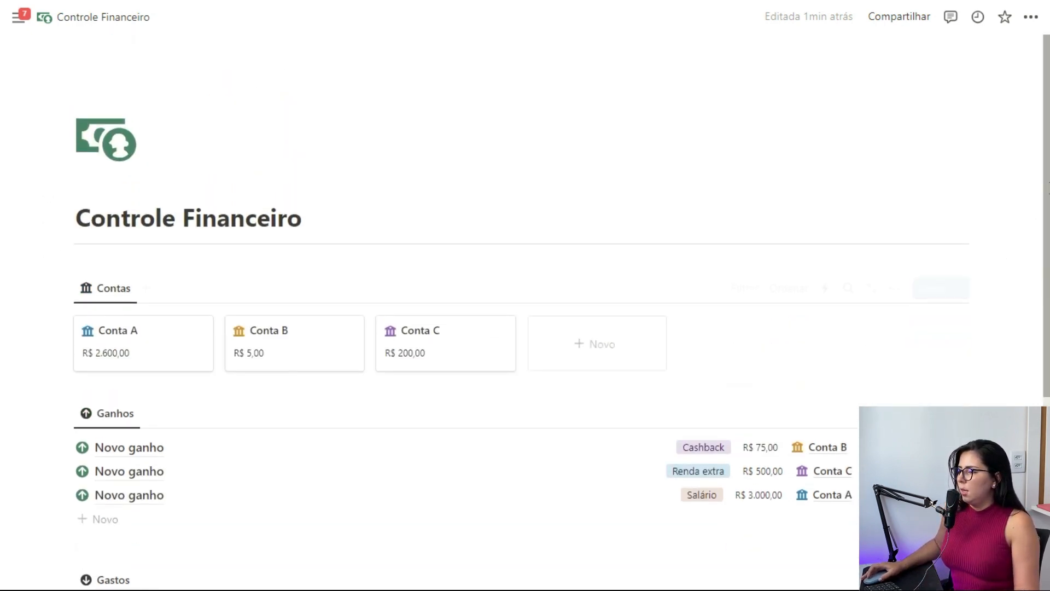
scroll(561, 301, down, 4)
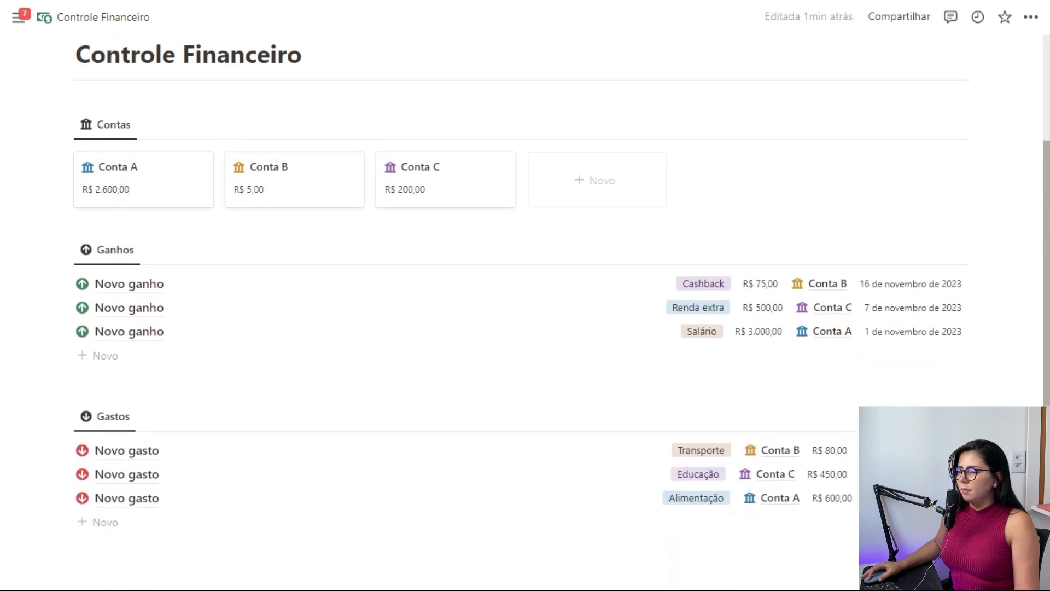
scroll(1041, 172, up, 3)
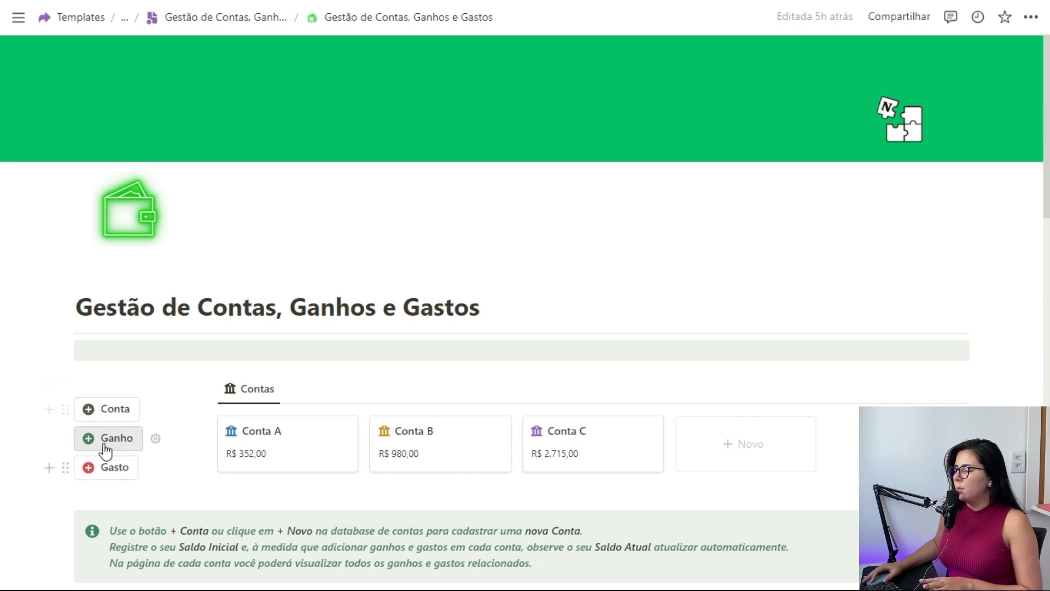
Step: Open the Conta A card on the Gestão de Contas, Ganhos e Gastos template page, look through its contents and close it
drag(1046, 213, 952, 350)
click(296, 462)
scroll(644, 214, down, 3)
click(963, 391)
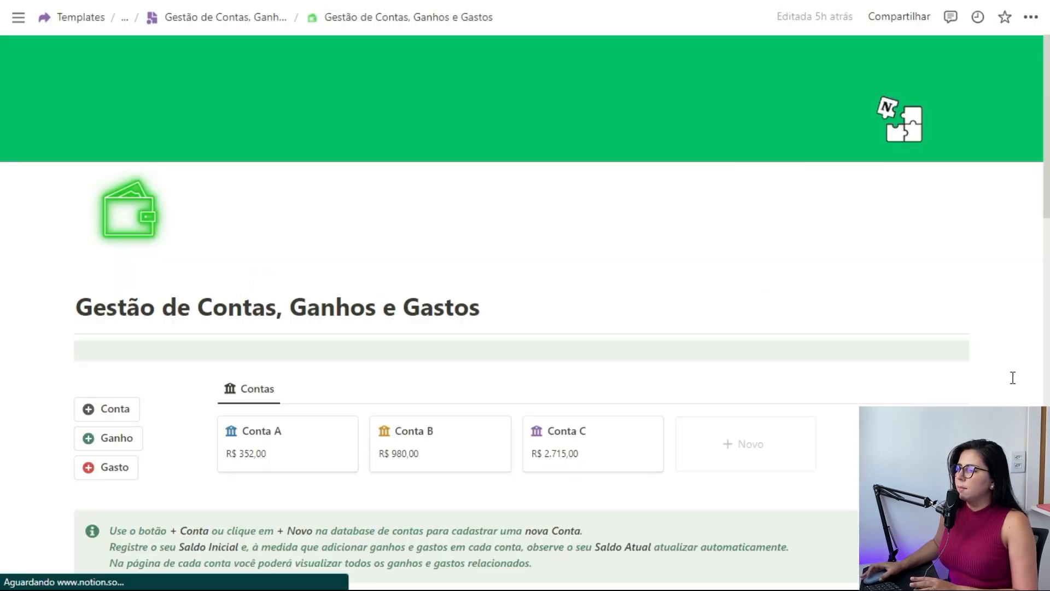